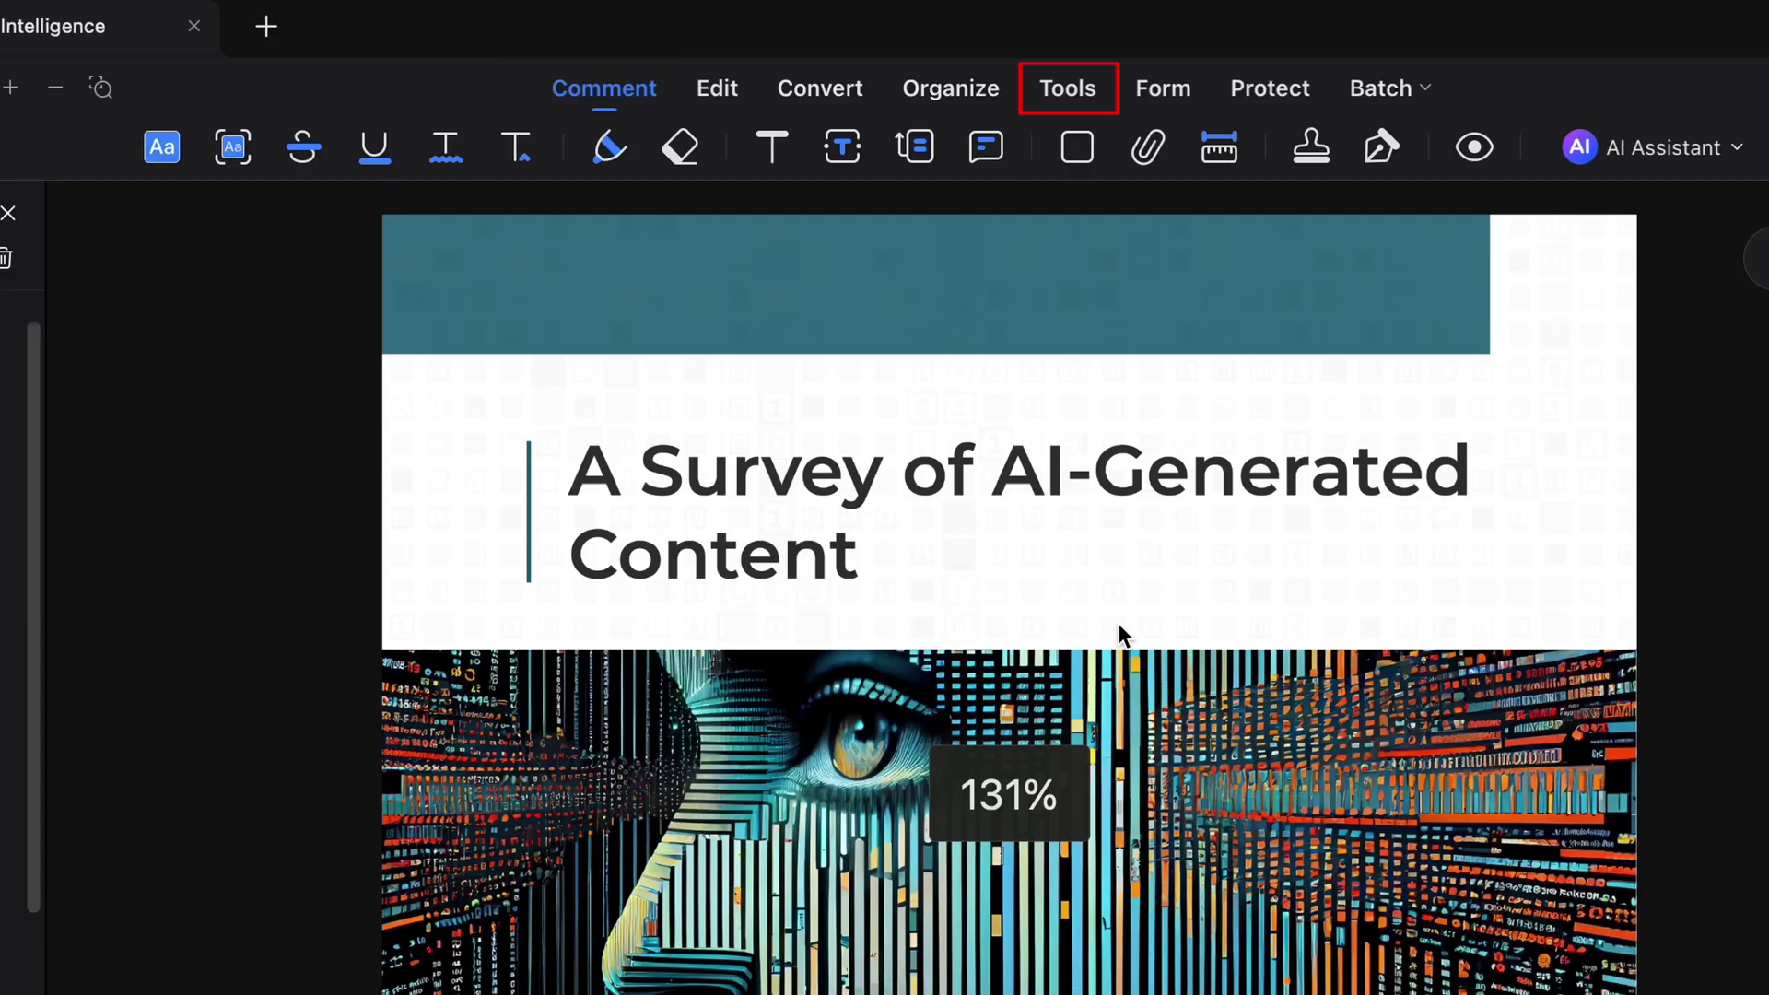
Step: Start Read aloud on page 1 from the extra tools
{"action": "left_click", "coordinate": [1065, 103]}
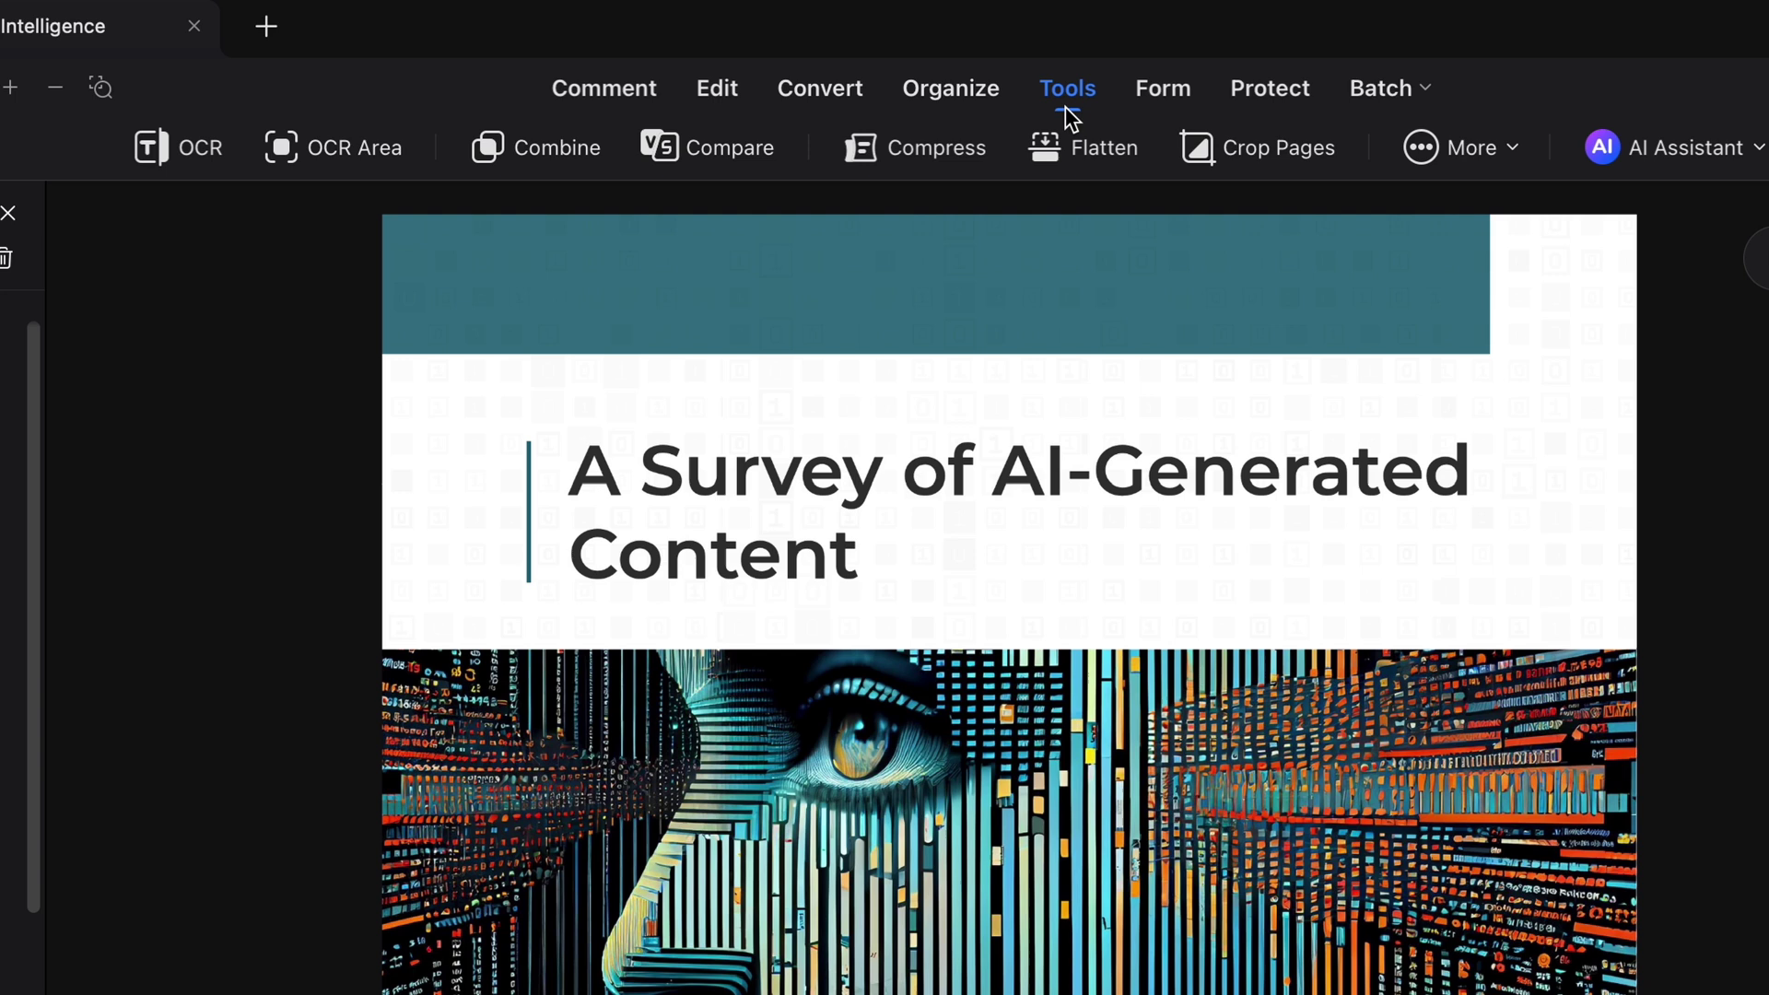
{"action": "left_click", "coordinate": [1487, 166]}
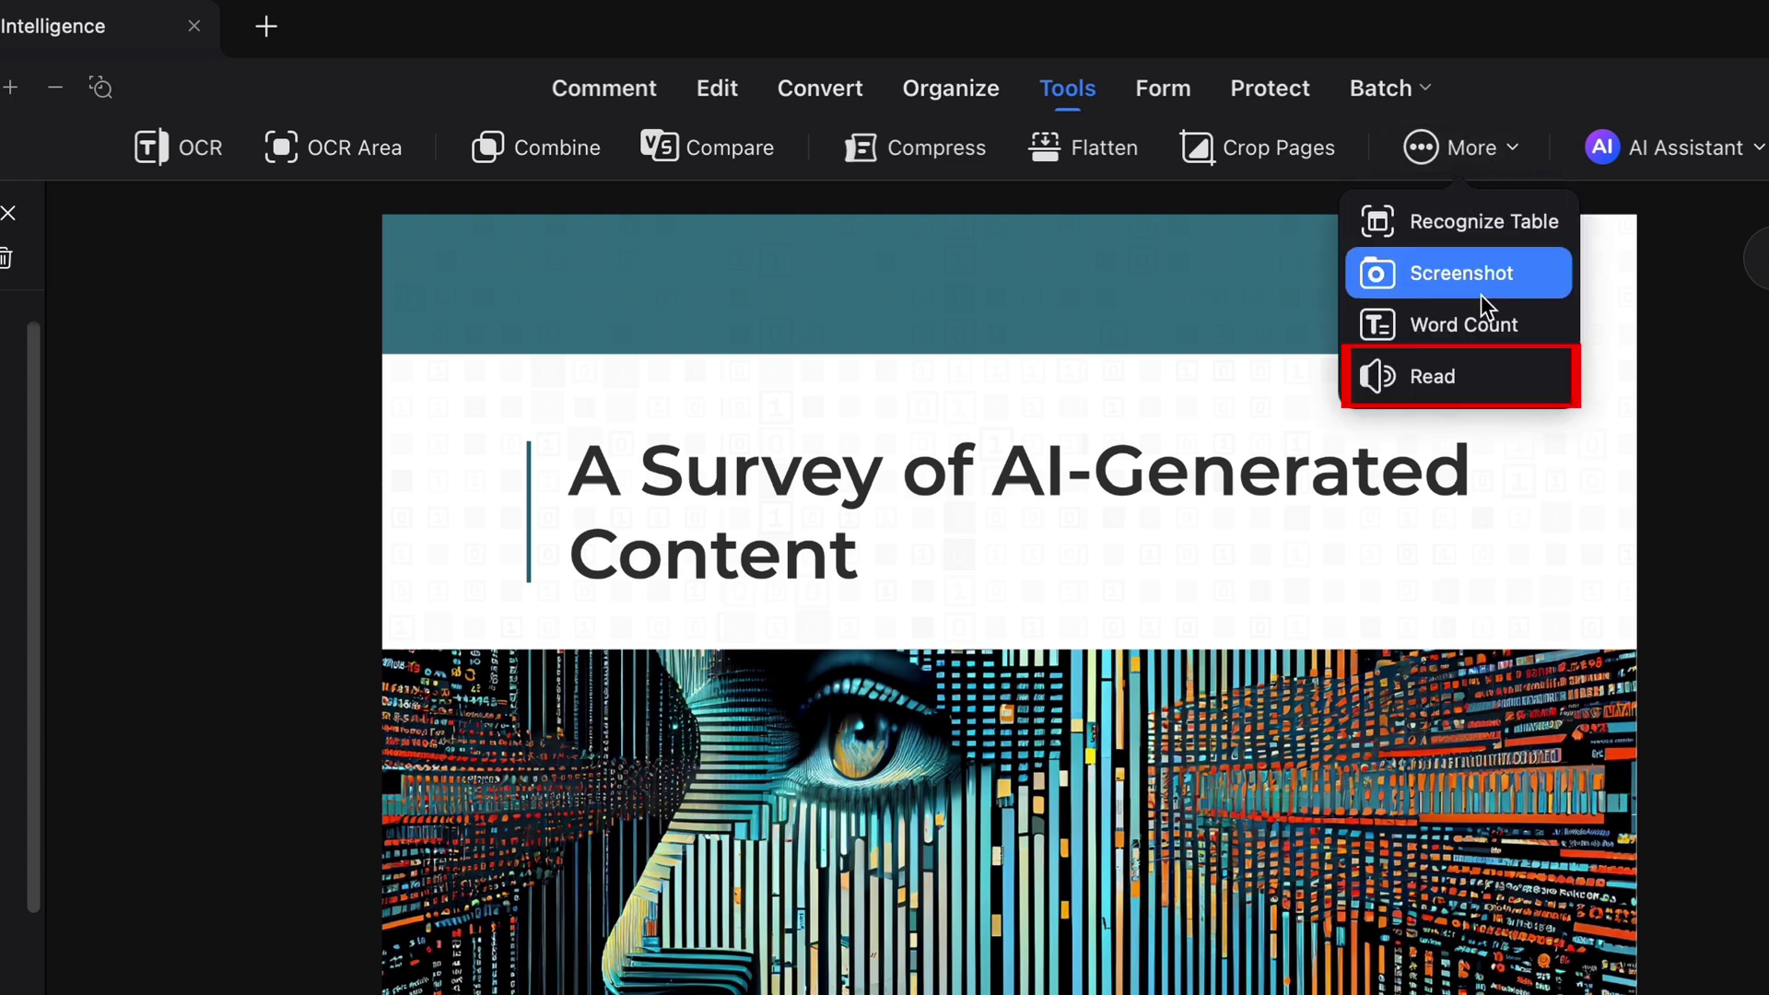
{"action": "left_click", "coordinate": [1513, 377]}
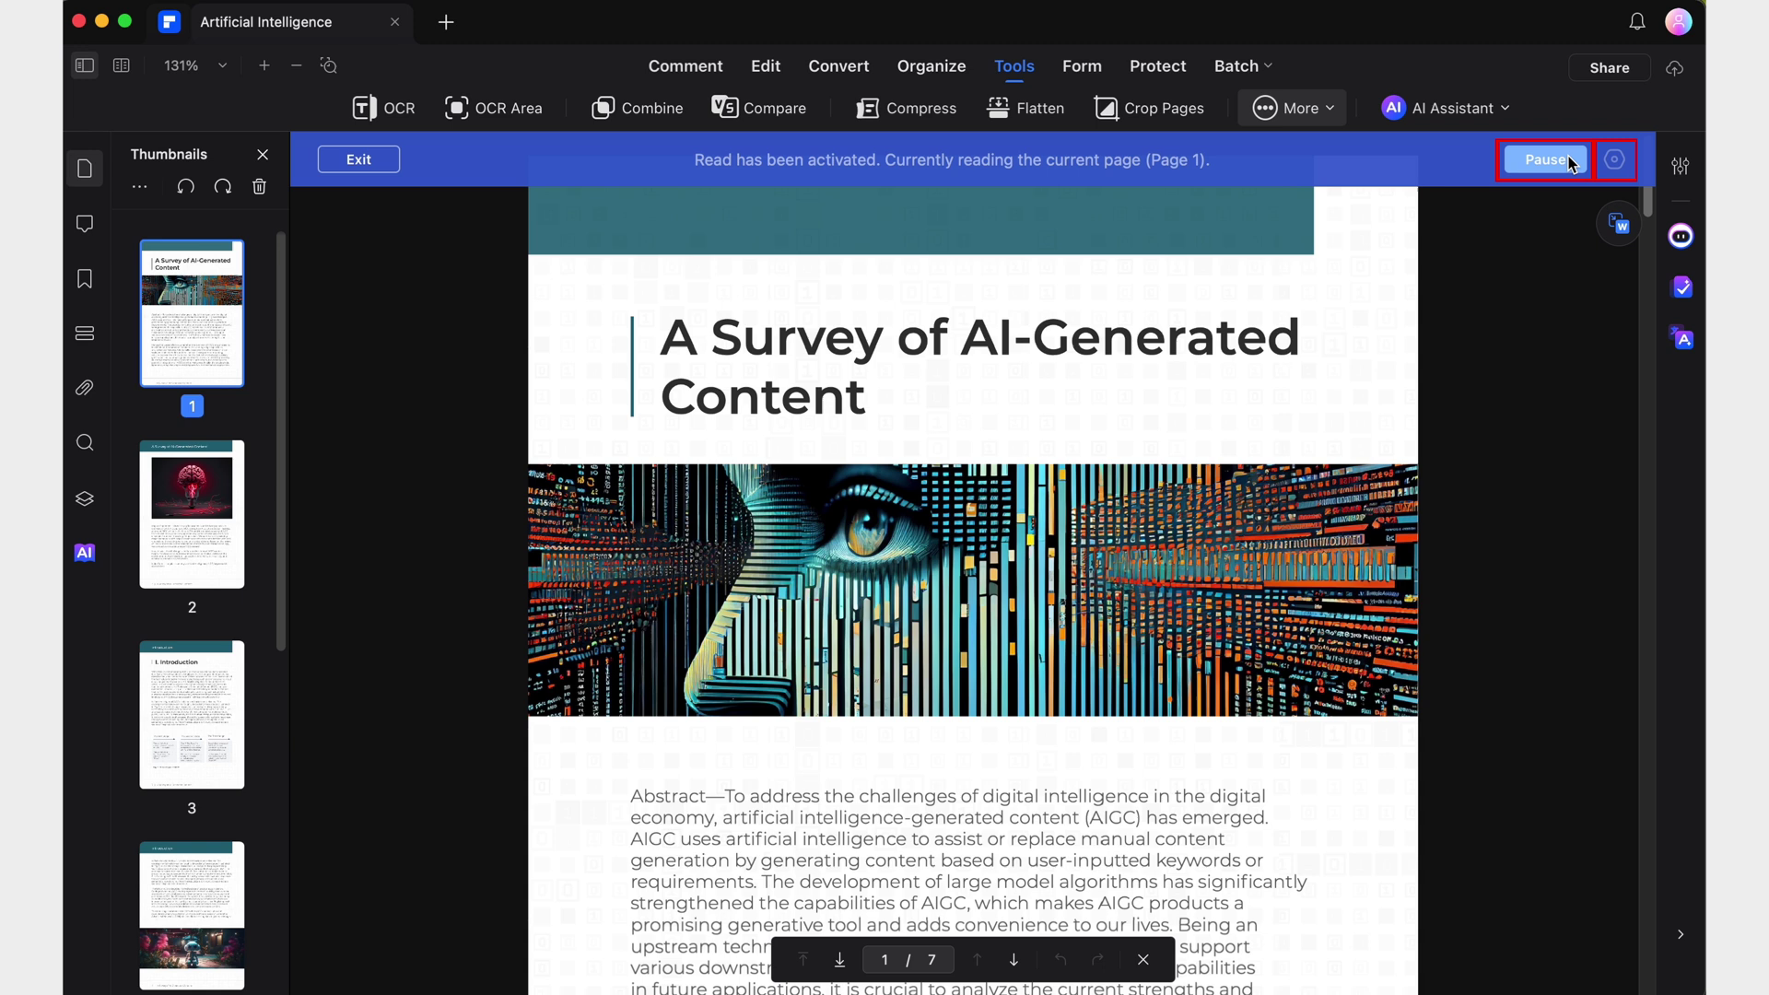
Step: Pause reading and set the voice to English - Catherine at speed 1.25
{"action": "left_click", "coordinate": [1566, 160]}
{"action": "left_click", "coordinate": [1613, 162]}
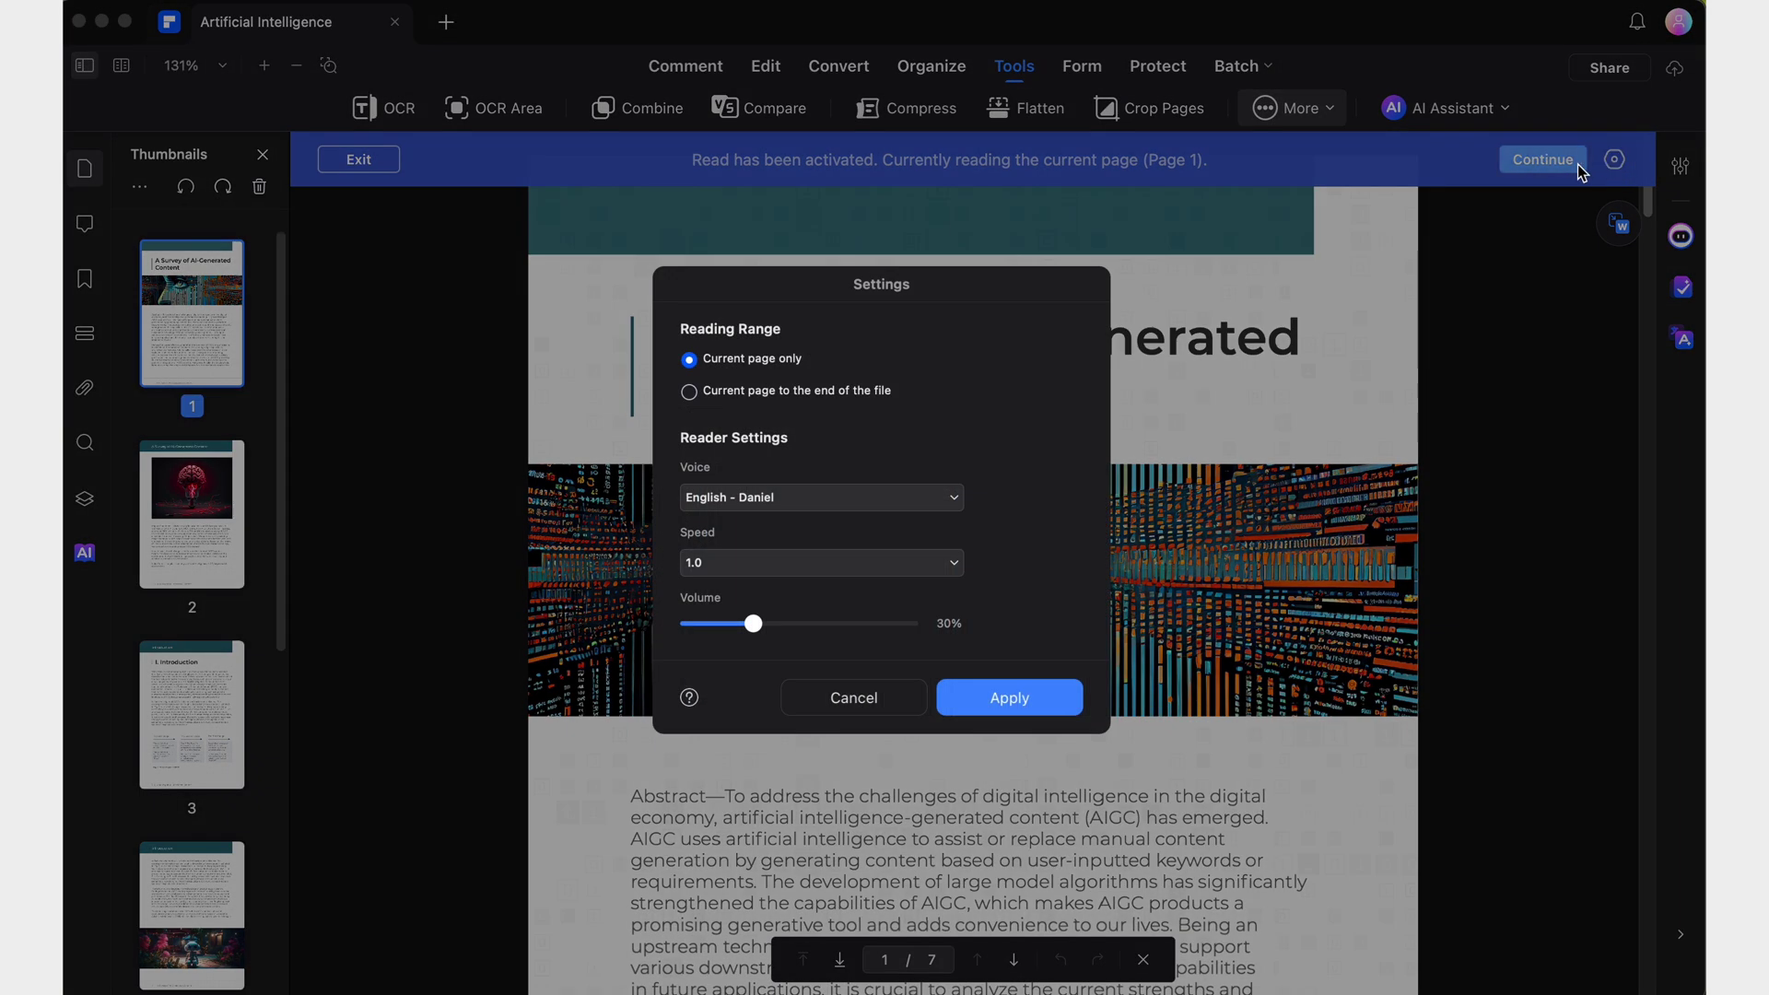
{"action": "left_click", "coordinate": [773, 501]}
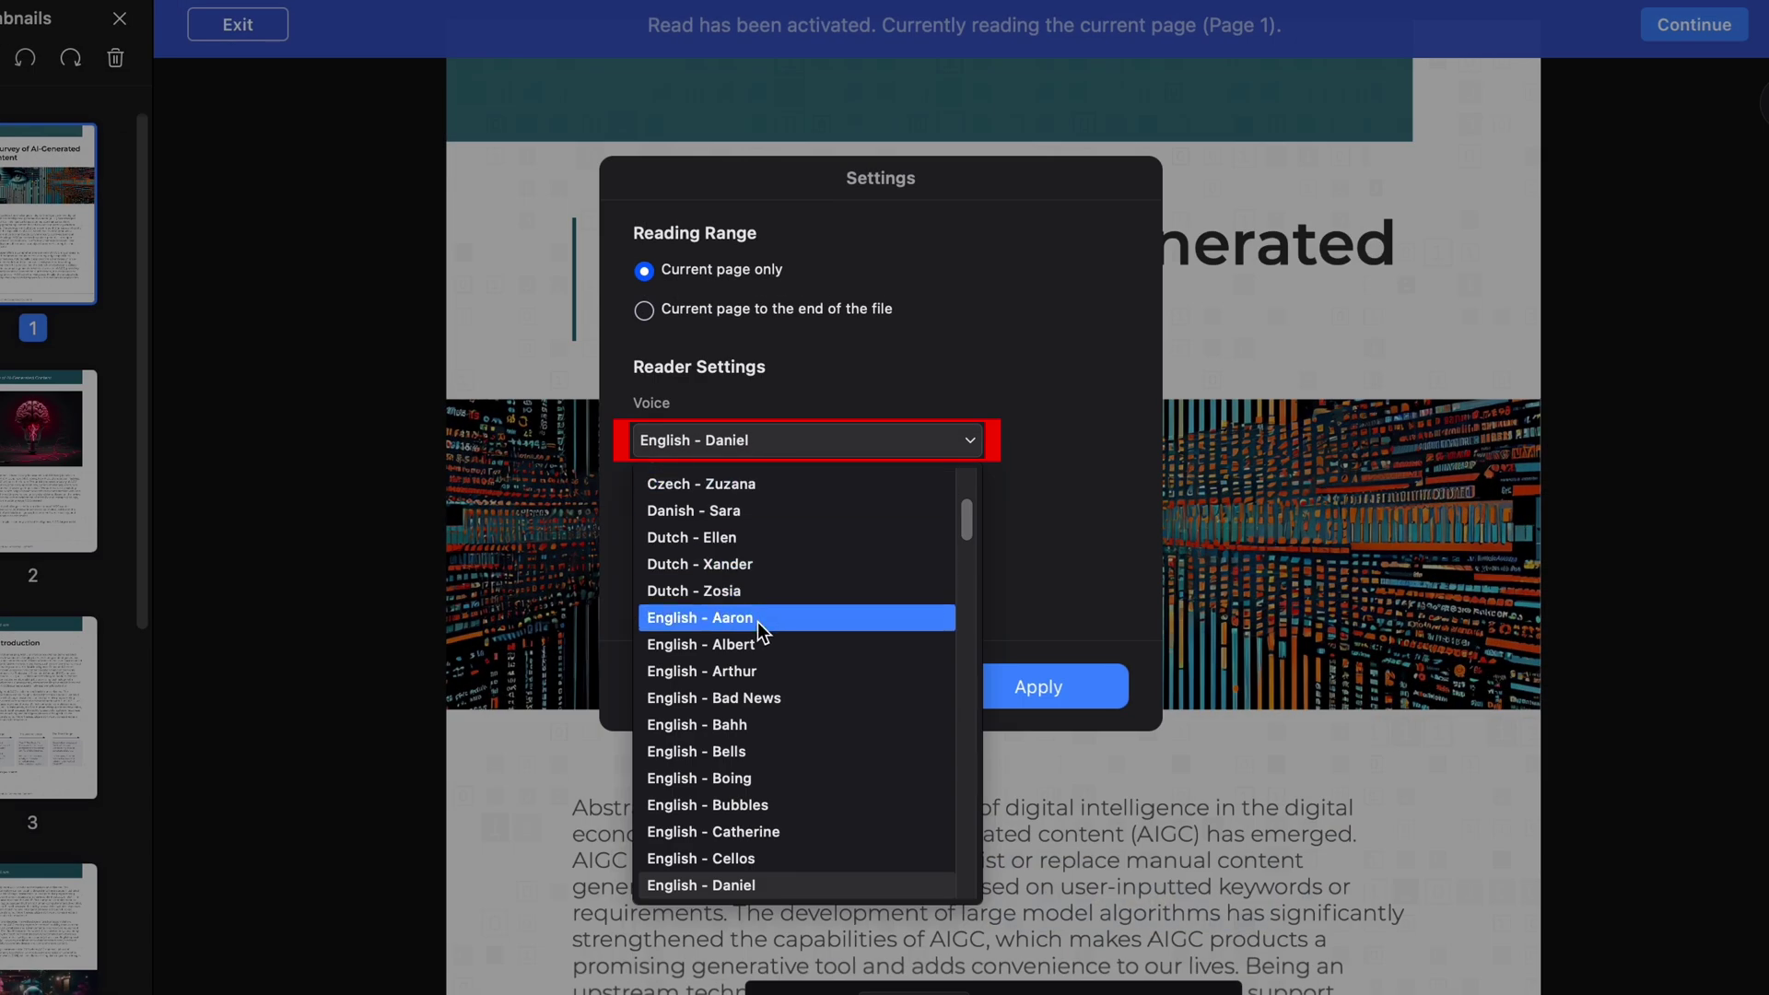
{"action": "left_click", "coordinate": [794, 832]}
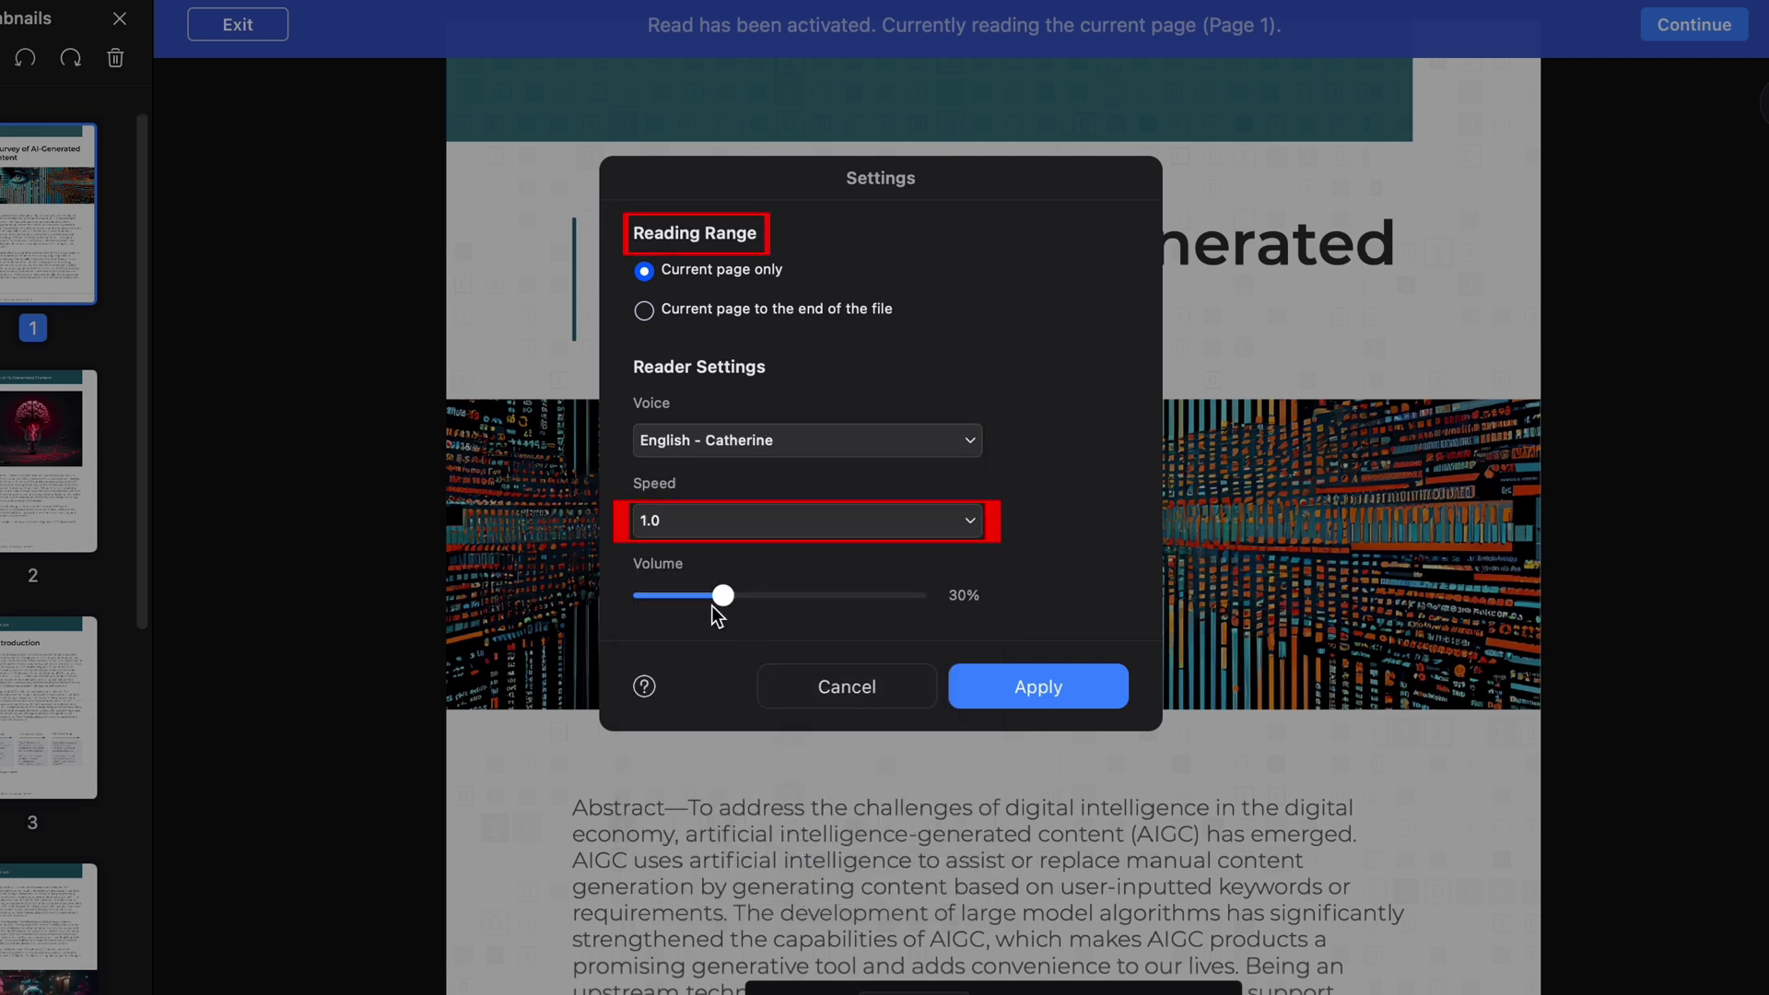
{"action": "left_click", "coordinate": [730, 538]}
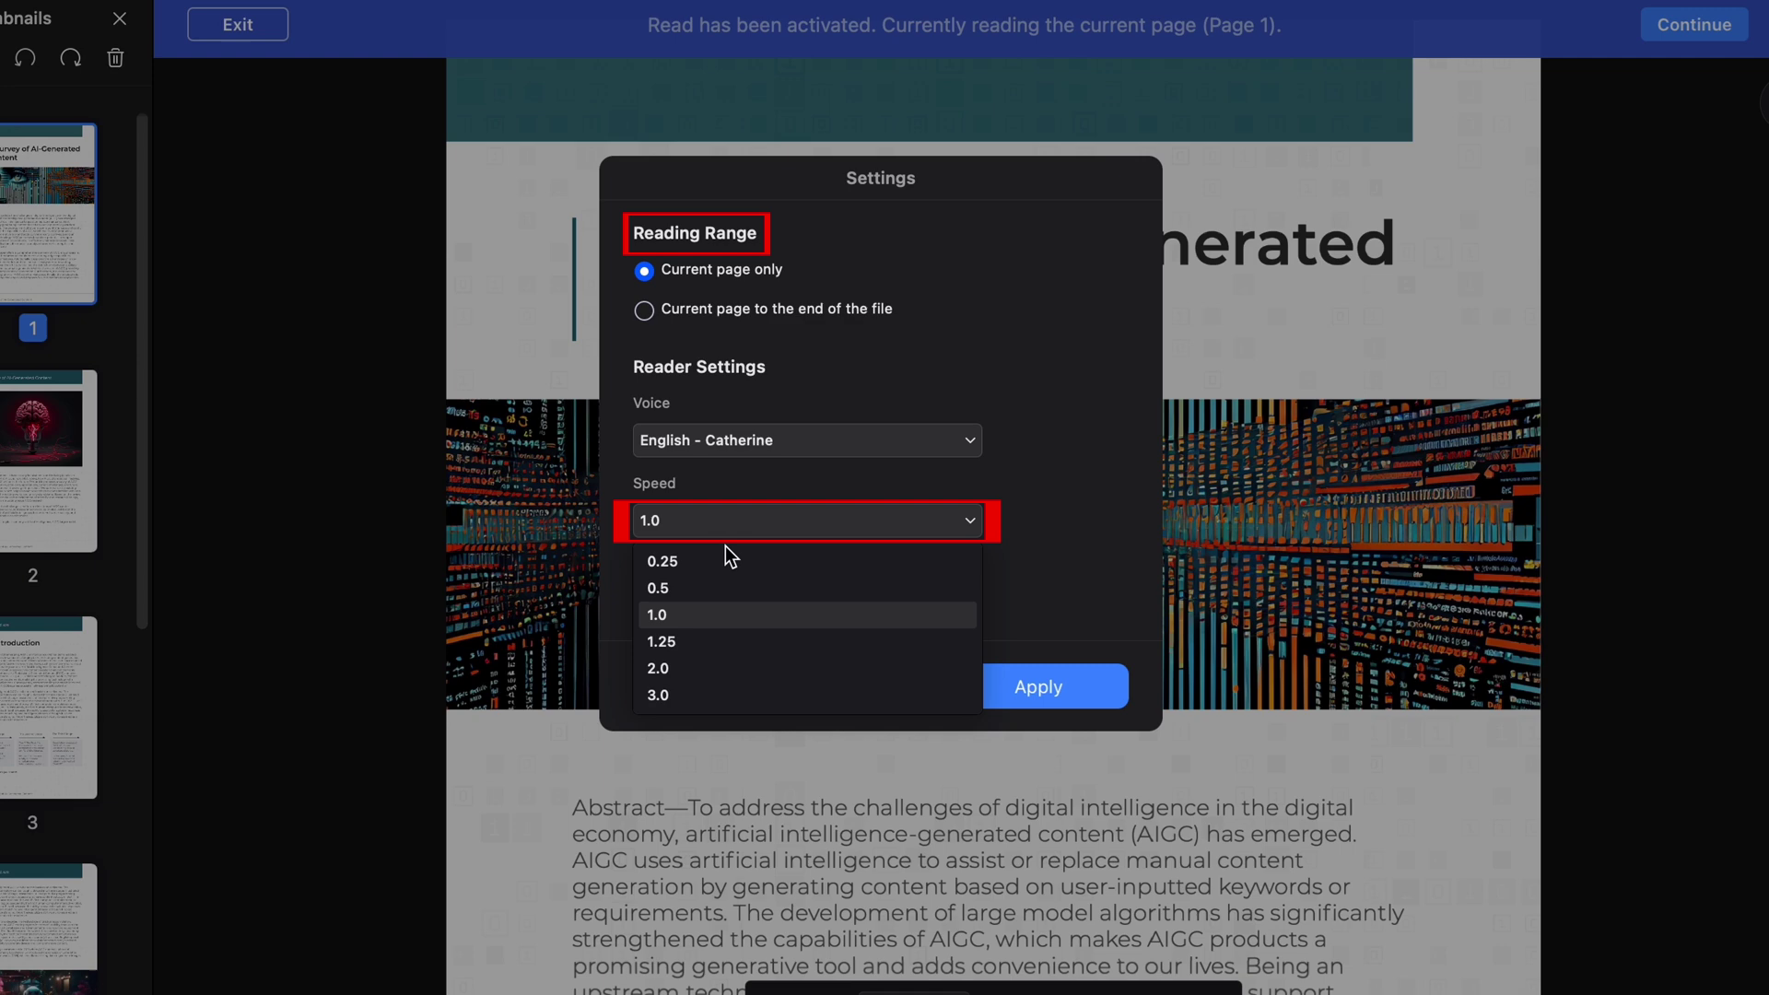
{"action": "left_click", "coordinate": [715, 640]}
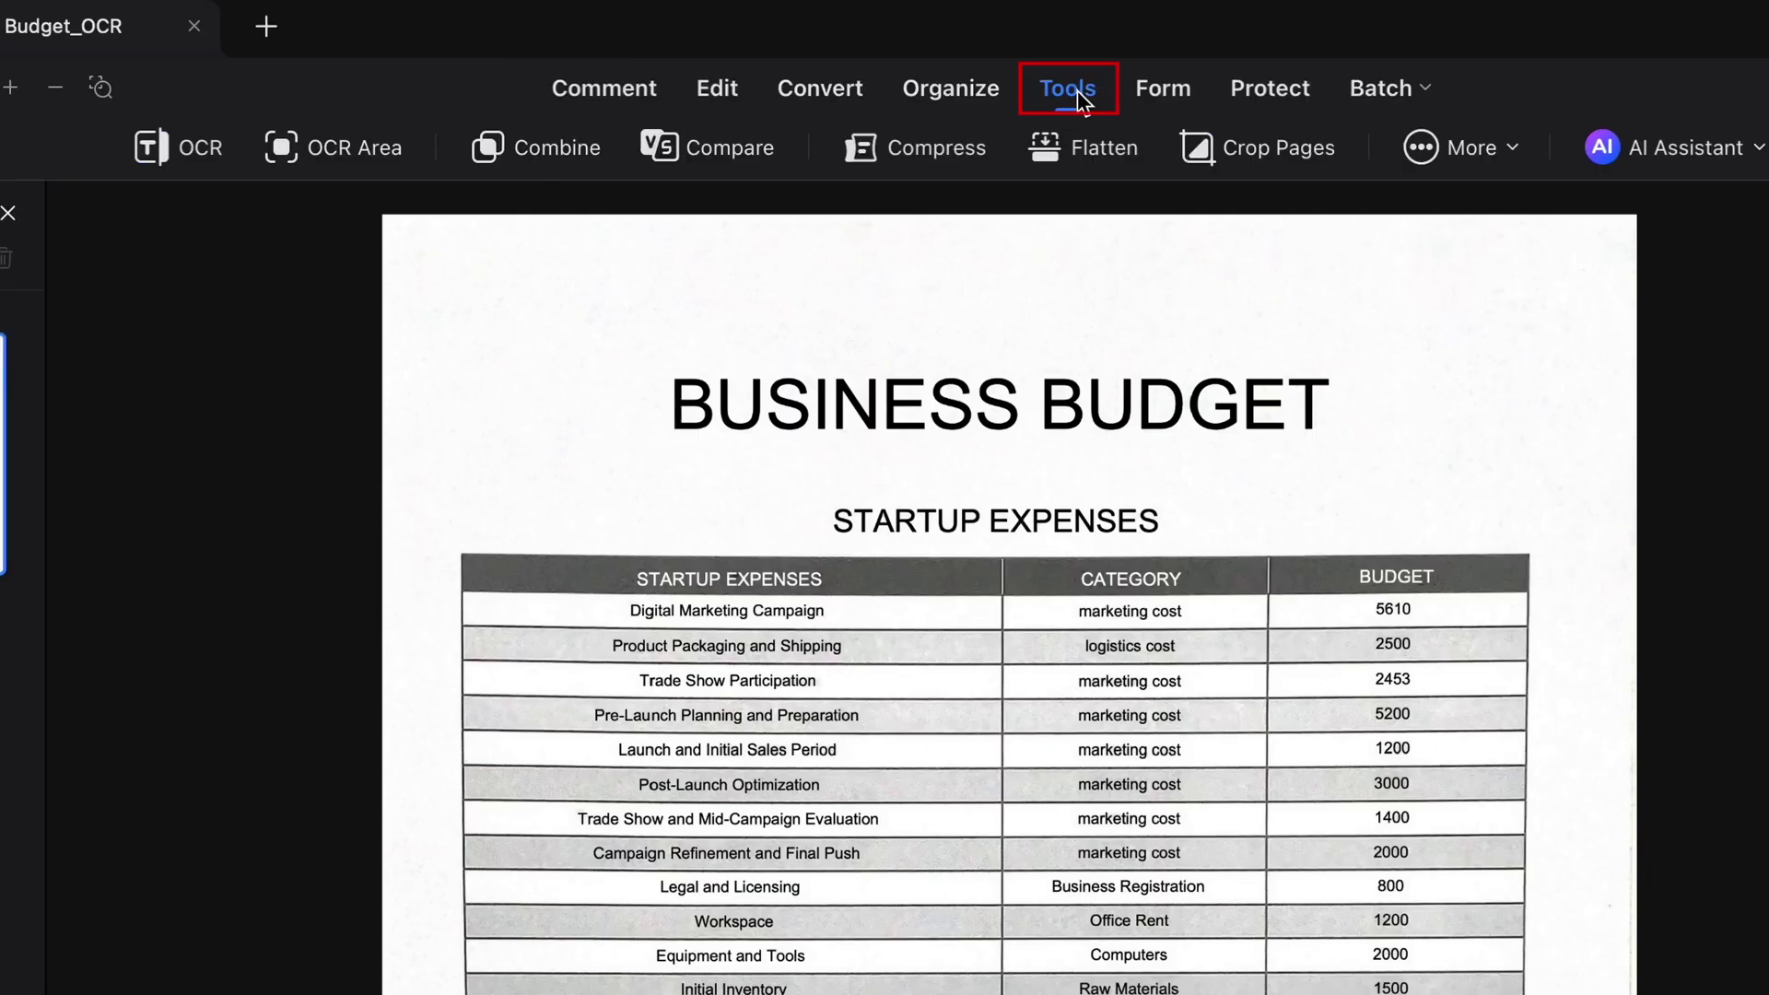
Step: Run Recognize Table on the budget scan and copy the Startup Expenses table
{"action": "left_click", "coordinate": [1485, 164]}
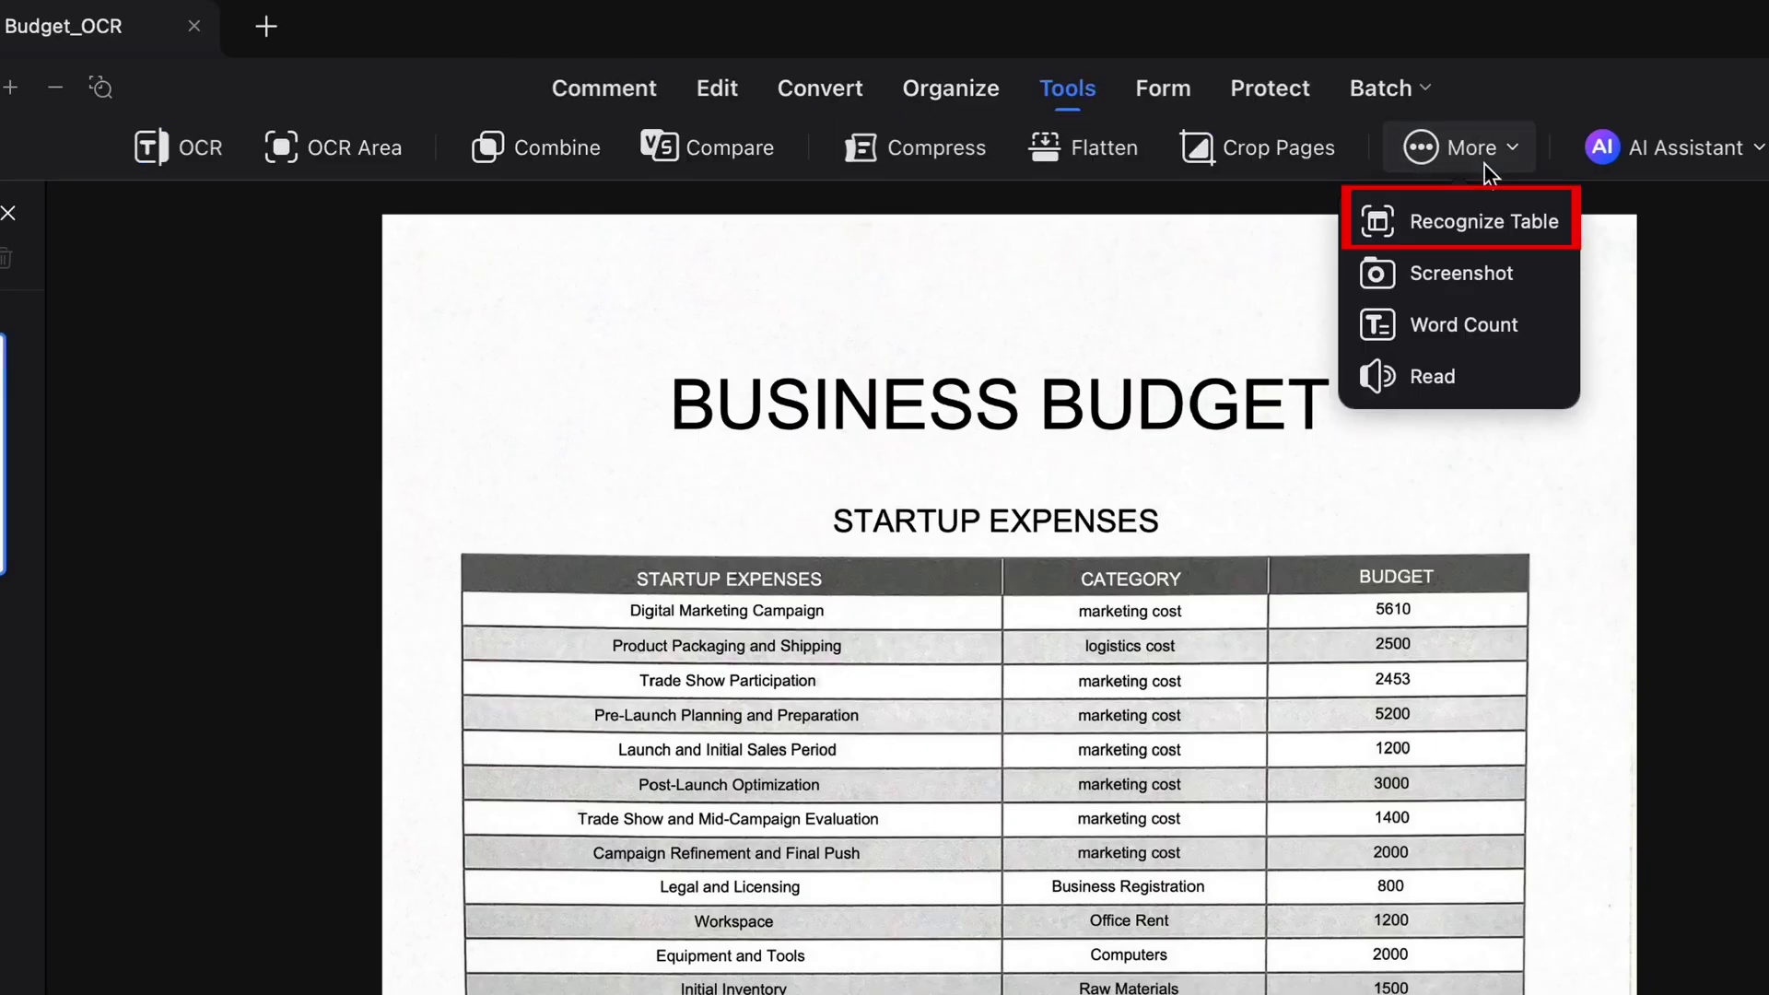
{"action": "left_click", "coordinate": [1494, 218]}
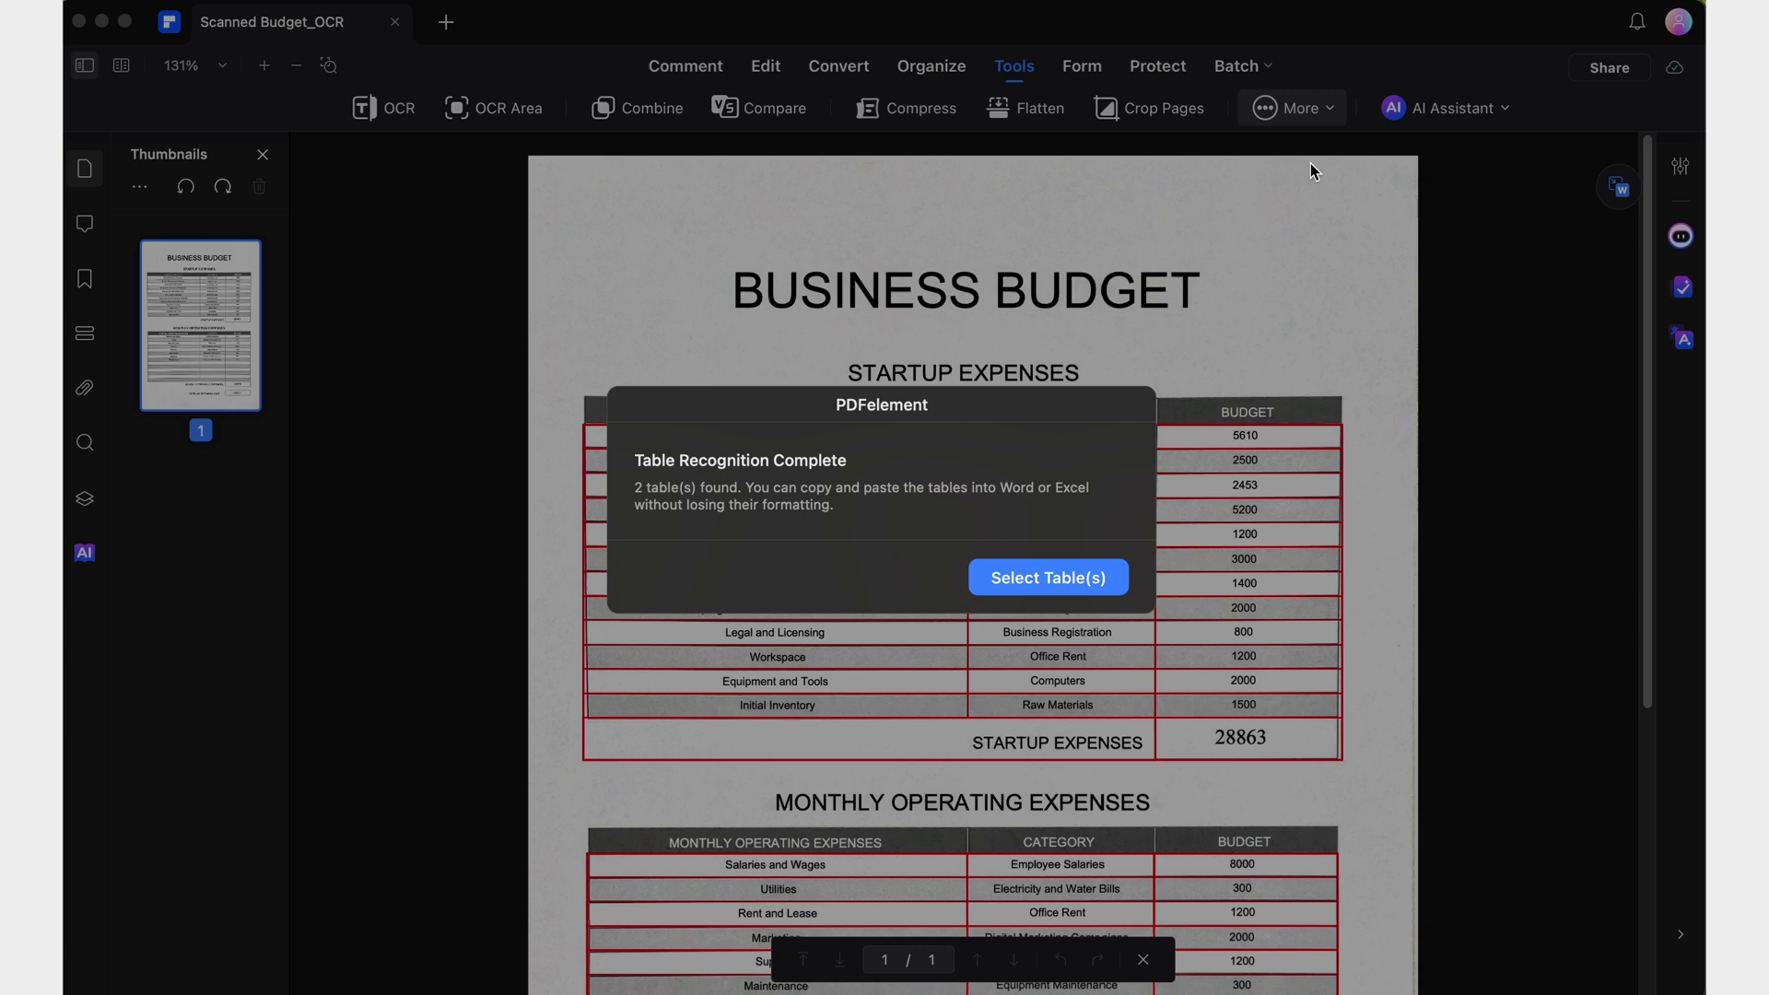
{"action": "left_click", "coordinate": [1069, 581]}
{"action": "left_click_drag", "start_coordinate": [1645, 484], "coordinate": [1626, 532]}
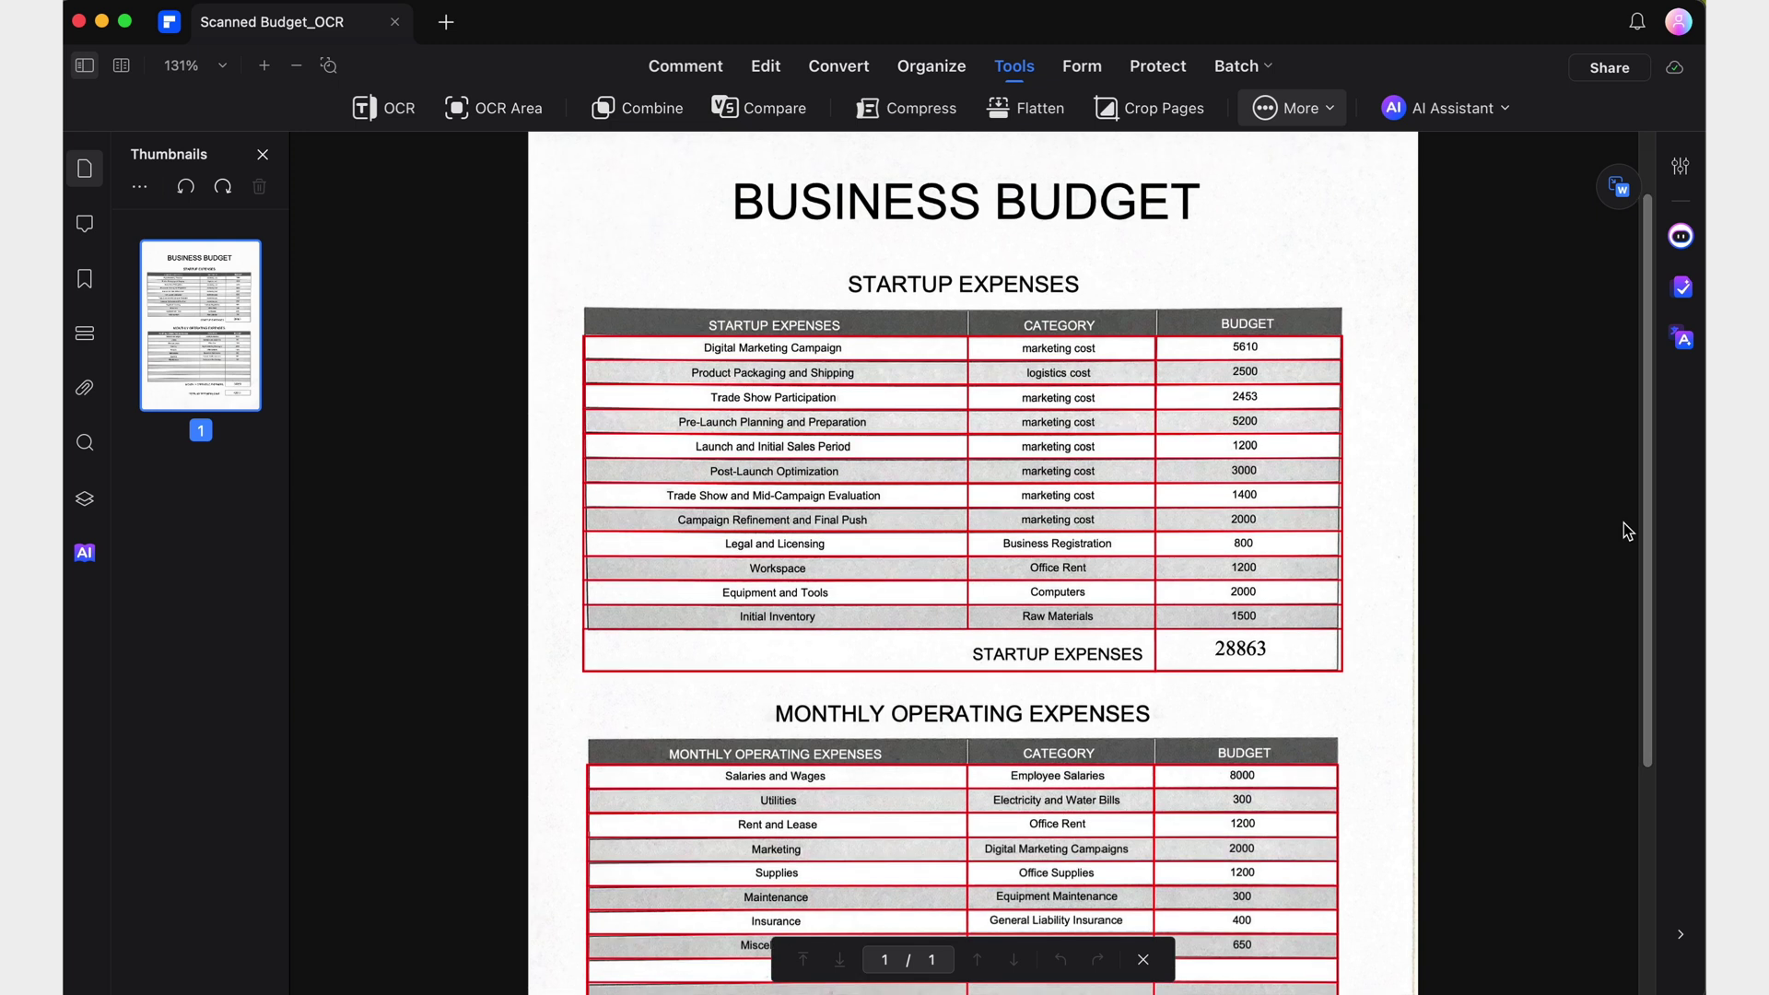
{"action": "mouse_move", "coordinate": [1209, 498]}
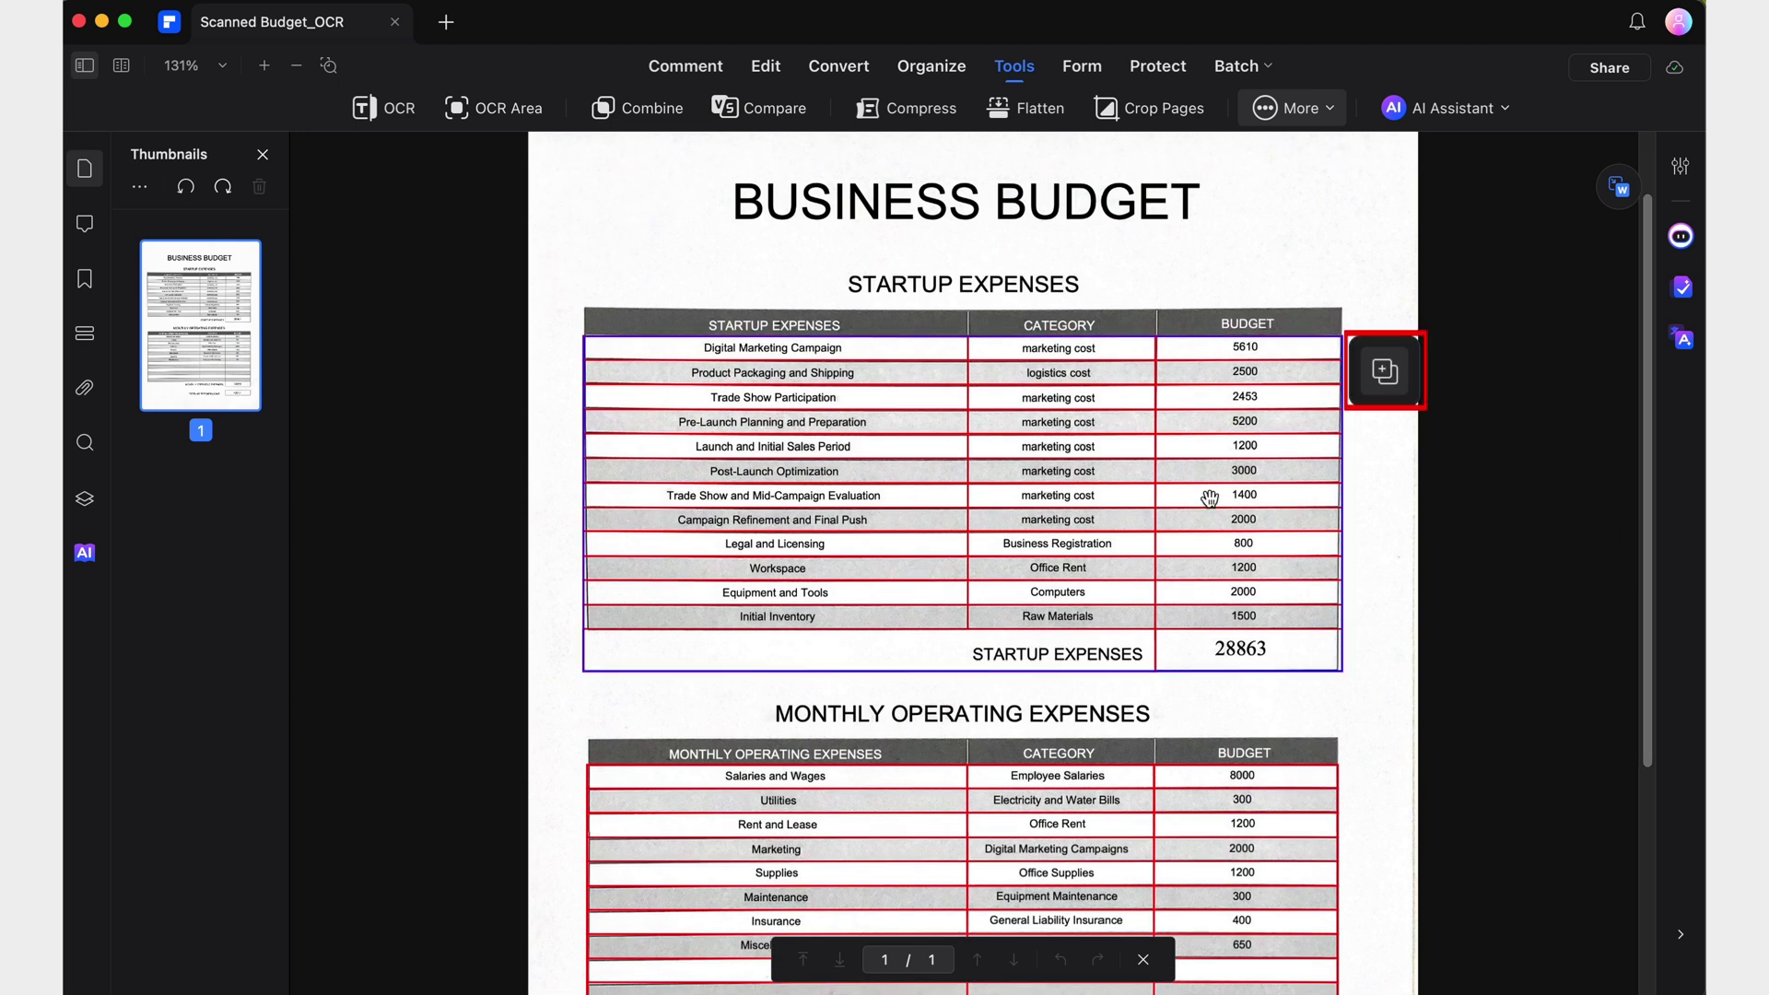
{"action": "left_click", "coordinate": [1385, 375]}
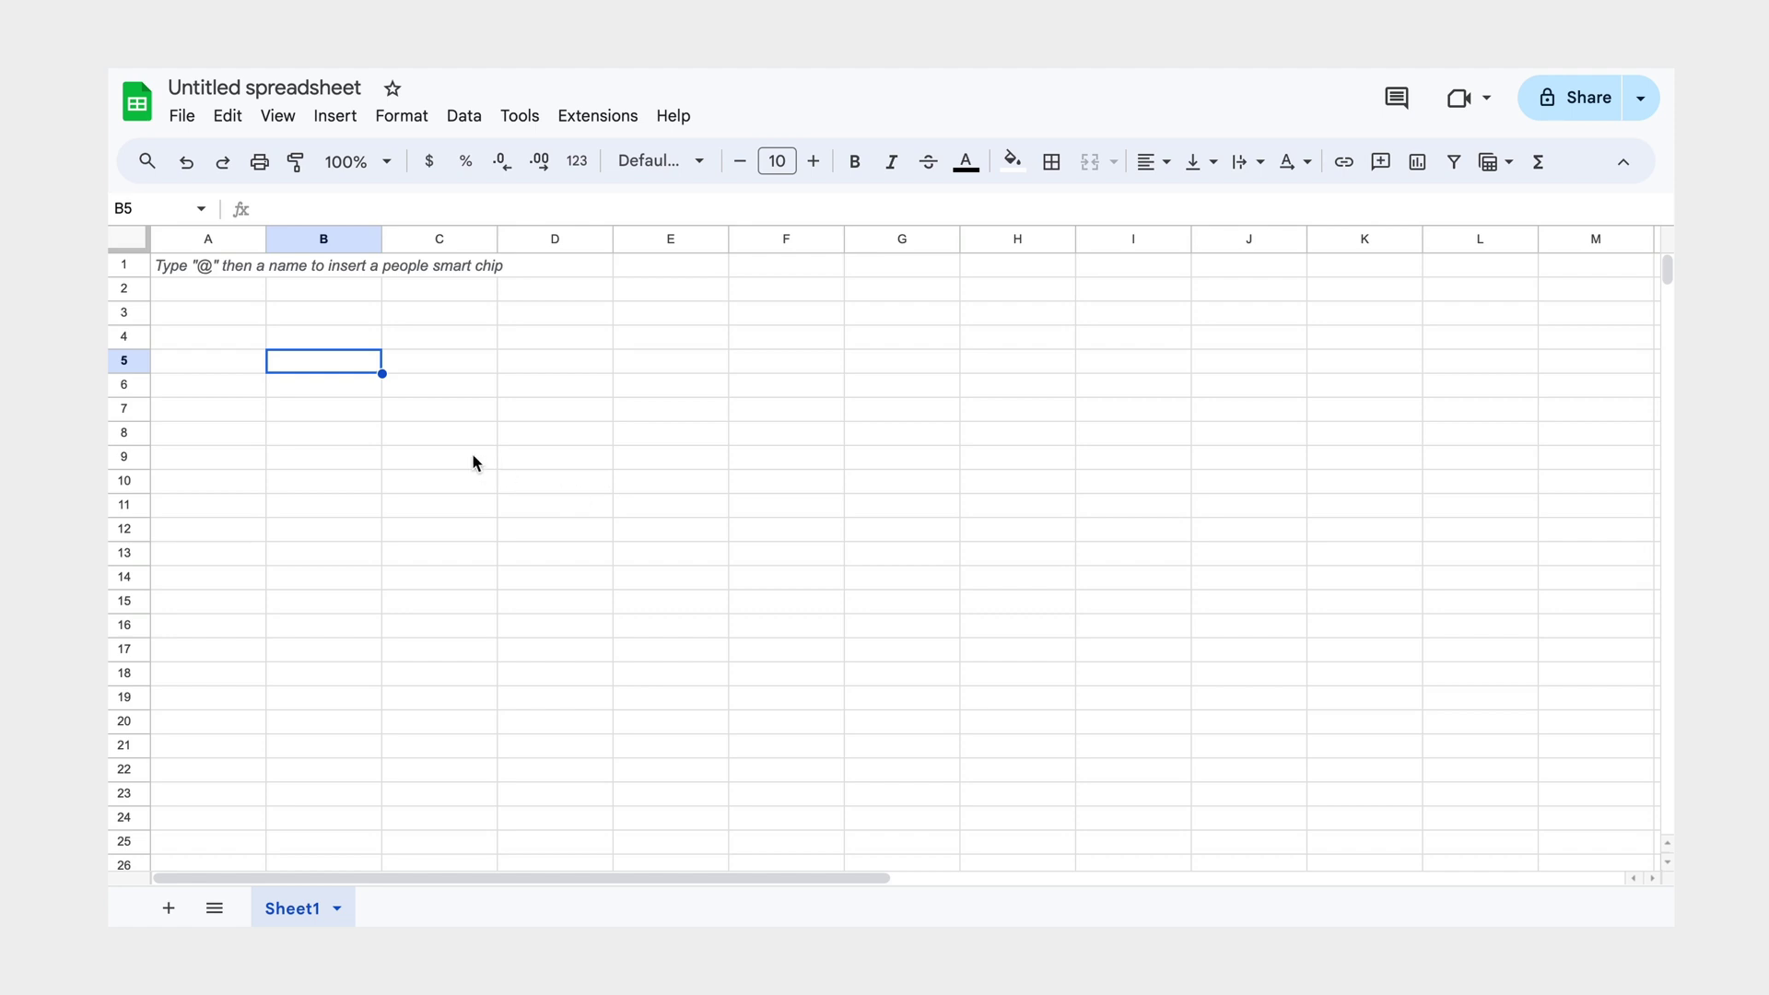
Step: Paste the Startup Expenses table at B5 and autofit columns B and C
{"action": "key", "text": "ctrl+v"}
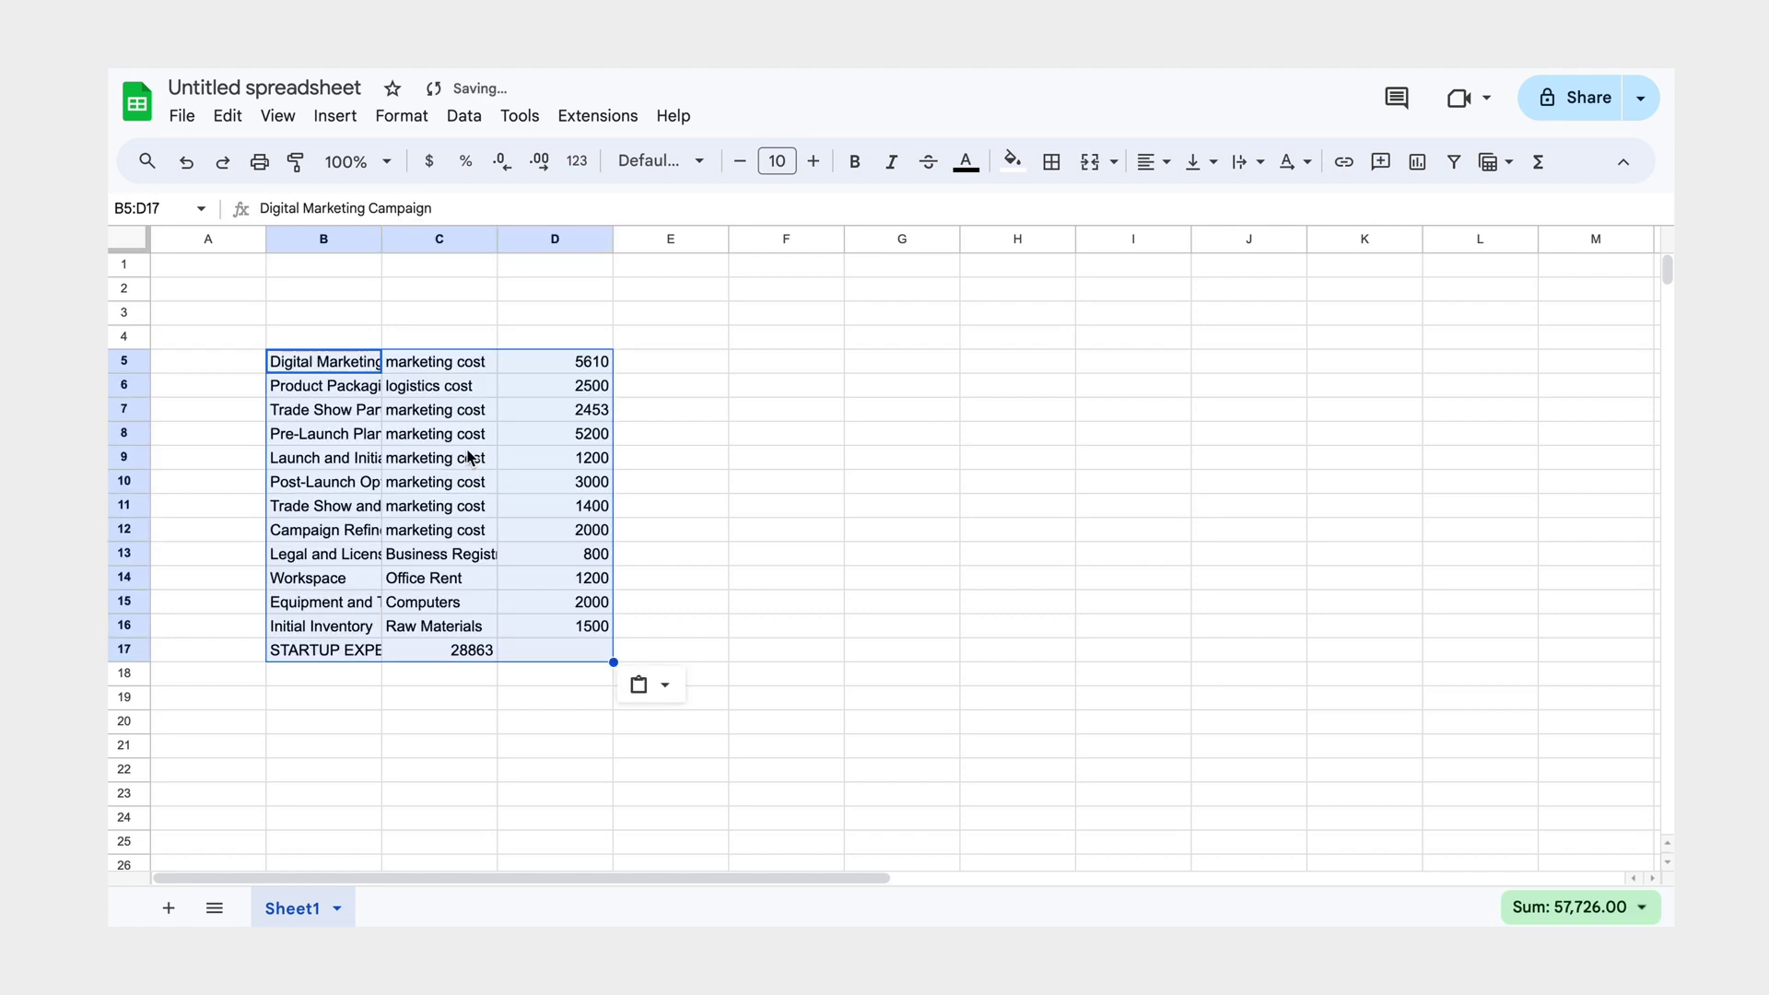
{"action": "left_click", "coordinate": [1058, 553]}
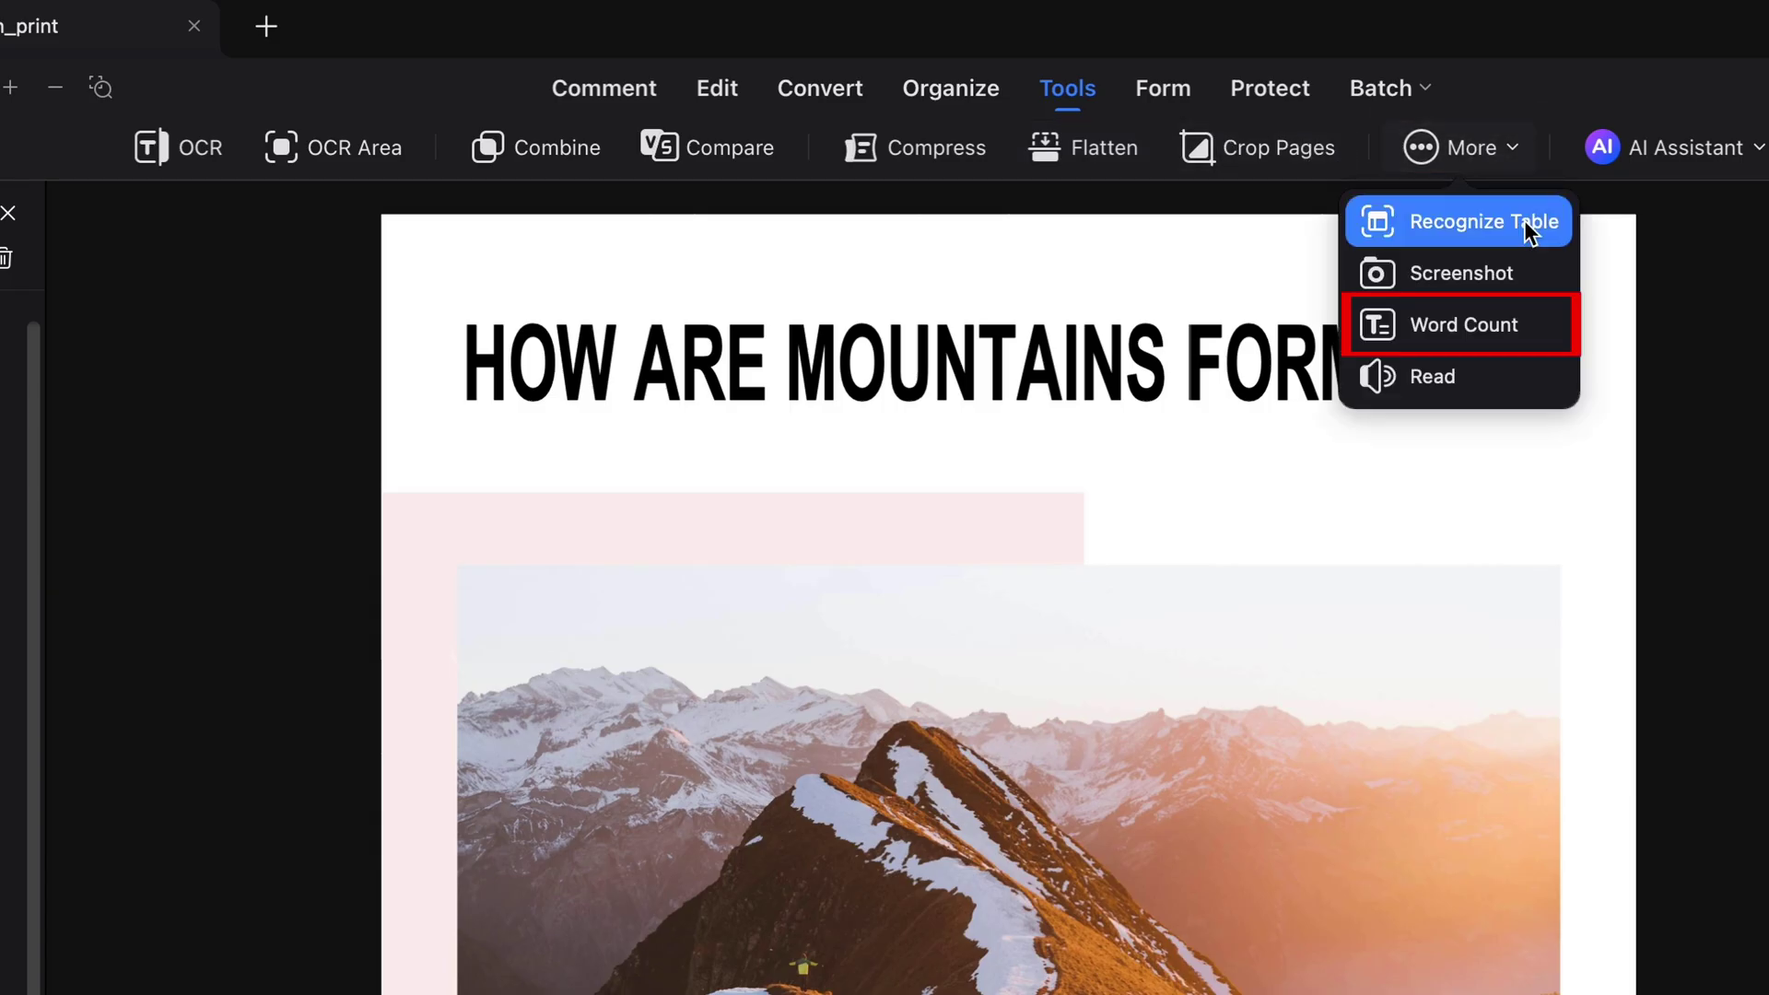
Step: Run Word Count to show the 680-word total in Document Properties
{"action": "left_click", "coordinate": [1544, 342]}
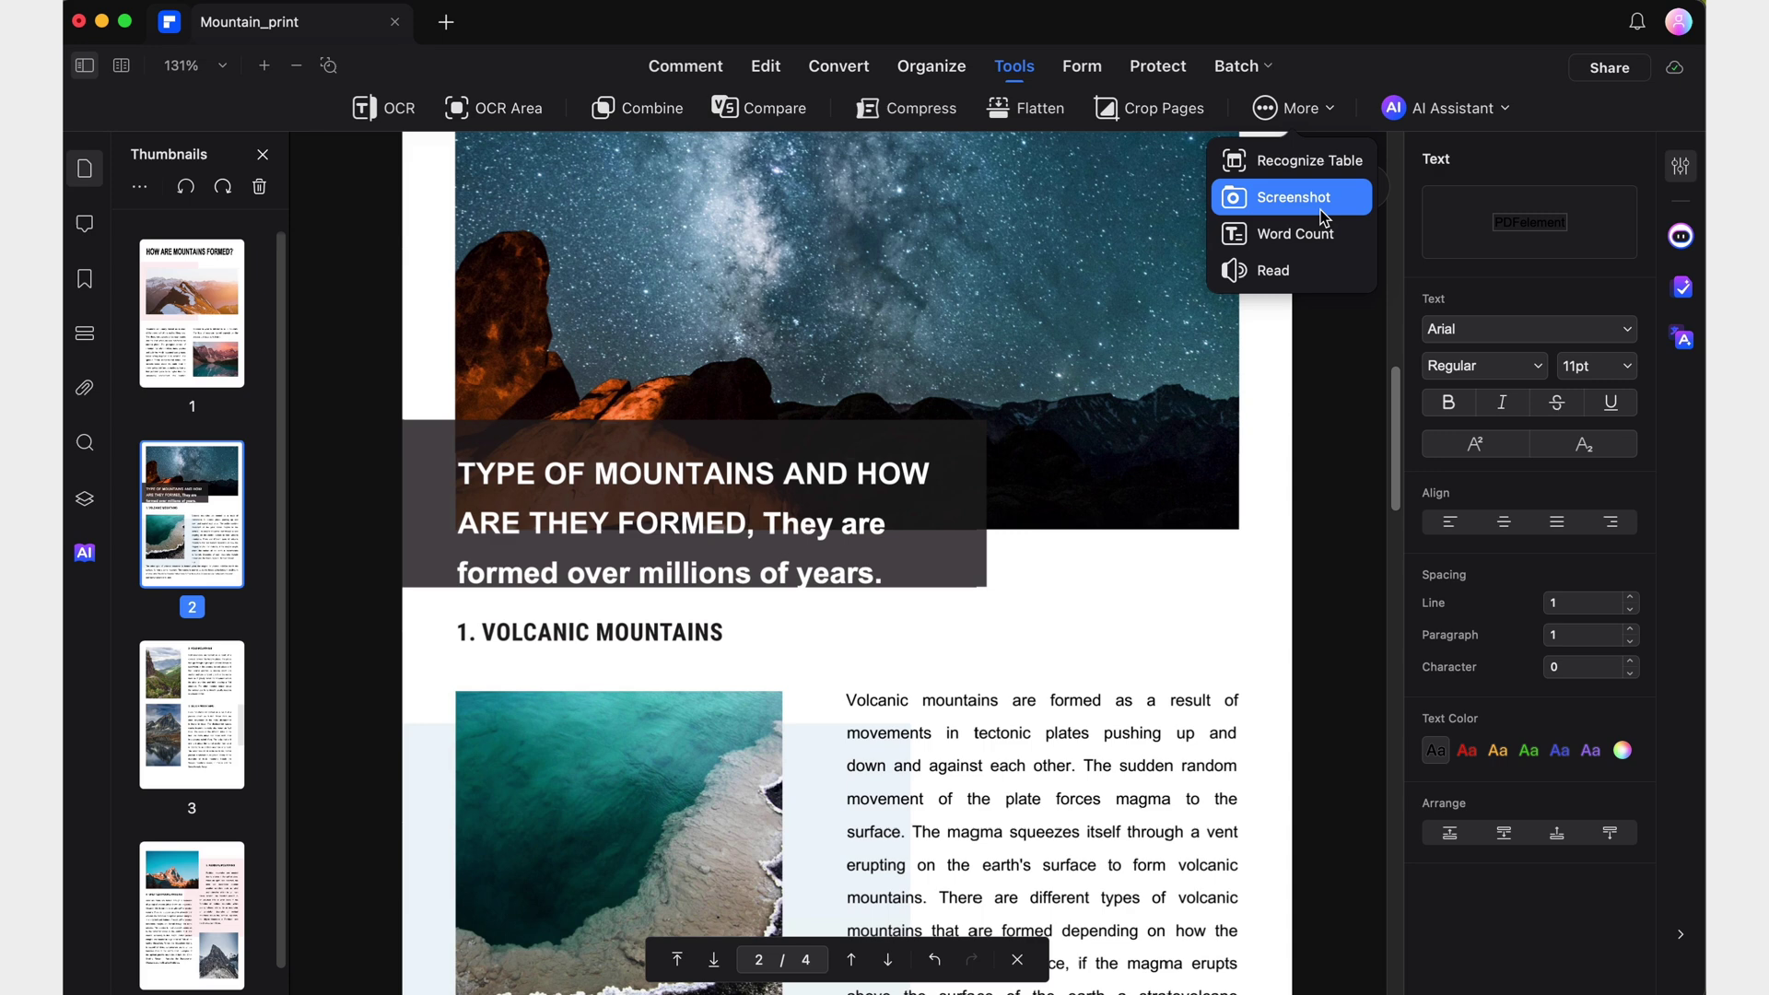
{"action": "left_click", "coordinate": [1322, 226]}
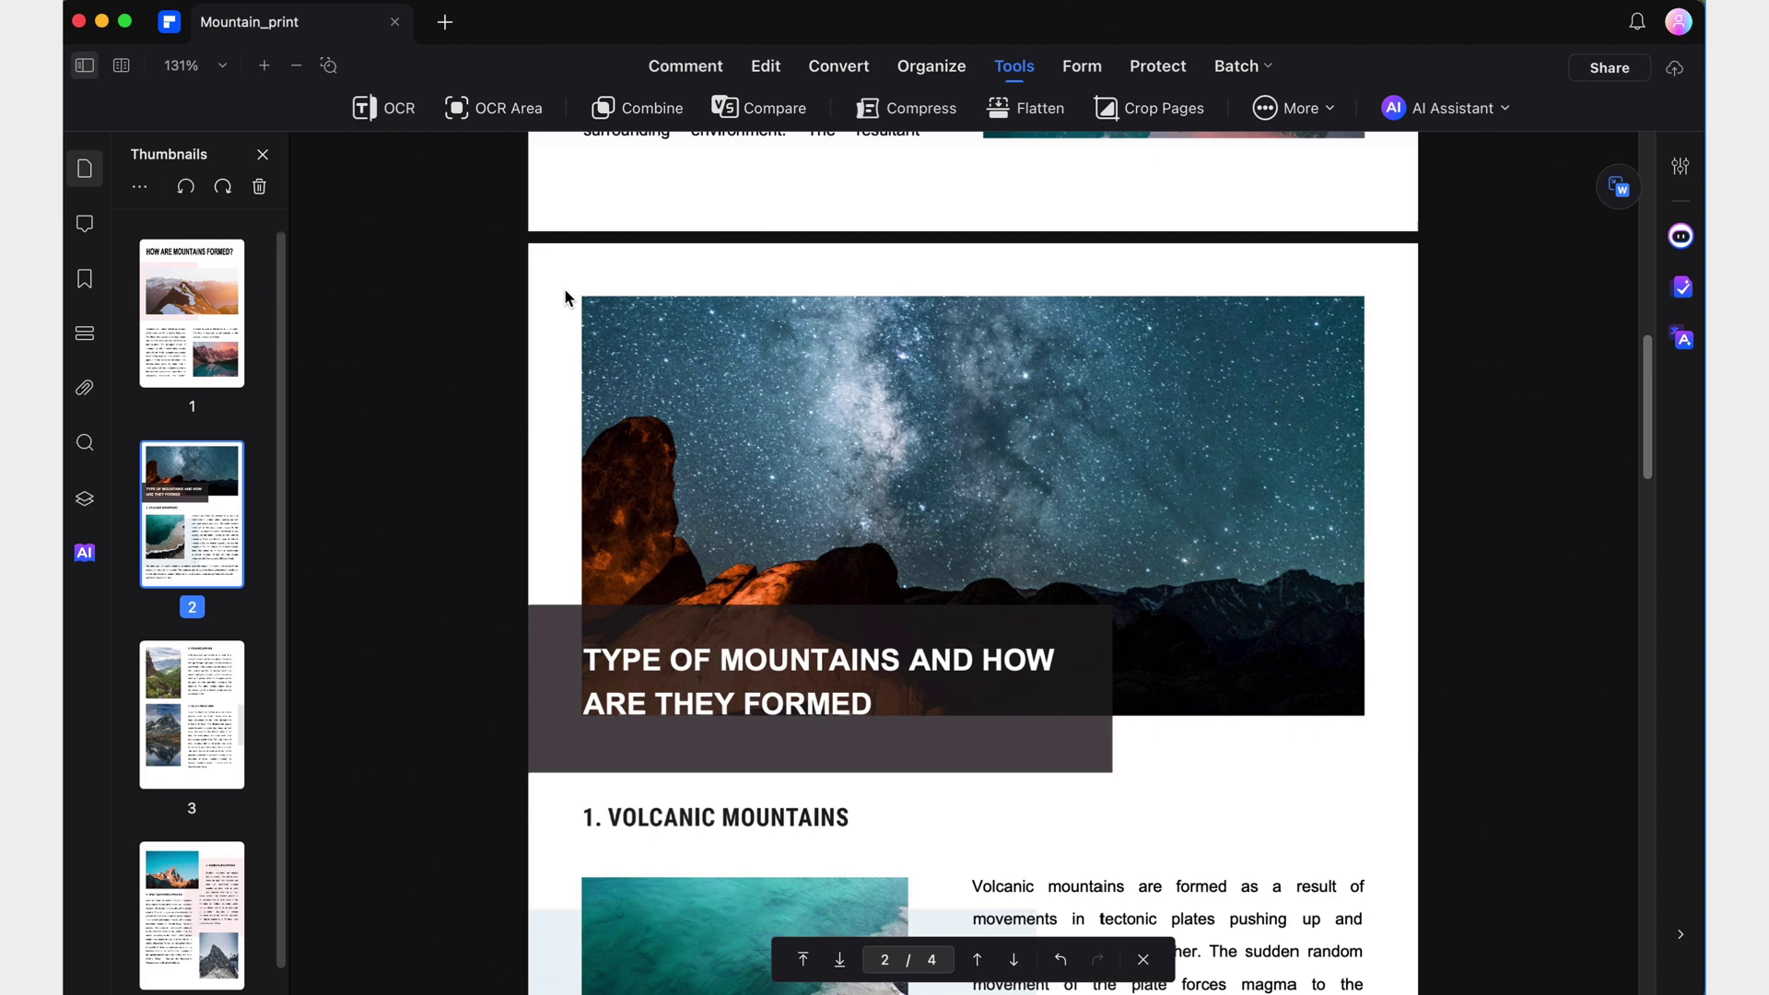
Step: Capture the starry mountain image, circle the Milky Way in red, add an arrow, save as PDF
{"action": "left_click_drag", "start_coordinate": [552, 268], "coordinate": [1395, 818]}
{"action": "left_click", "coordinate": [603, 884]}
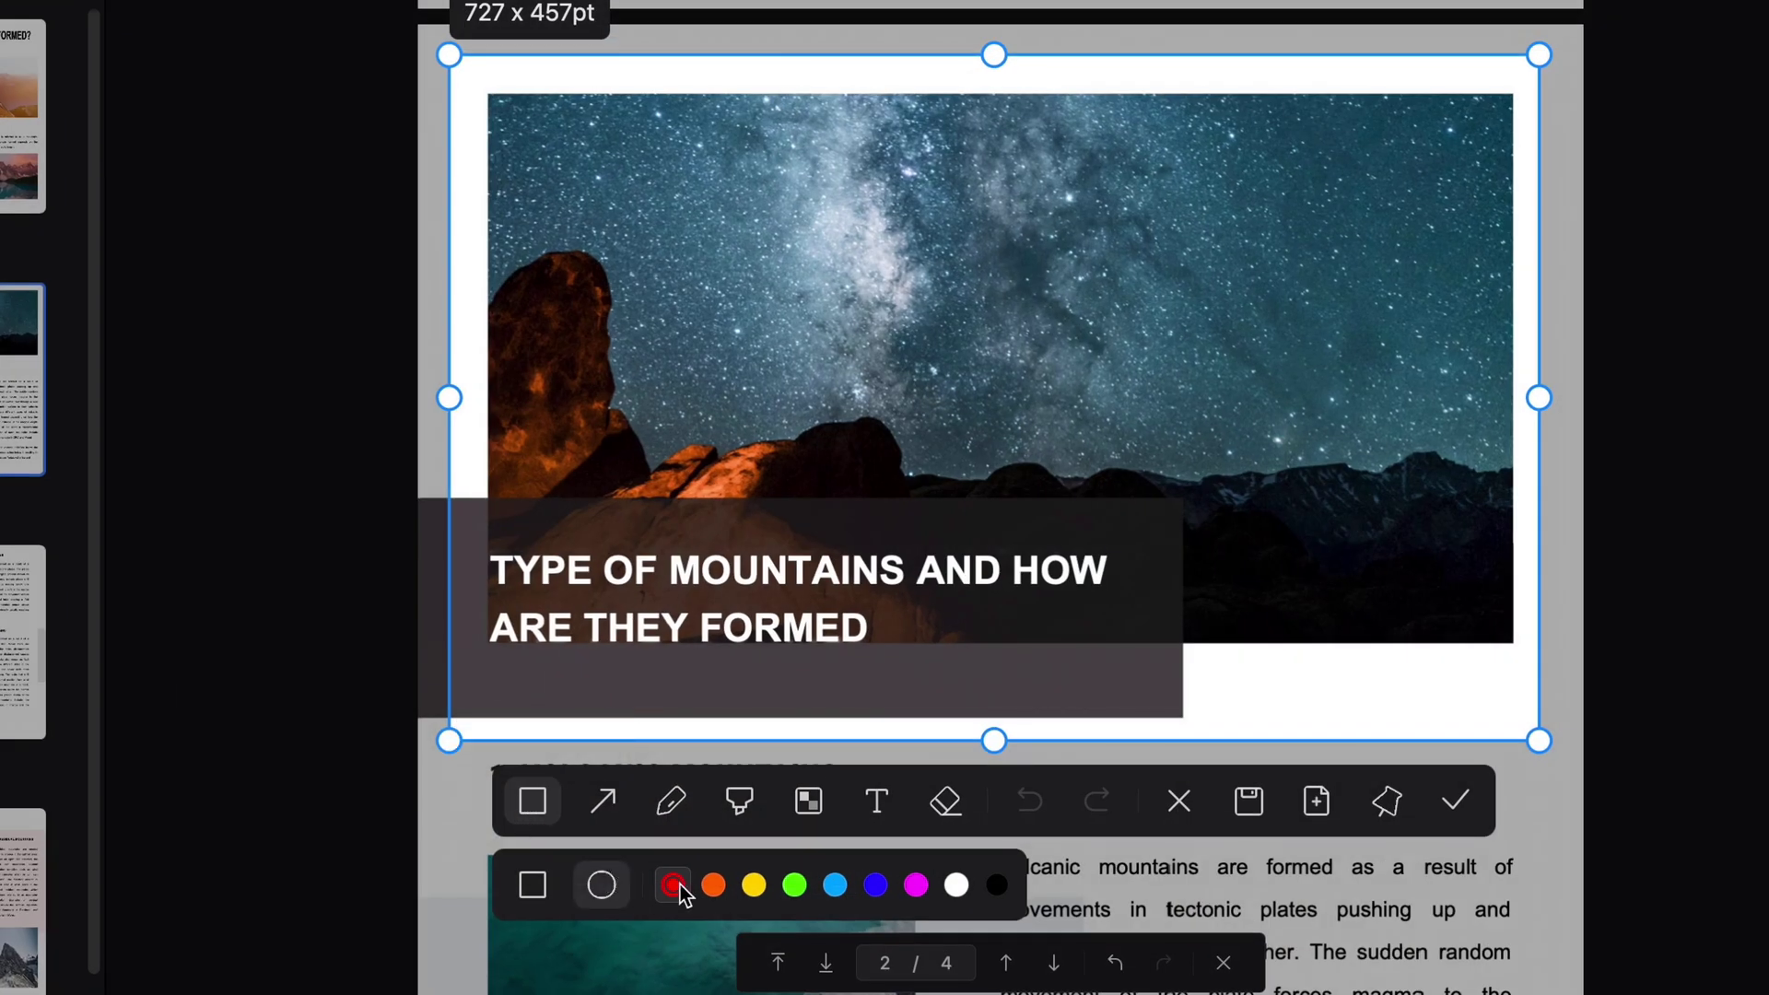
{"action": "left_click_drag", "start_coordinate": [697, 119], "coordinate": [1011, 389]}
{"action": "left_click", "coordinate": [603, 800]}
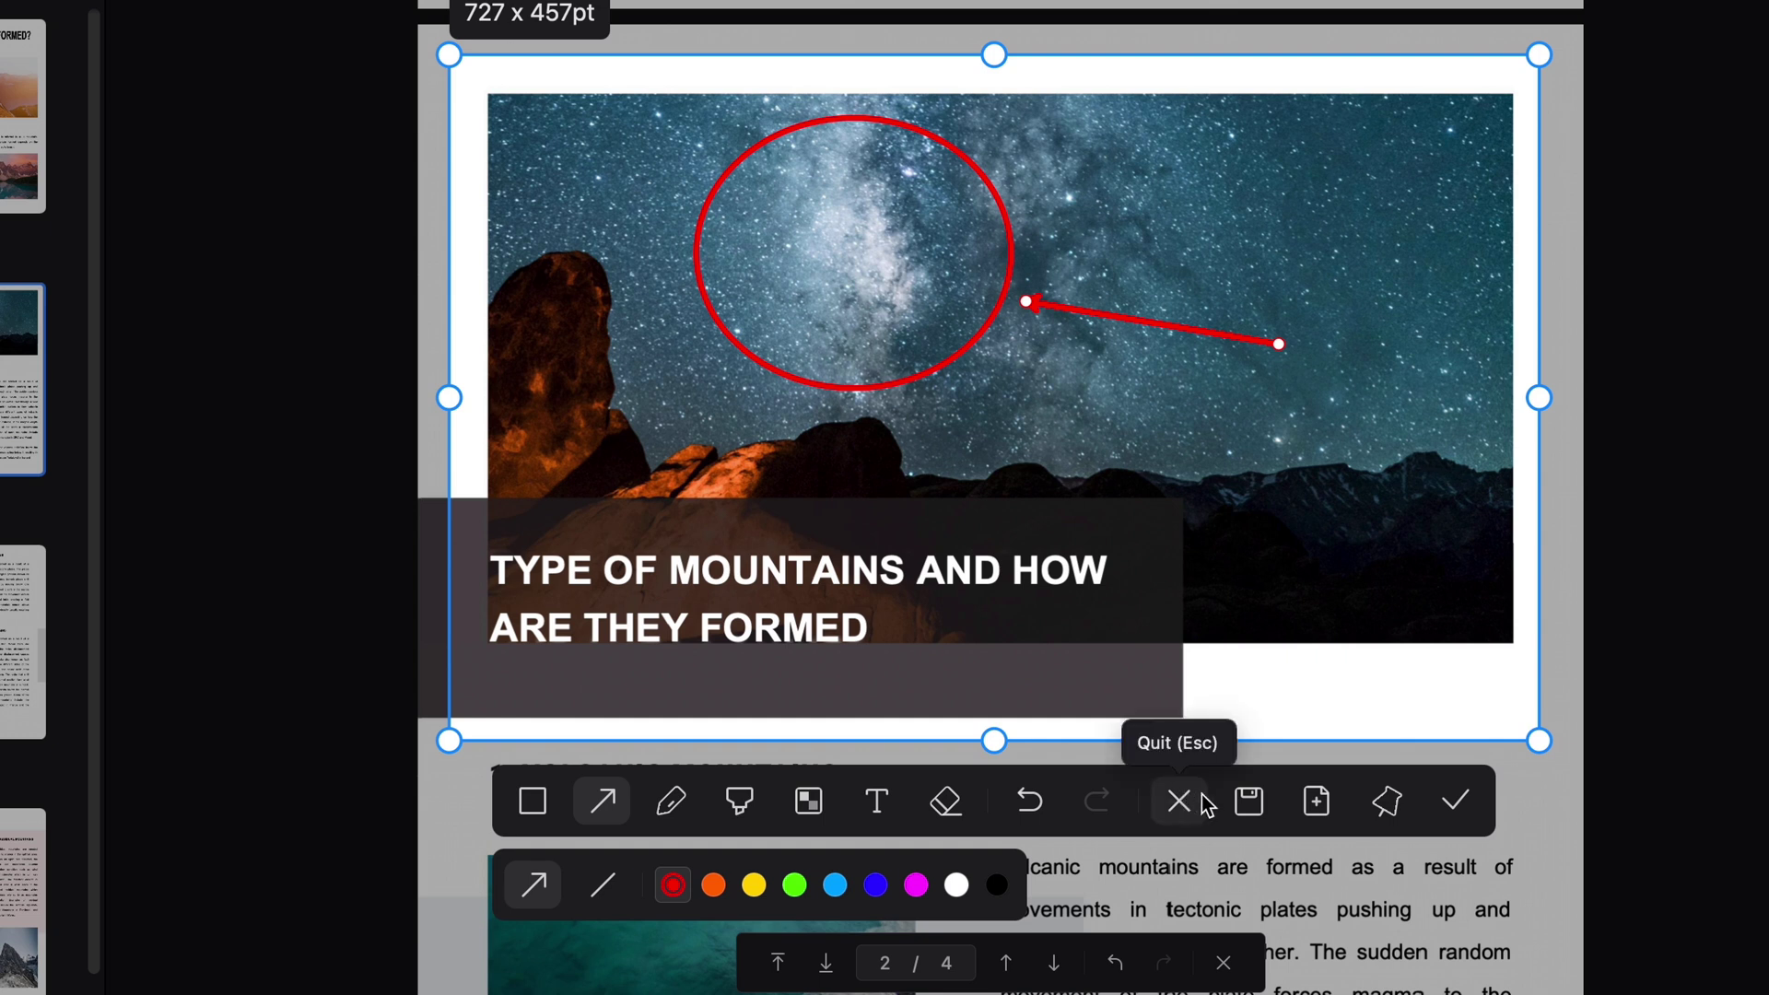
{"action": "left_click", "coordinate": [1314, 803]}
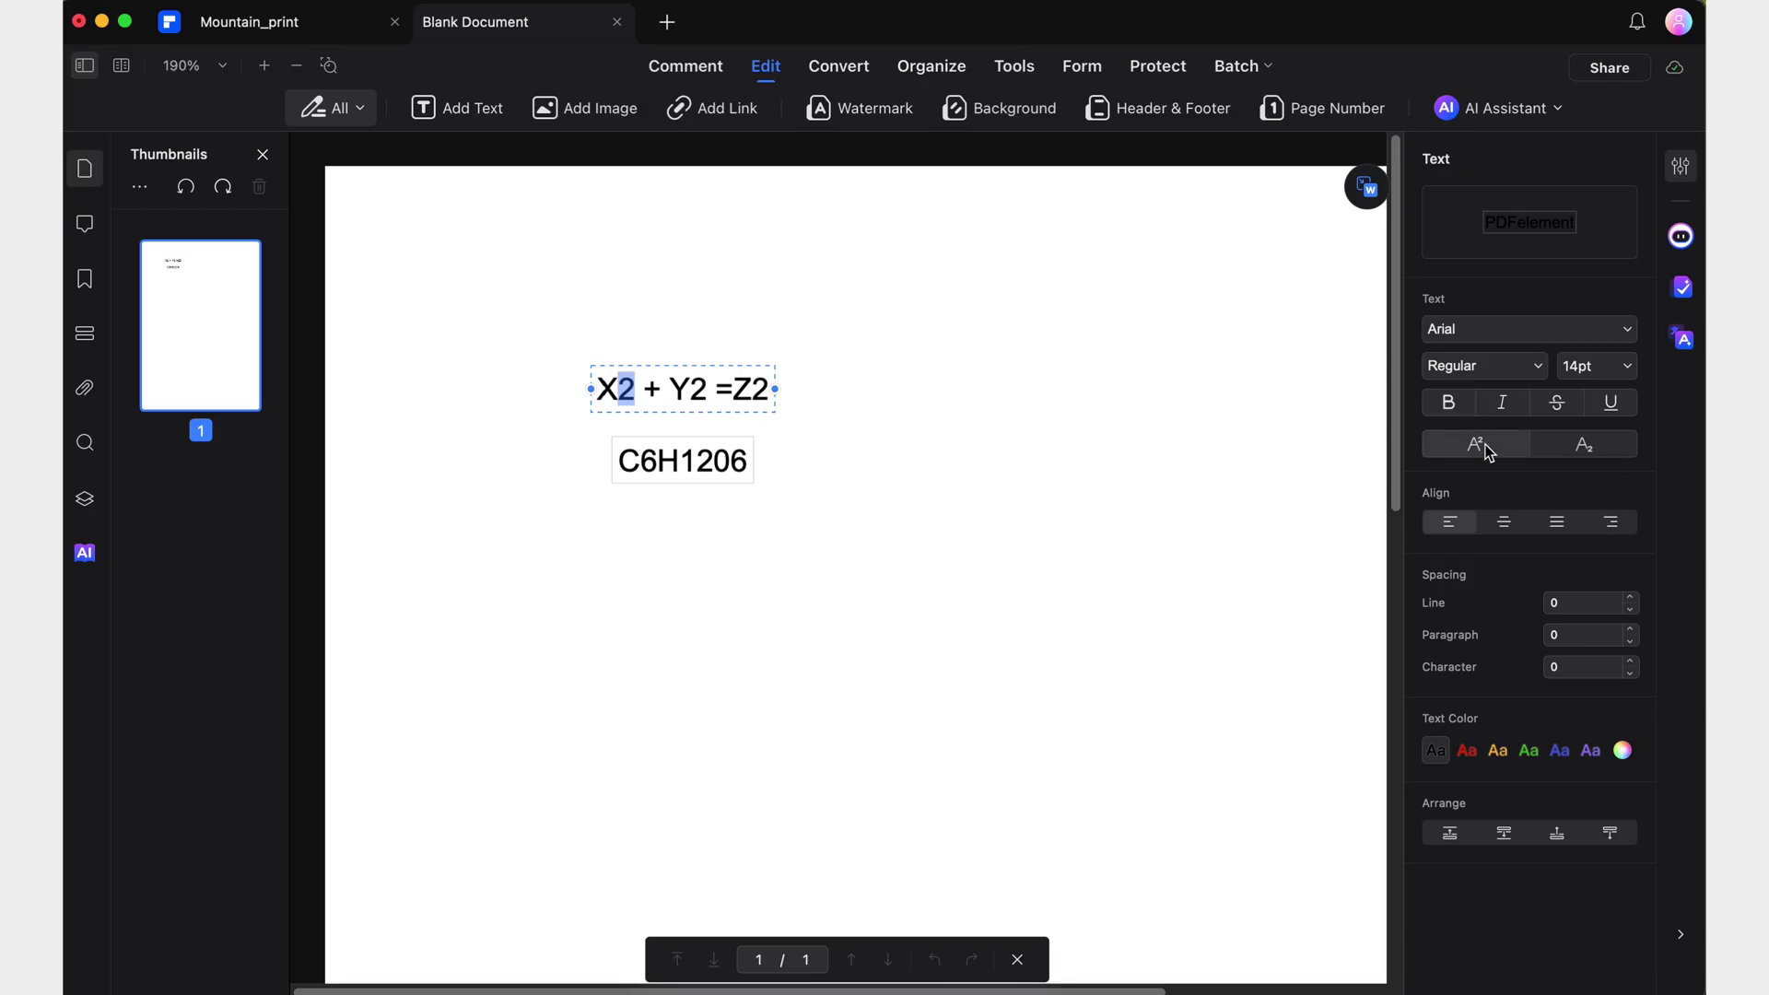
Step: Make the 2s after X, Y and Z superscript in X2 + Y2 =Z2
{"action": "left_click", "coordinate": [1487, 447]}
{"action": "left_click", "coordinate": [661, 391]}
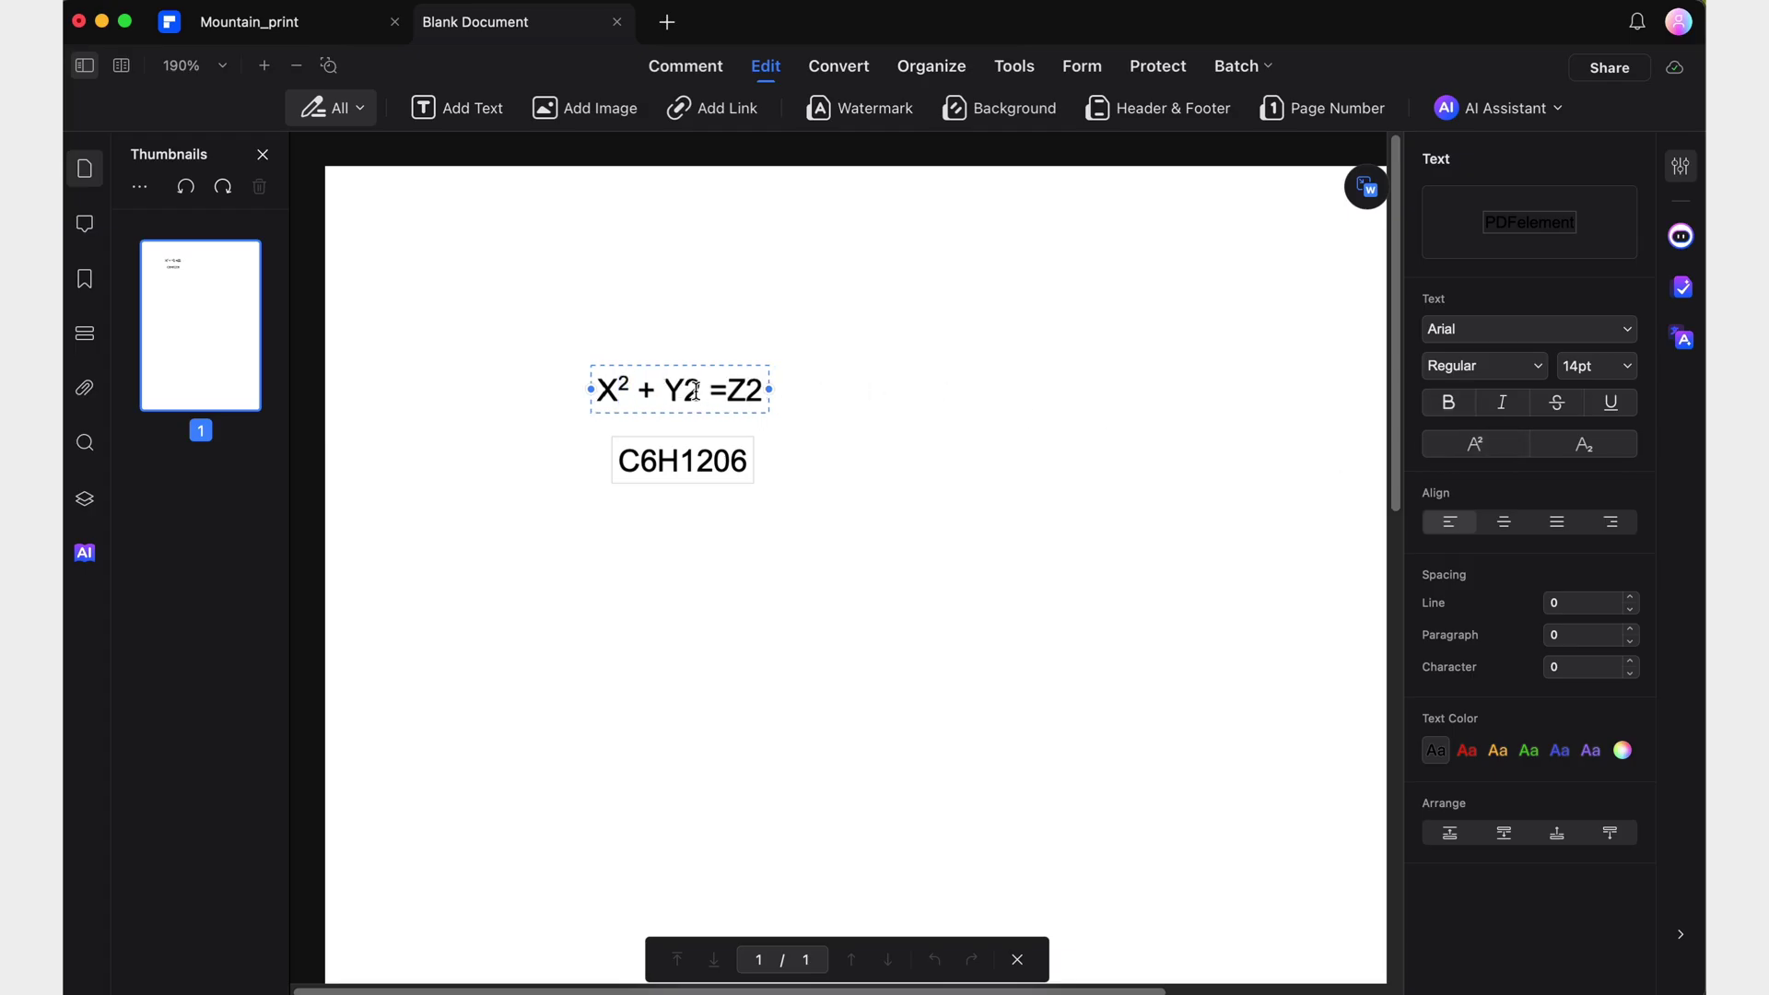
{"action": "left_click", "coordinate": [1476, 440]}
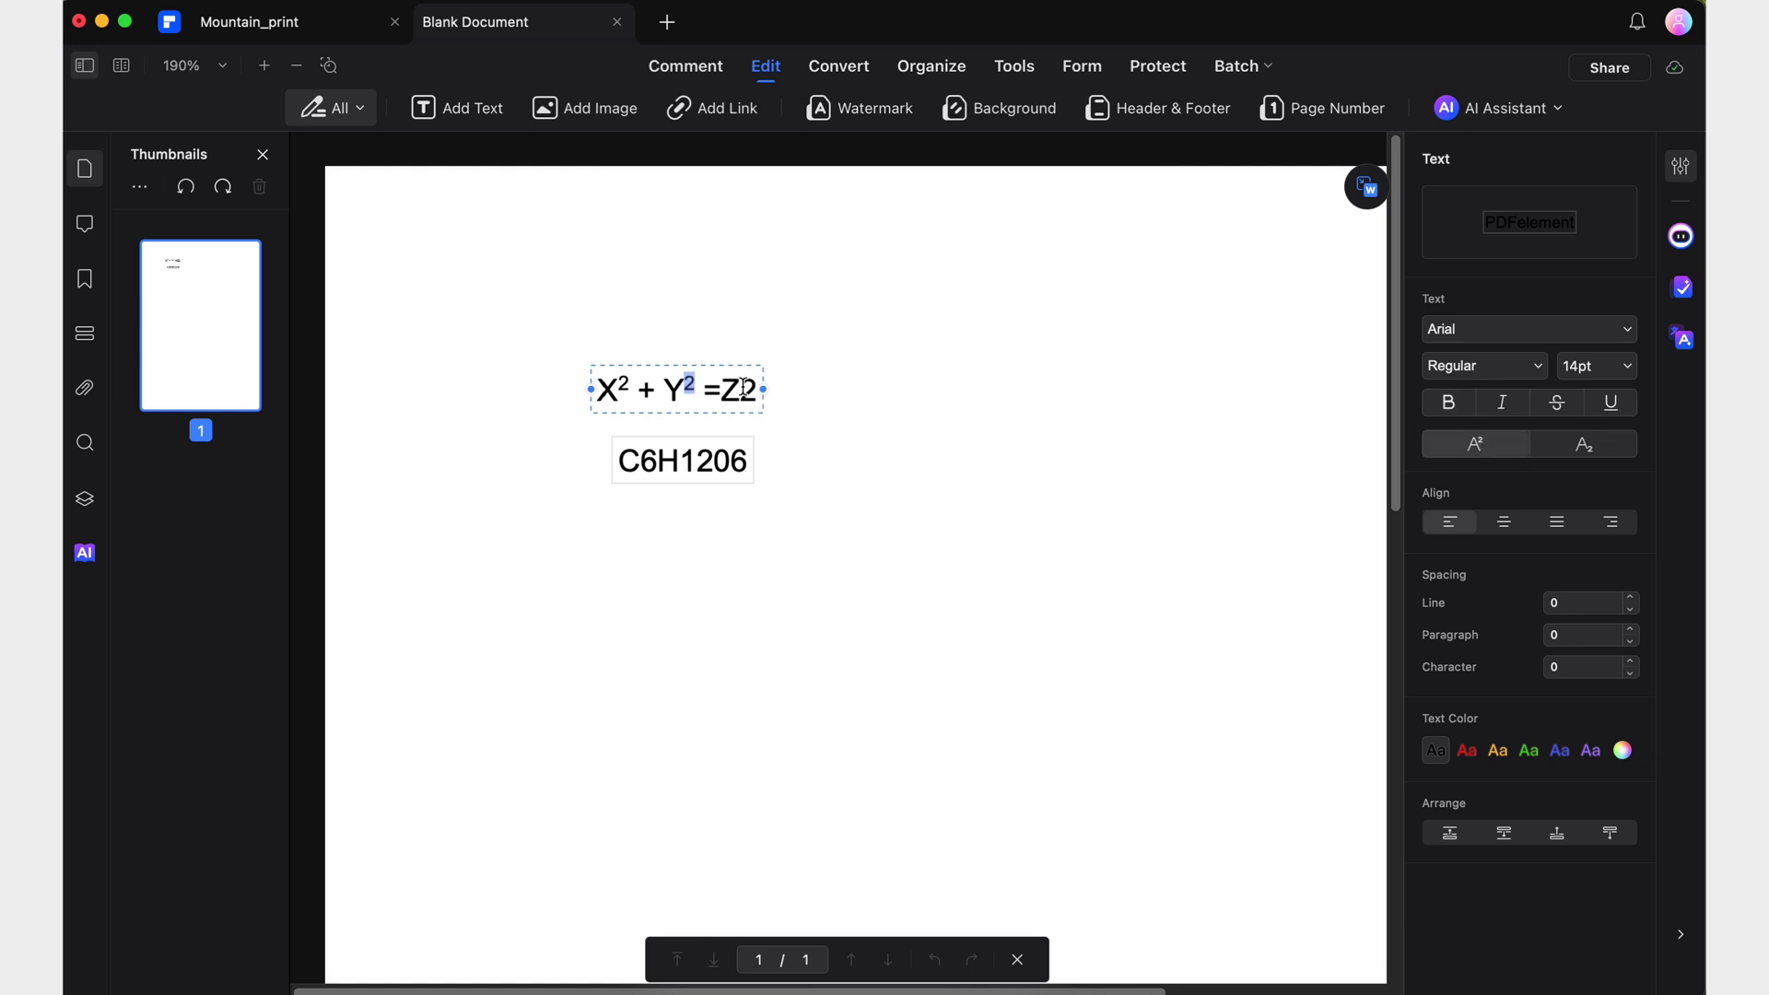
{"action": "left_click", "coordinate": [745, 391]}
{"action": "left_click", "coordinate": [1473, 446]}
Step: Subscript the 6, 12 and final 6 in C6H1206
{"action": "left_click", "coordinate": [639, 461]}
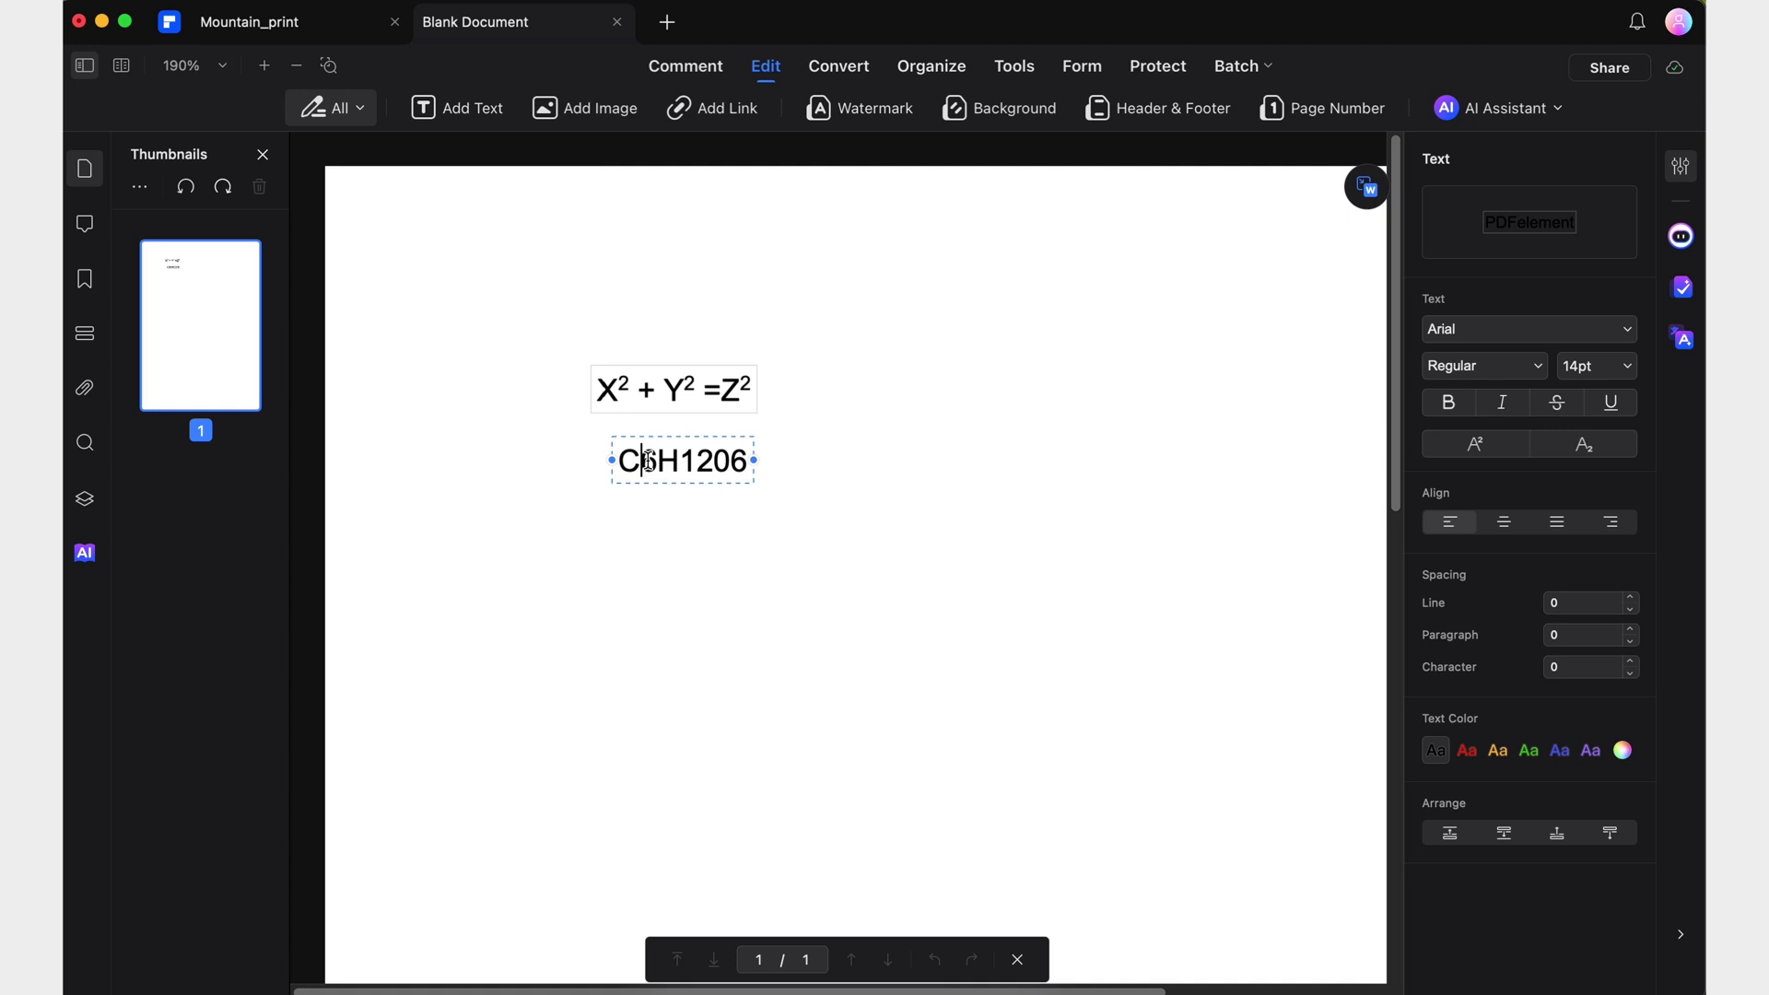
{"action": "left_click", "coordinate": [1584, 444]}
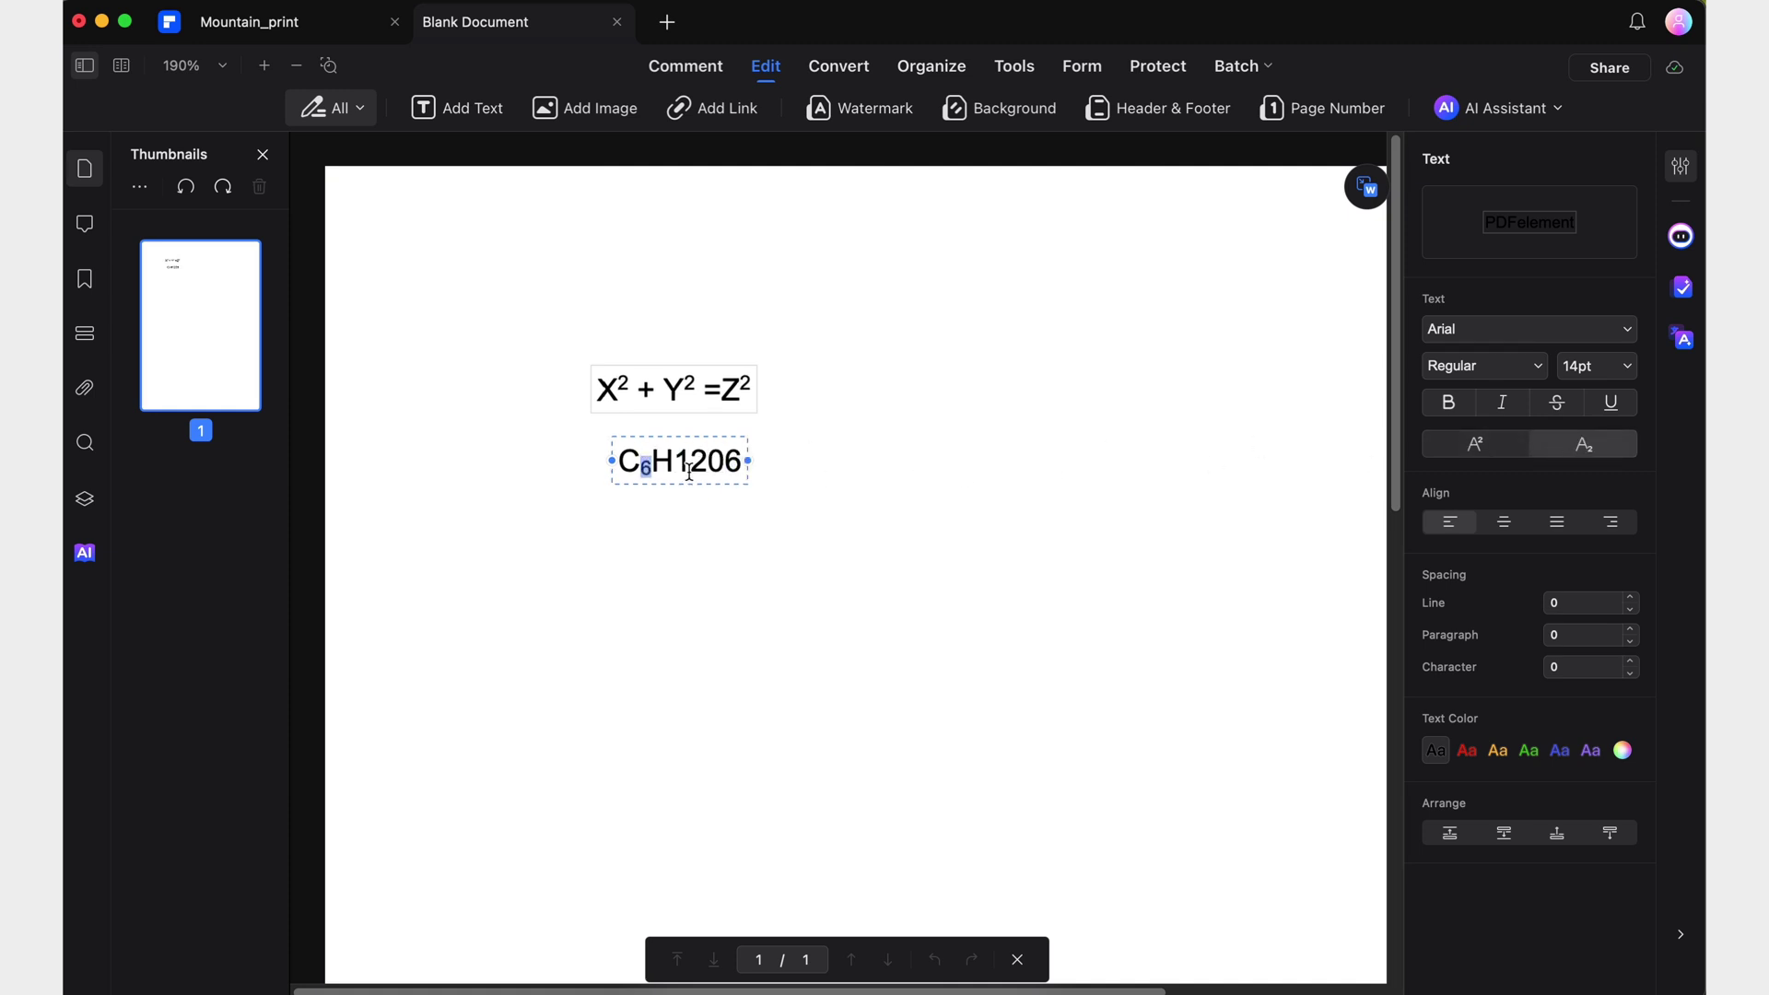
{"action": "left_click_drag", "start_coordinate": [708, 461], "coordinate": [684, 461]}
{"action": "left_click", "coordinate": [1584, 444]}
{"action": "key", "text": "End"}
{"action": "key", "text": "shift+Left"}
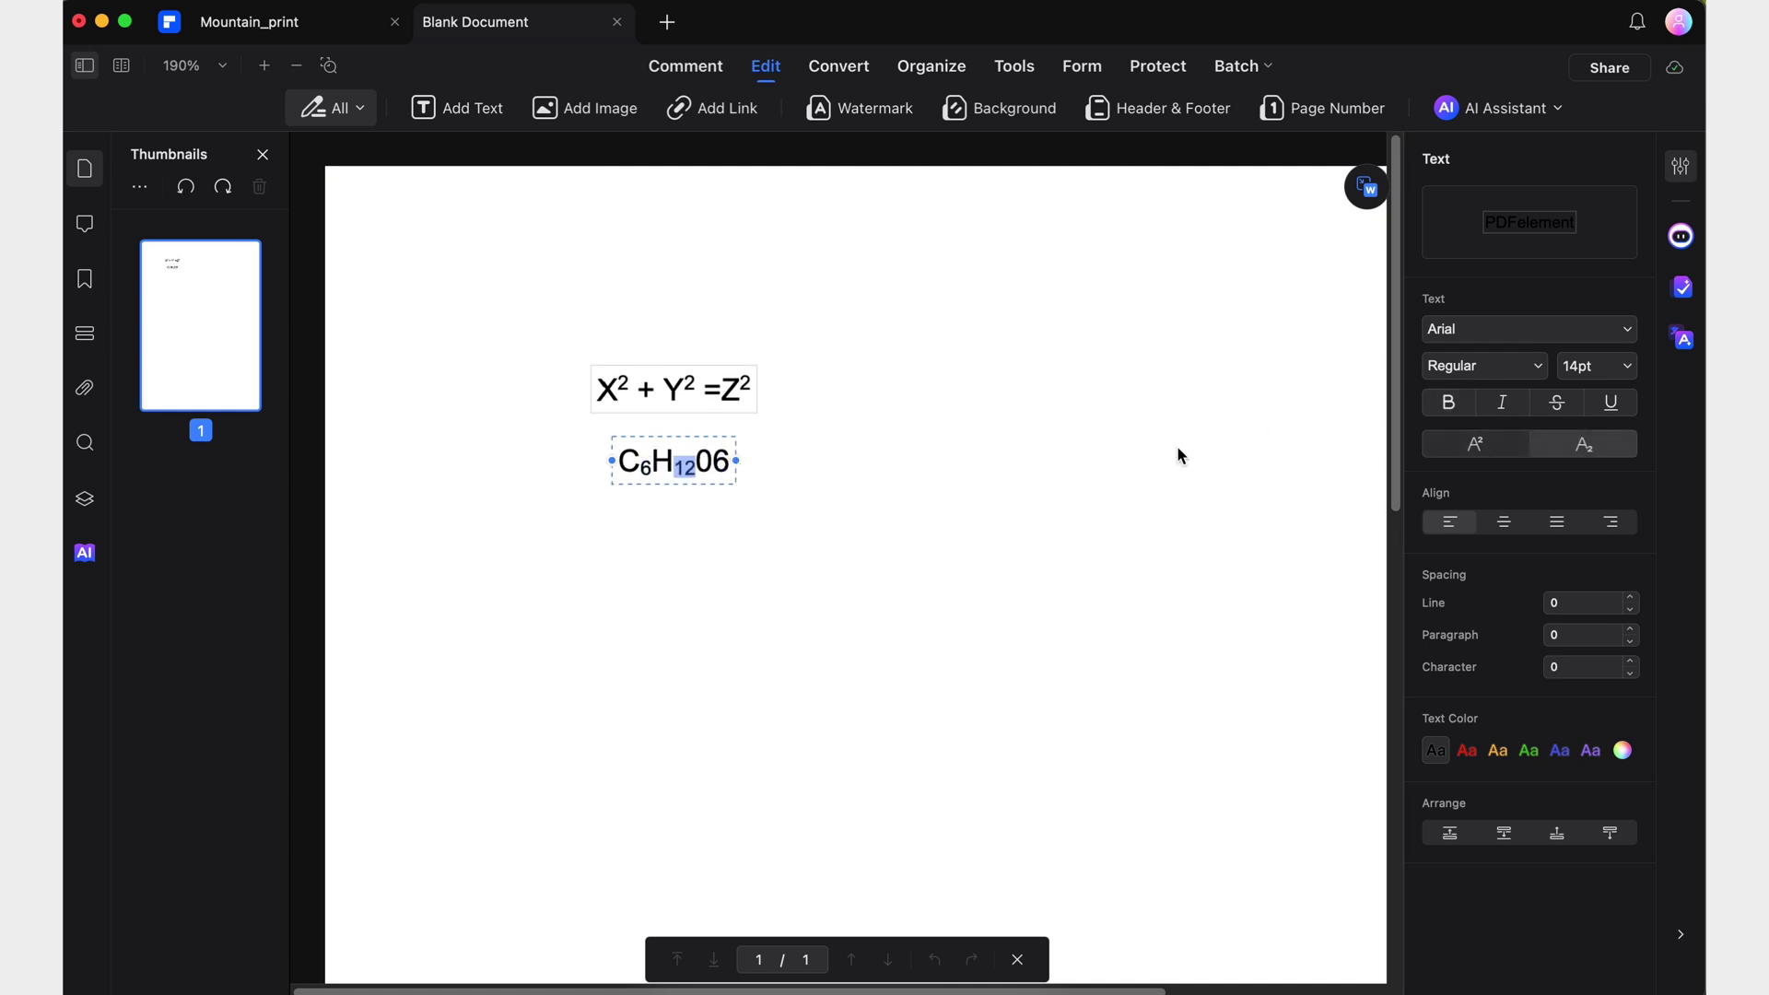
{"action": "left_click", "coordinate": [1584, 444]}
{"action": "left_click", "coordinate": [1297, 616]}
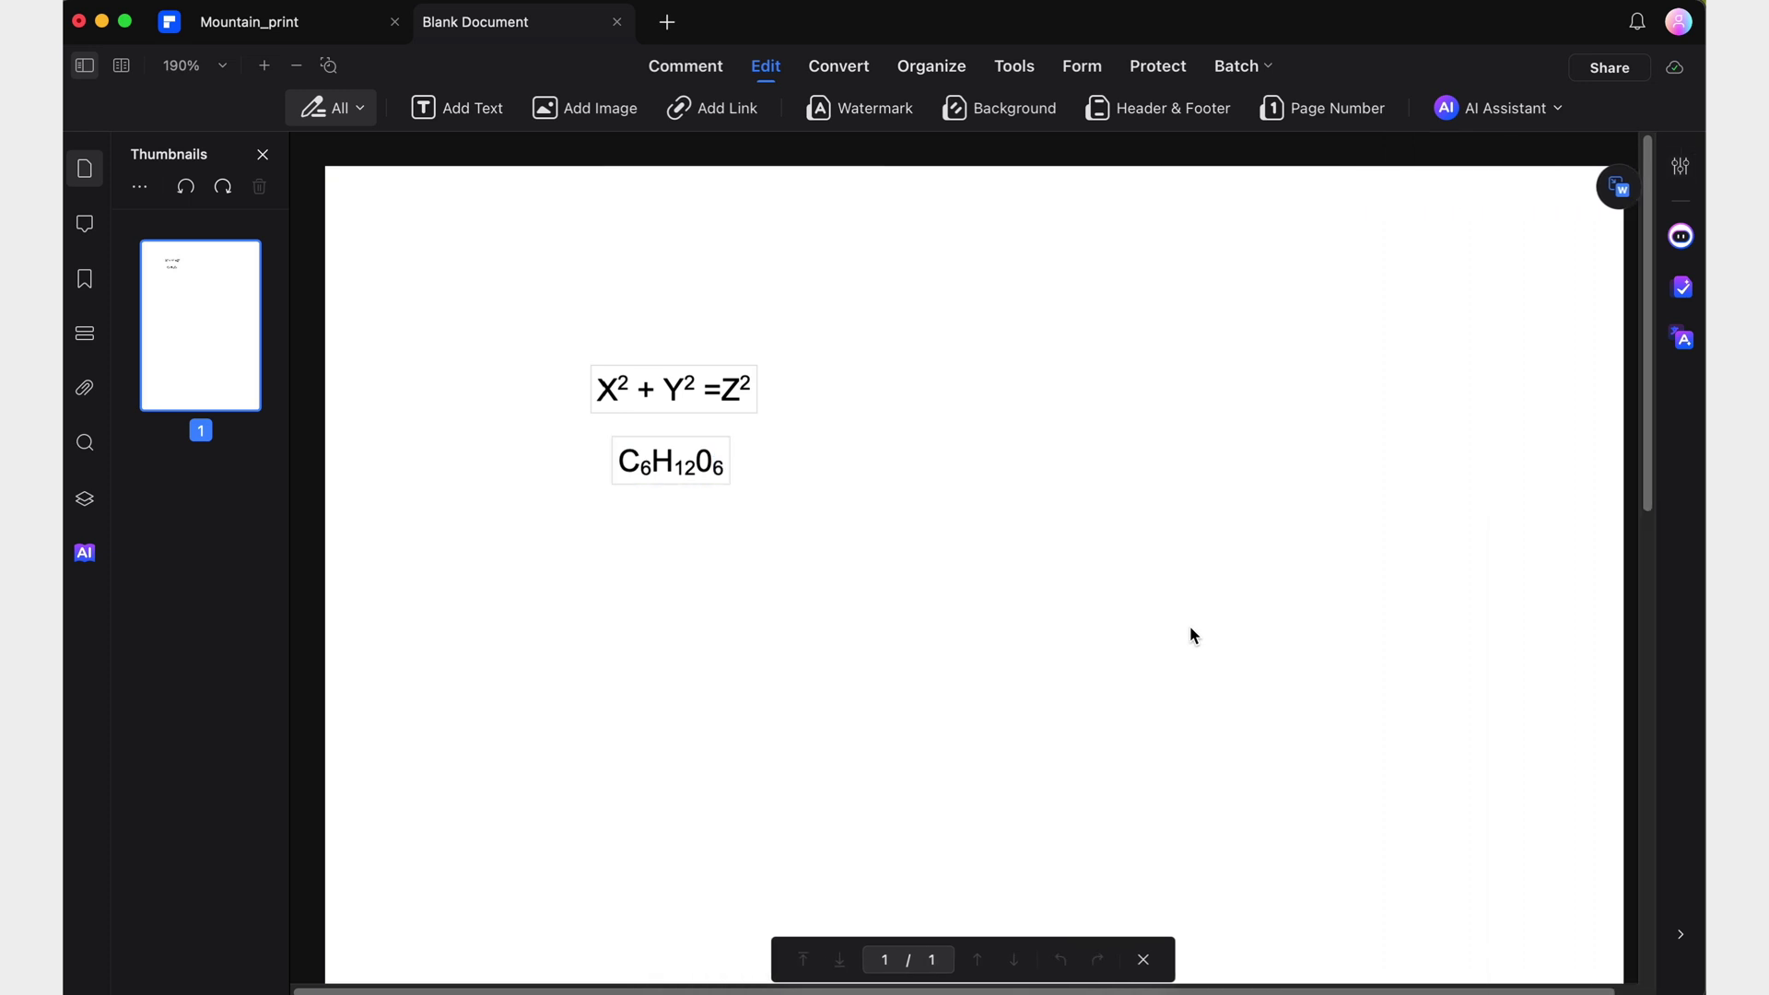
Step: Color the HOW ARE MOUNTAINS FORMED? heading green and bring it in front of the photo
{"action": "left_click_drag", "start_coordinate": [131, 184], "coordinate": [1137, 158]}
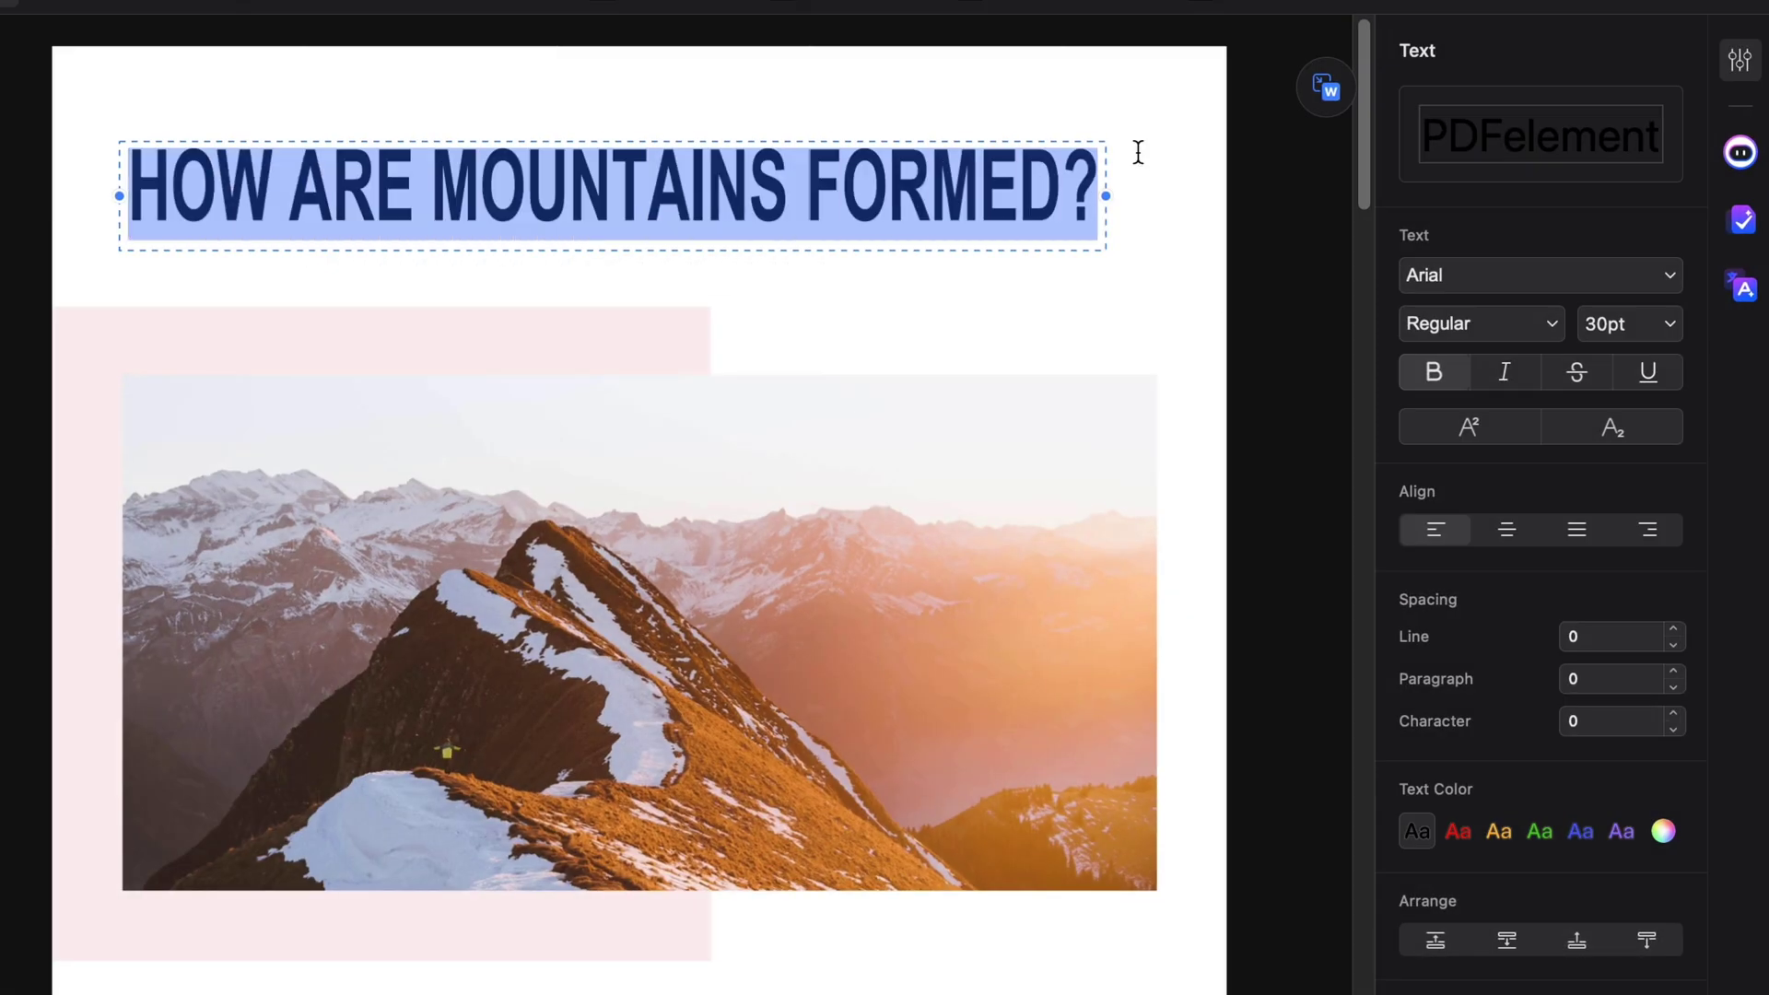
{"action": "left_click", "coordinate": [1186, 497]}
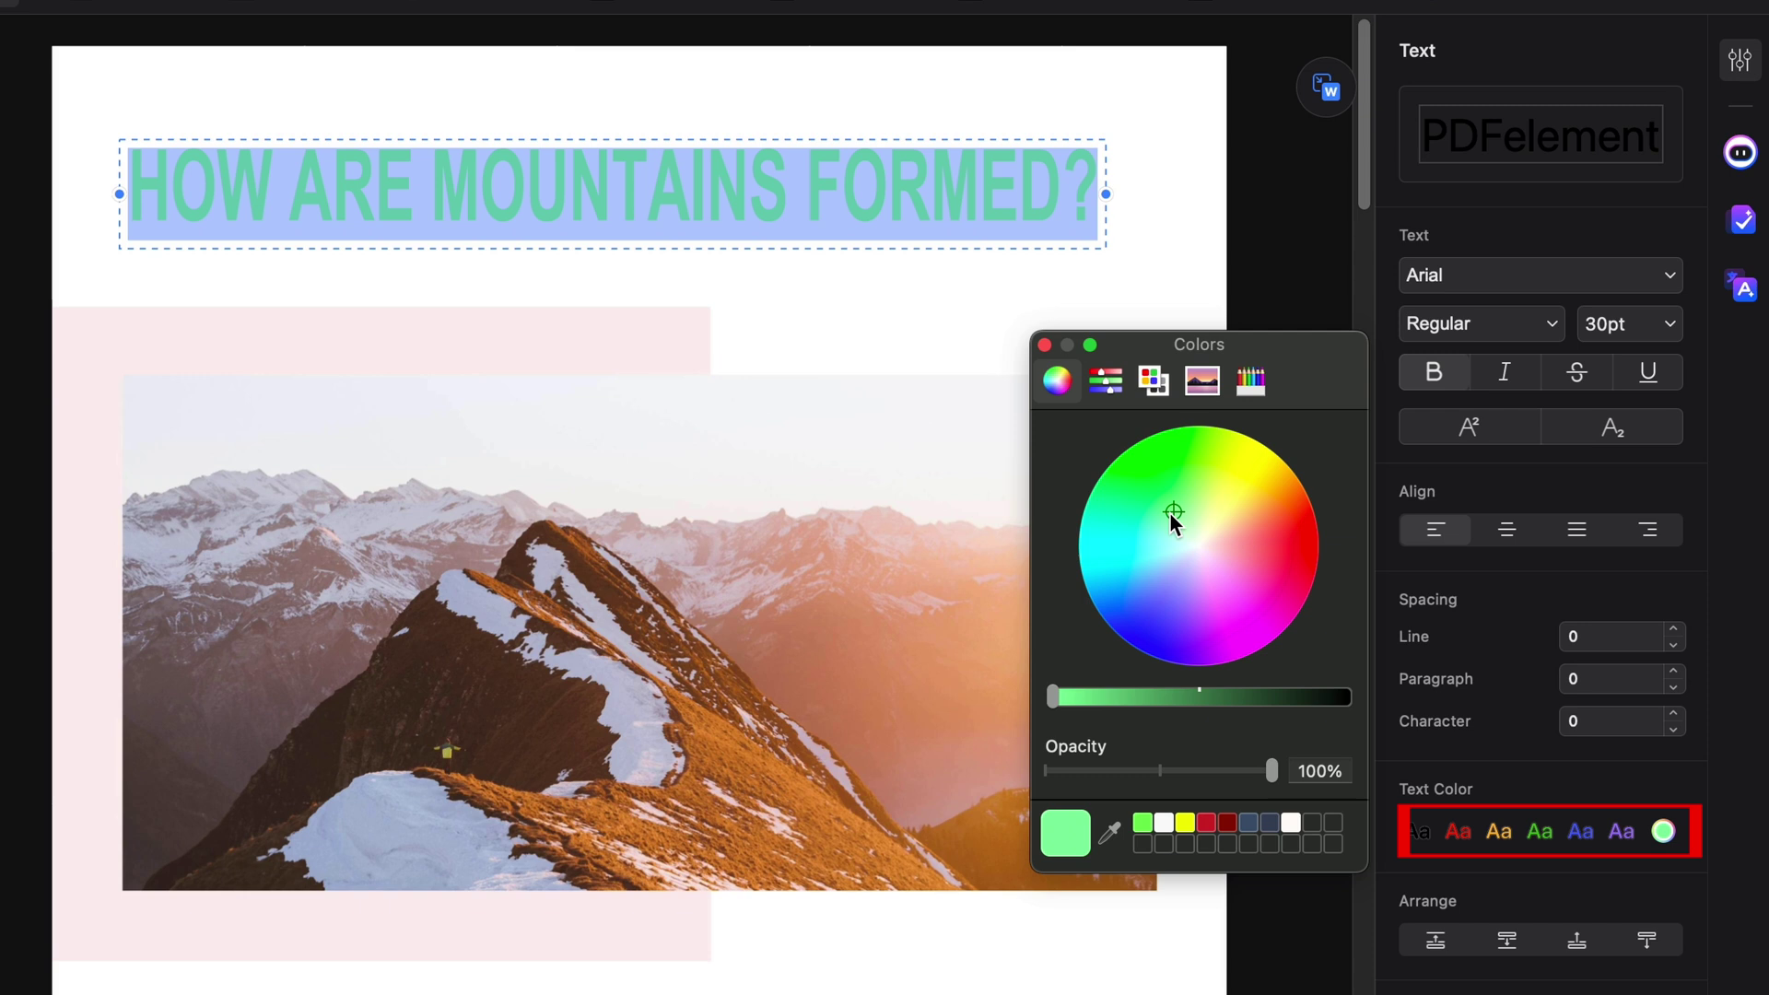
{"action": "left_click", "coordinate": [1044, 344]}
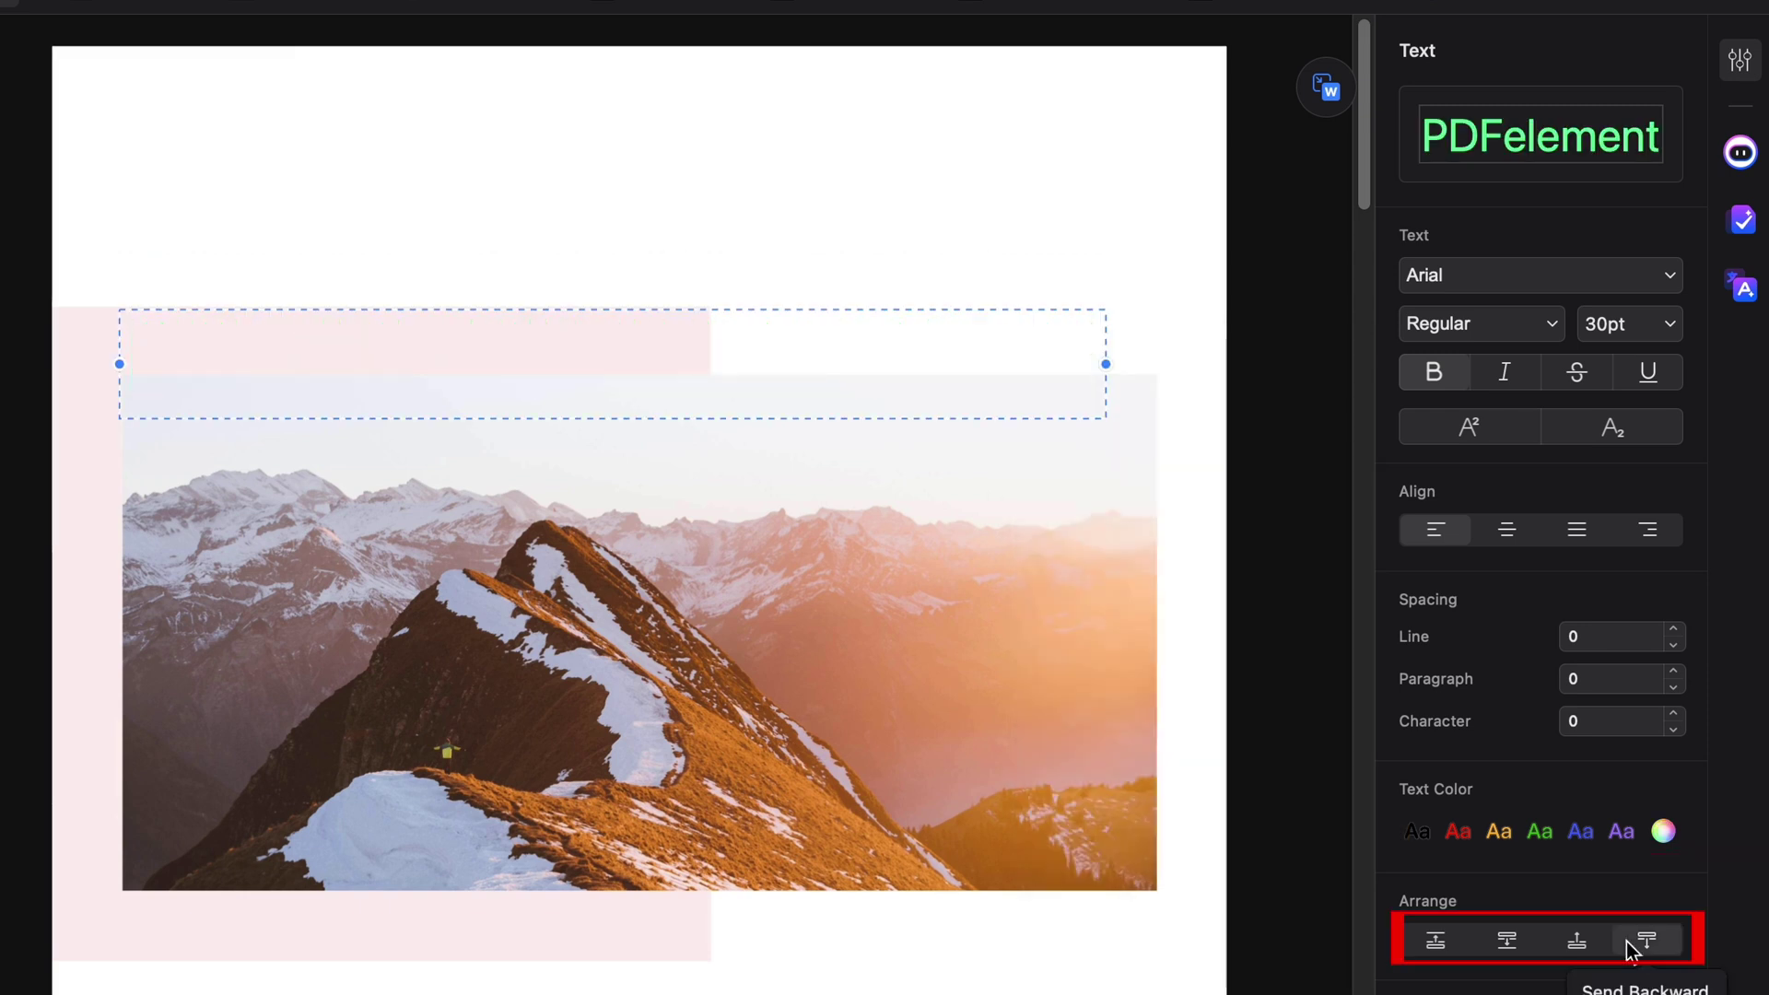
{"action": "left_click", "coordinate": [1603, 942]}
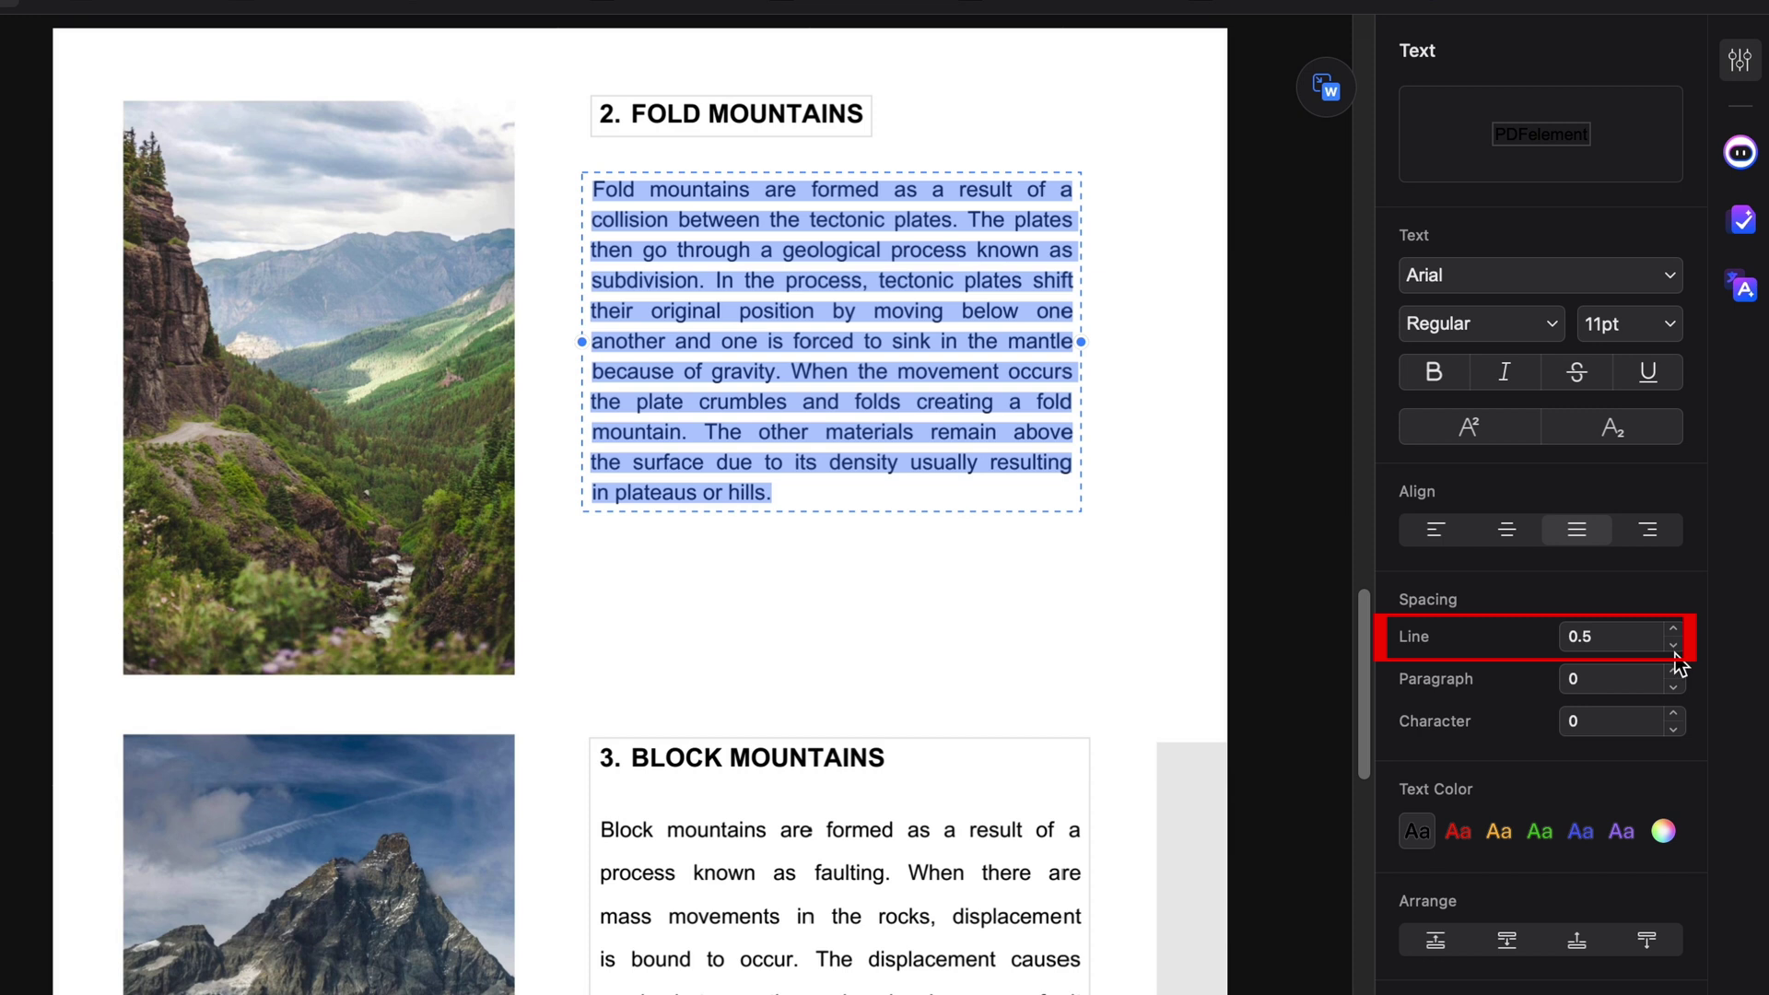
Step: Widen the Fold Mountains paragraph's character spacing to 2.5
{"action": "left_click", "coordinate": [1674, 715]}
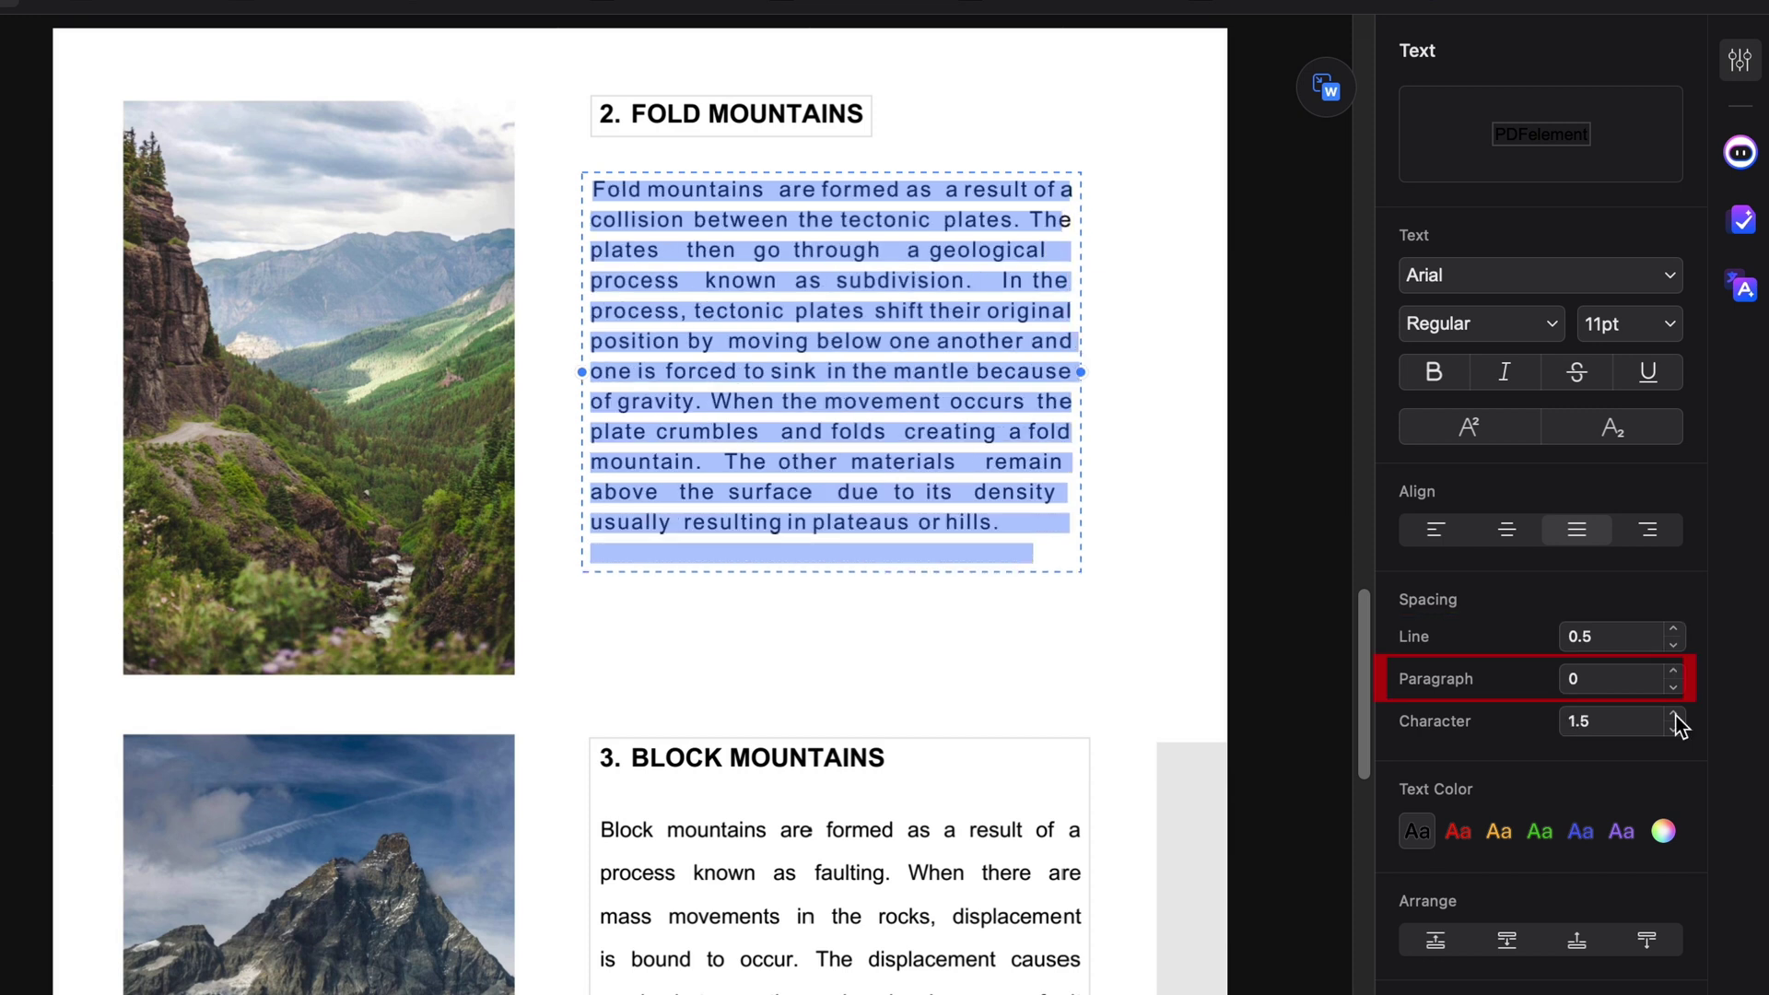
{"action": "left_click", "coordinate": [1674, 714]}
{"action": "left_click", "coordinate": [1674, 715]}
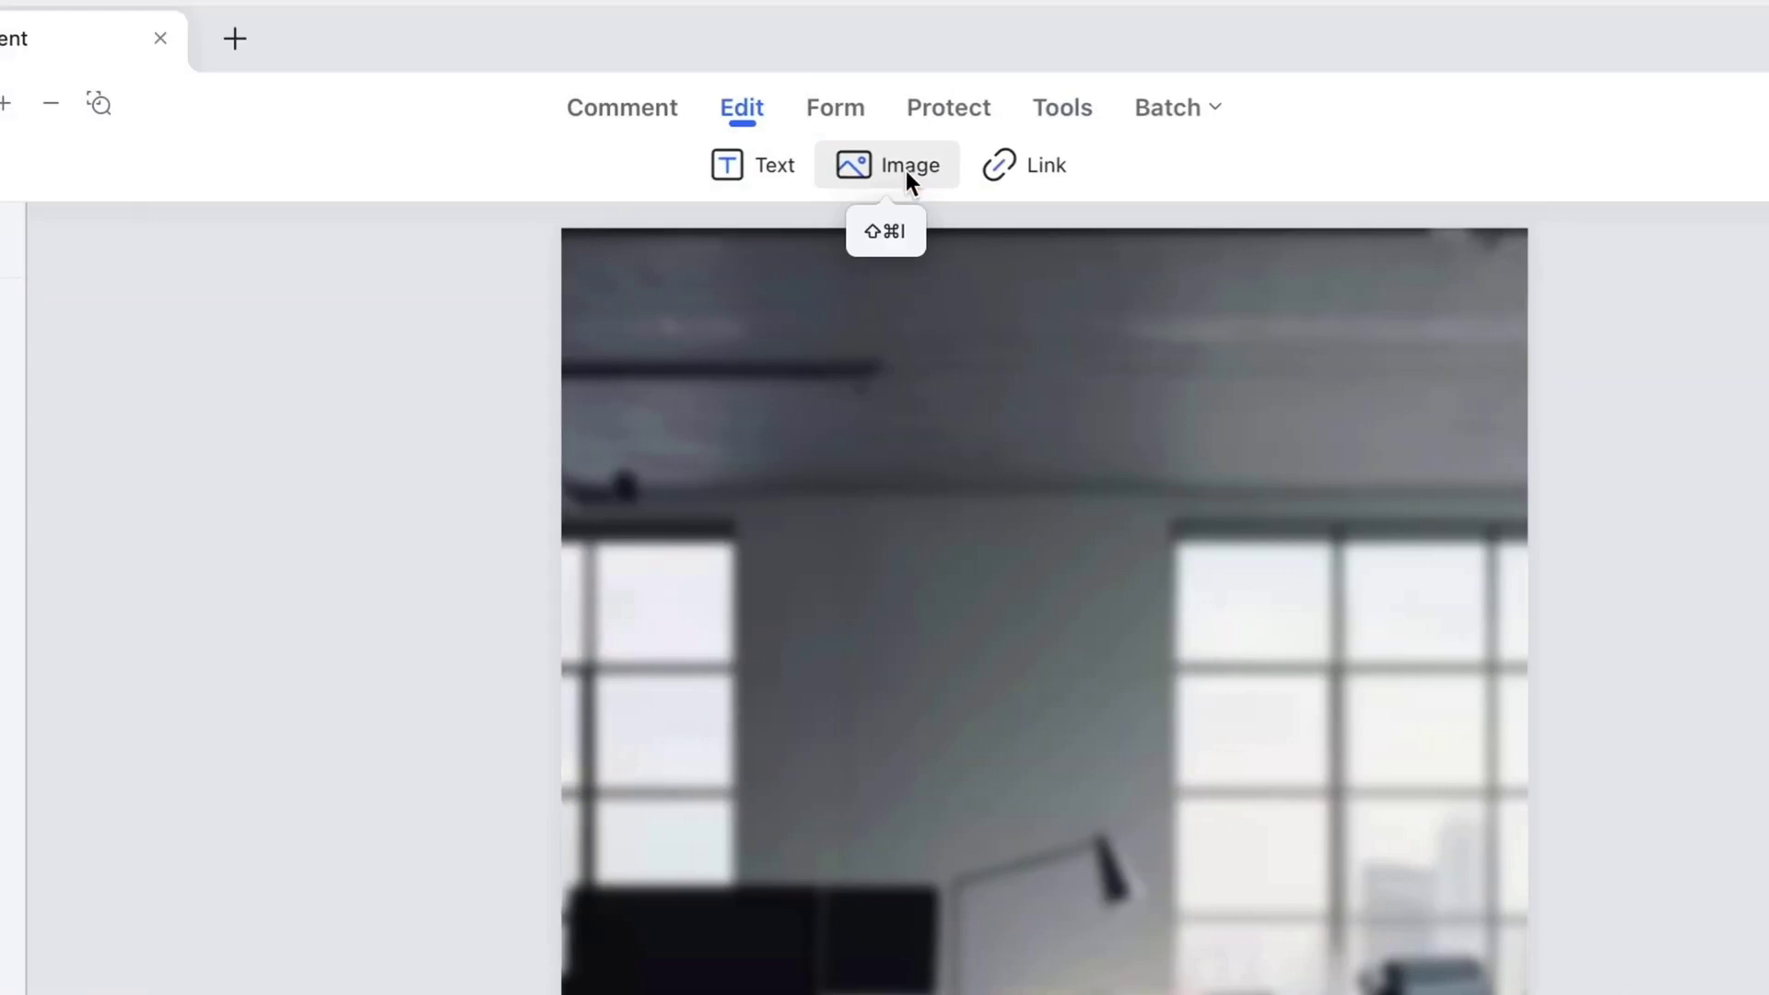
Step: Insert layersWrkr.png onto the page and start cropping it
{"action": "left_click", "coordinate": [904, 169]}
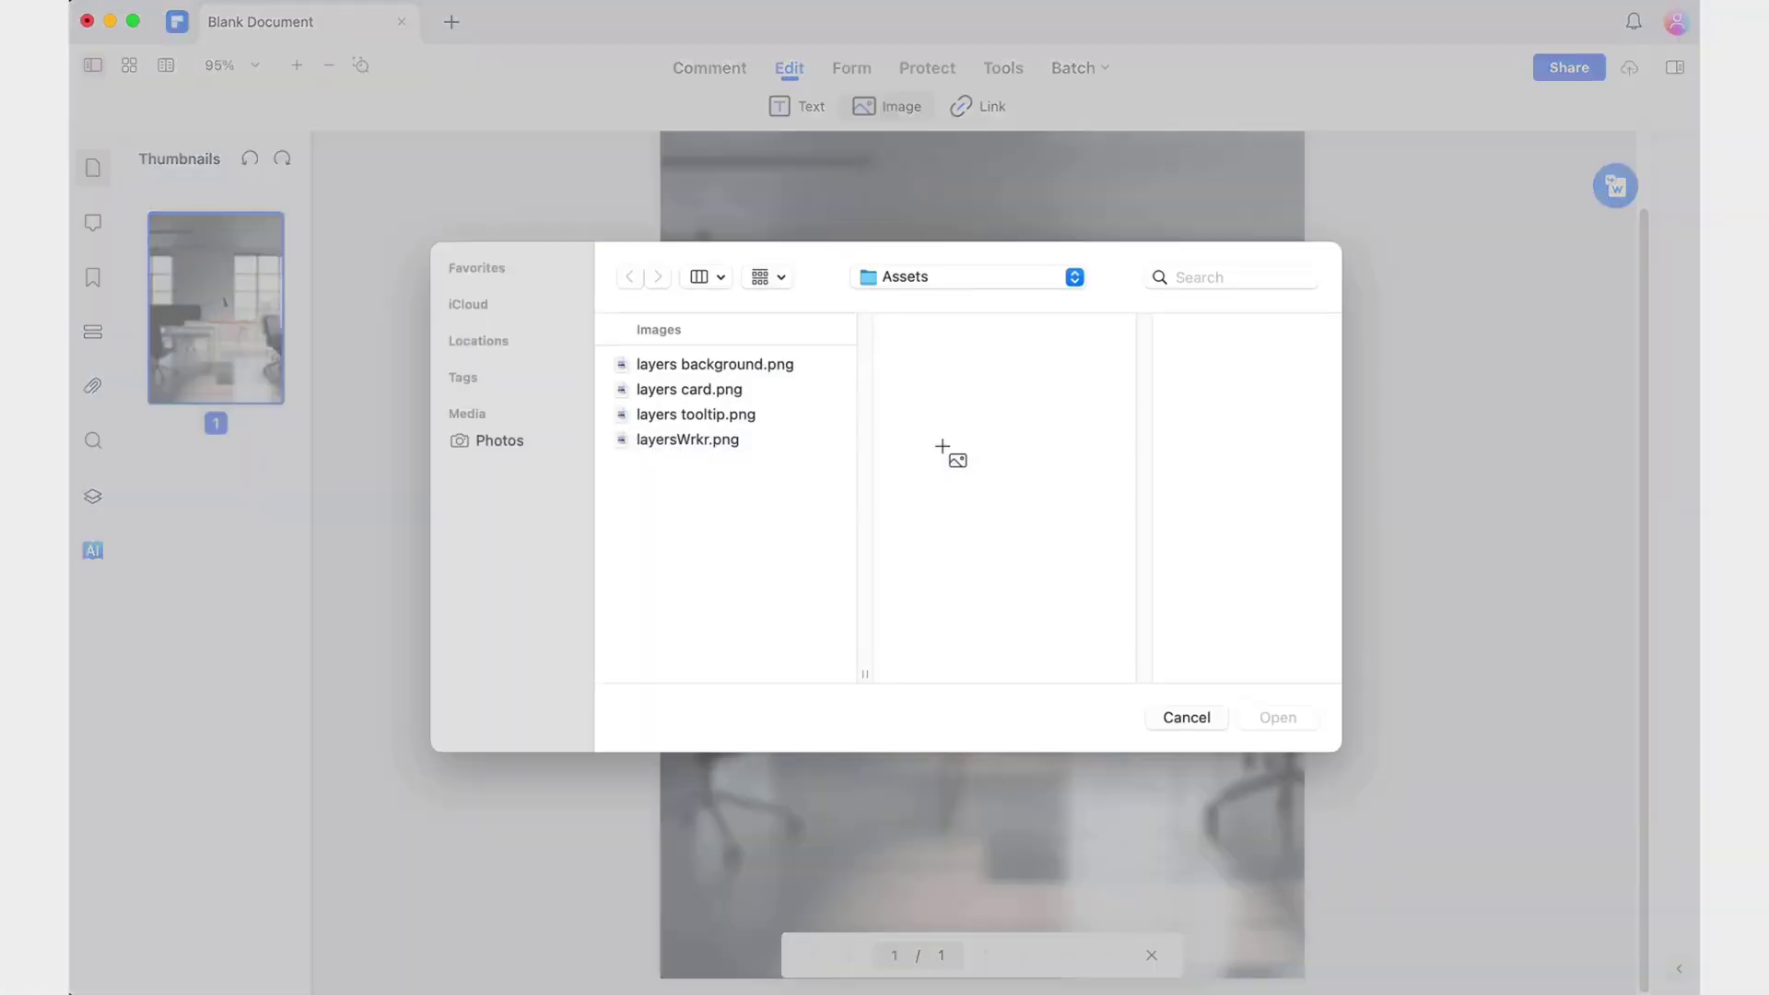
{"action": "left_click", "coordinate": [687, 438]}
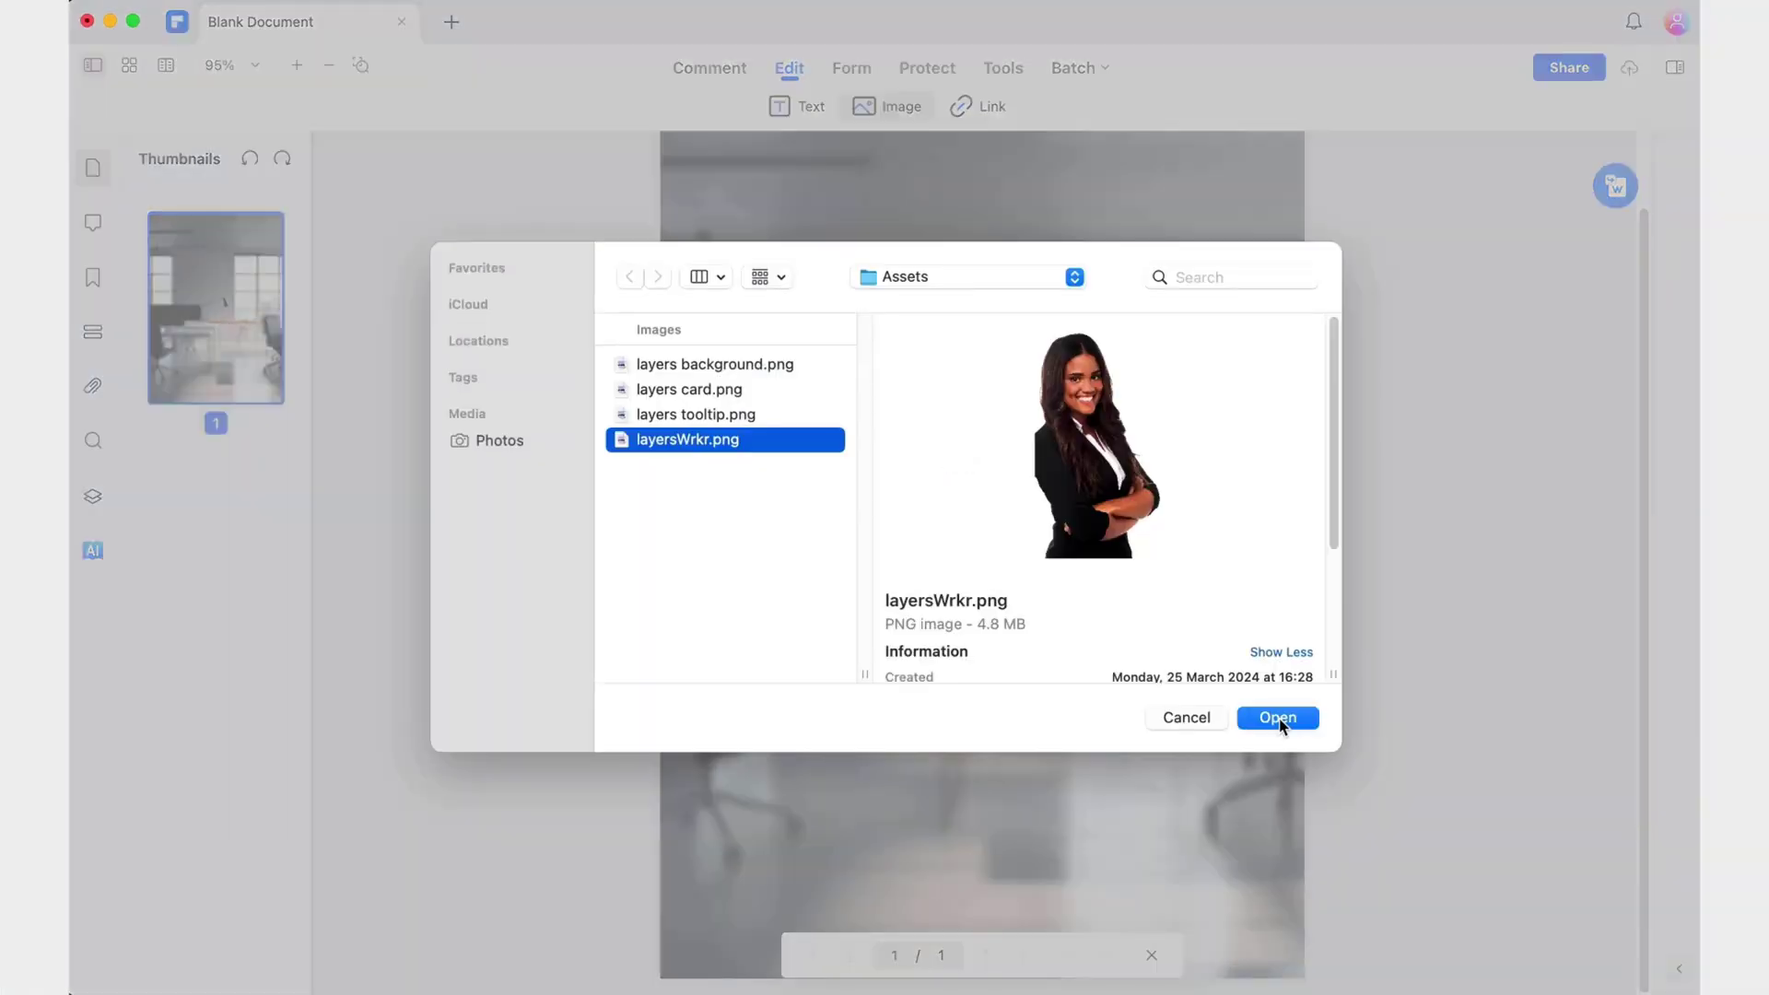
{"action": "left_click", "coordinate": [1279, 721]}
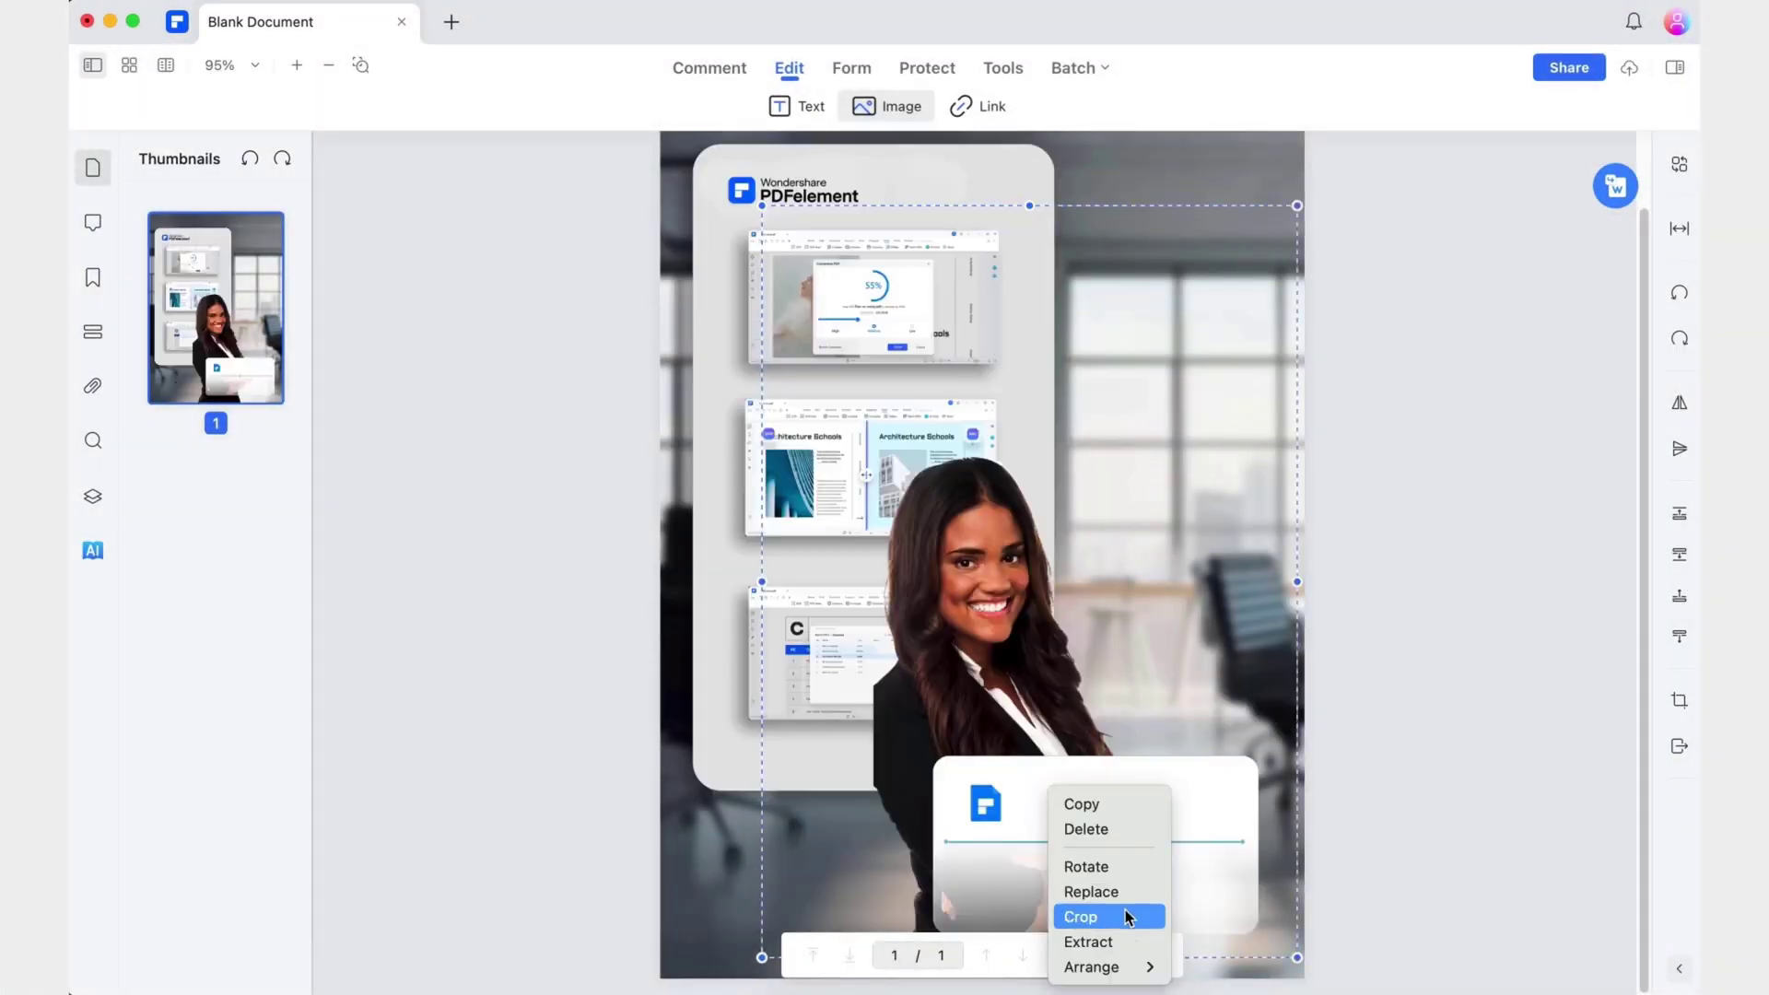
{"action": "left_click", "coordinate": [1128, 917]}
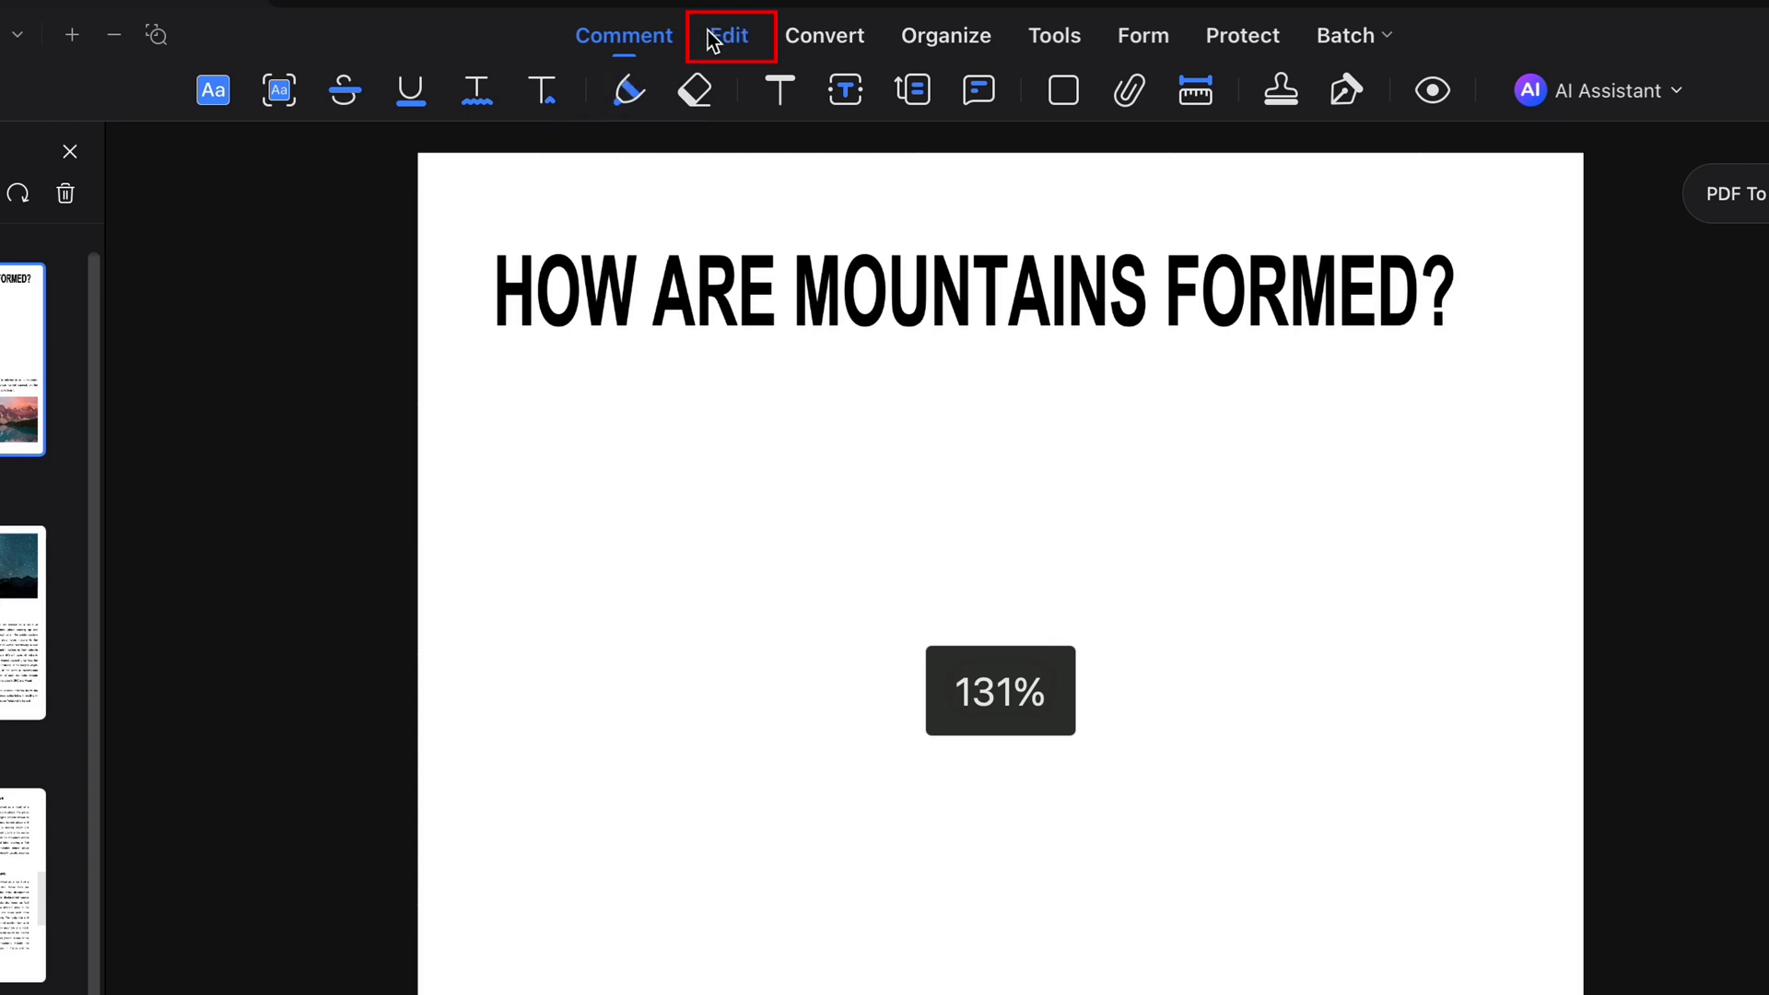
{"action": "left_click", "coordinate": [710, 33]}
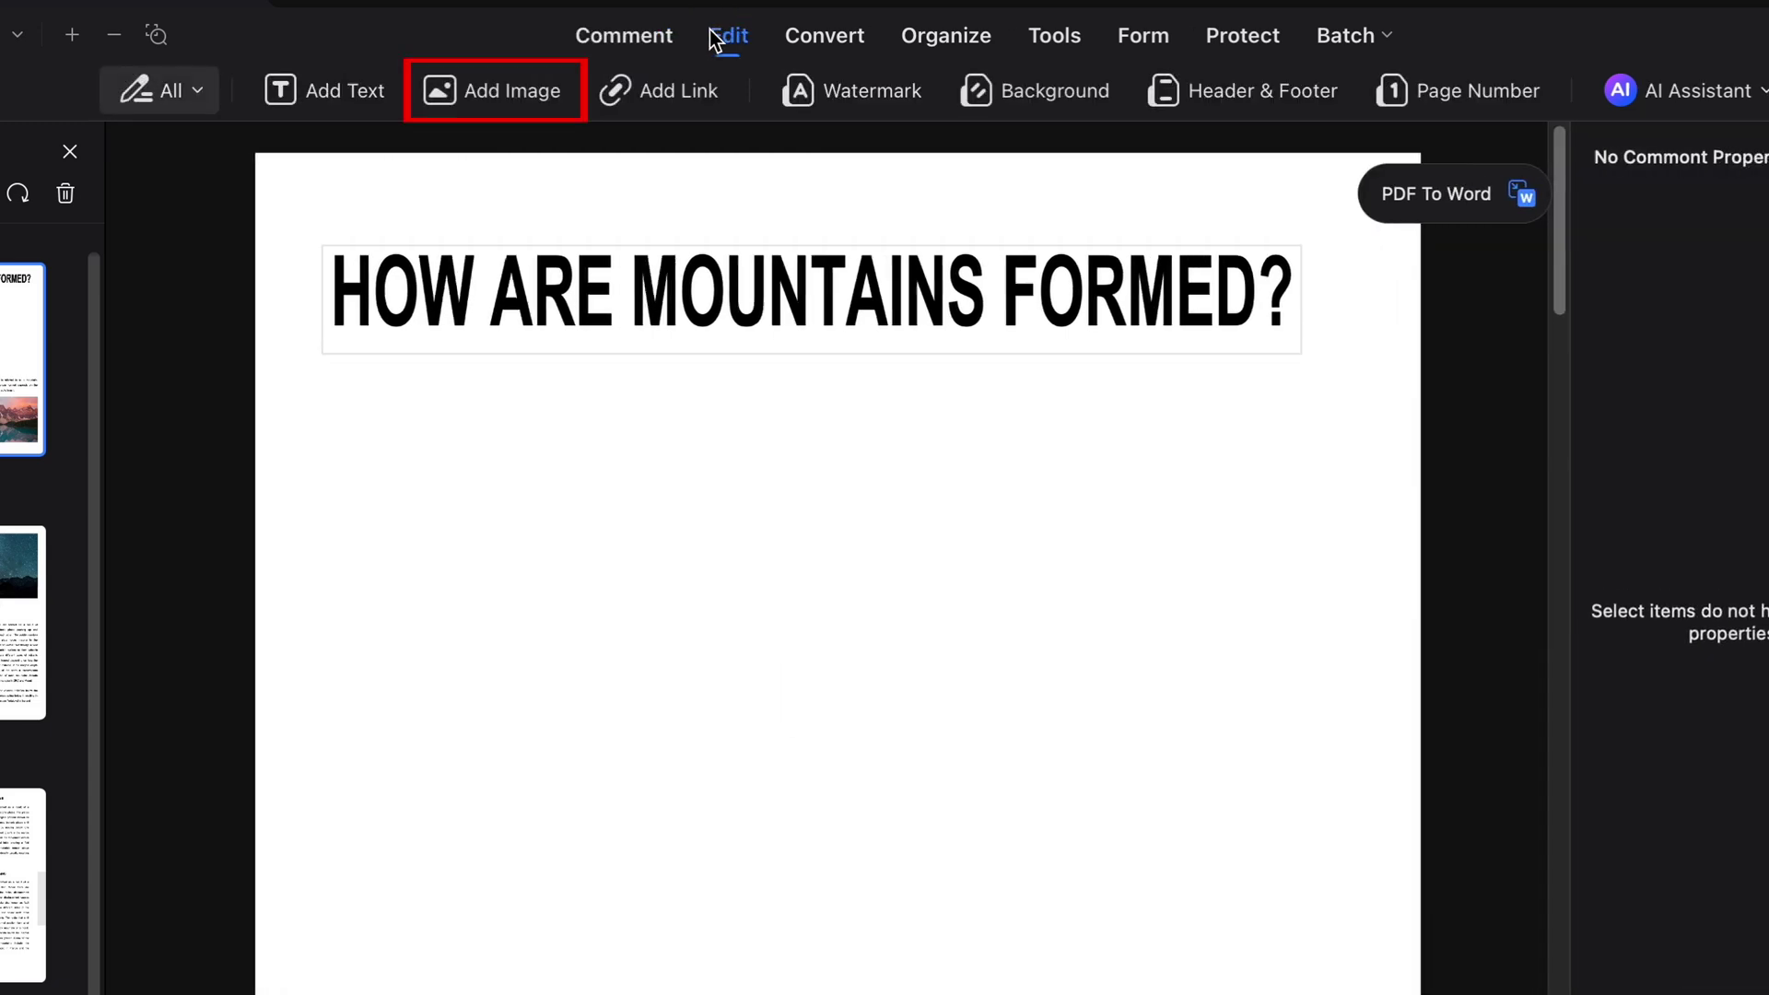
Step: Place Mountain.png below the heading and narrow it to 595.9 × 243.6
{"action": "left_click", "coordinate": [508, 79]}
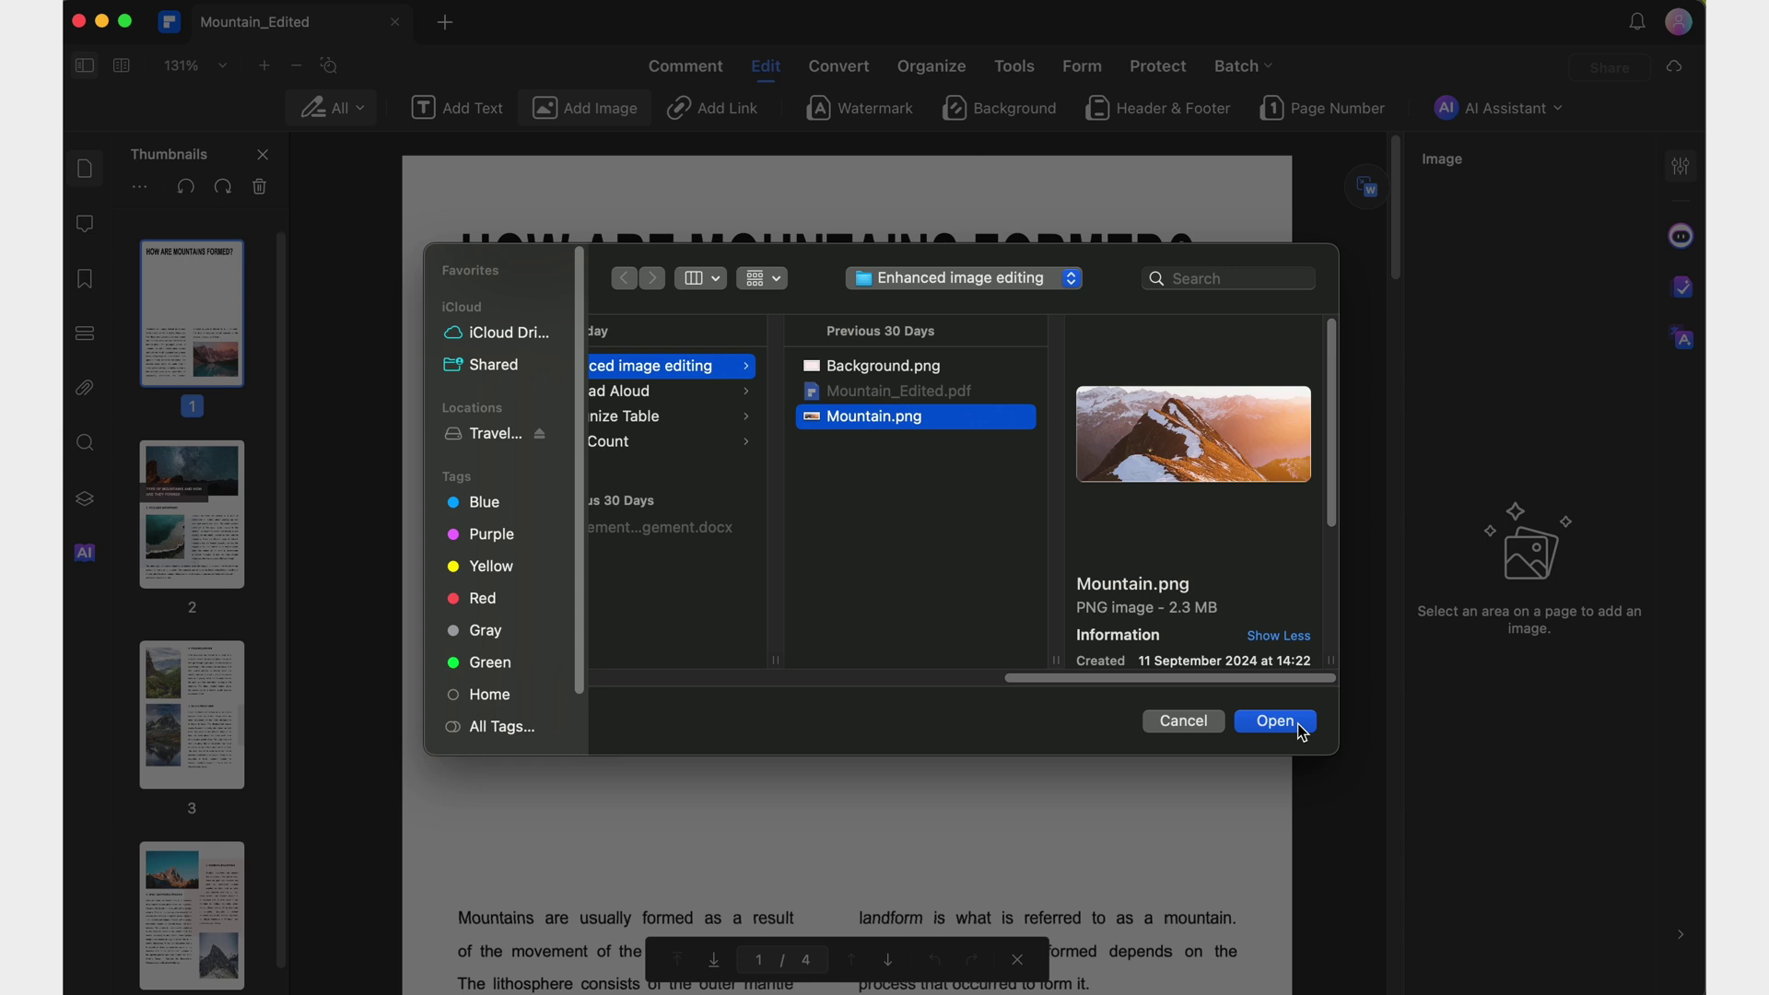
{"action": "left_click", "coordinate": [1299, 726]}
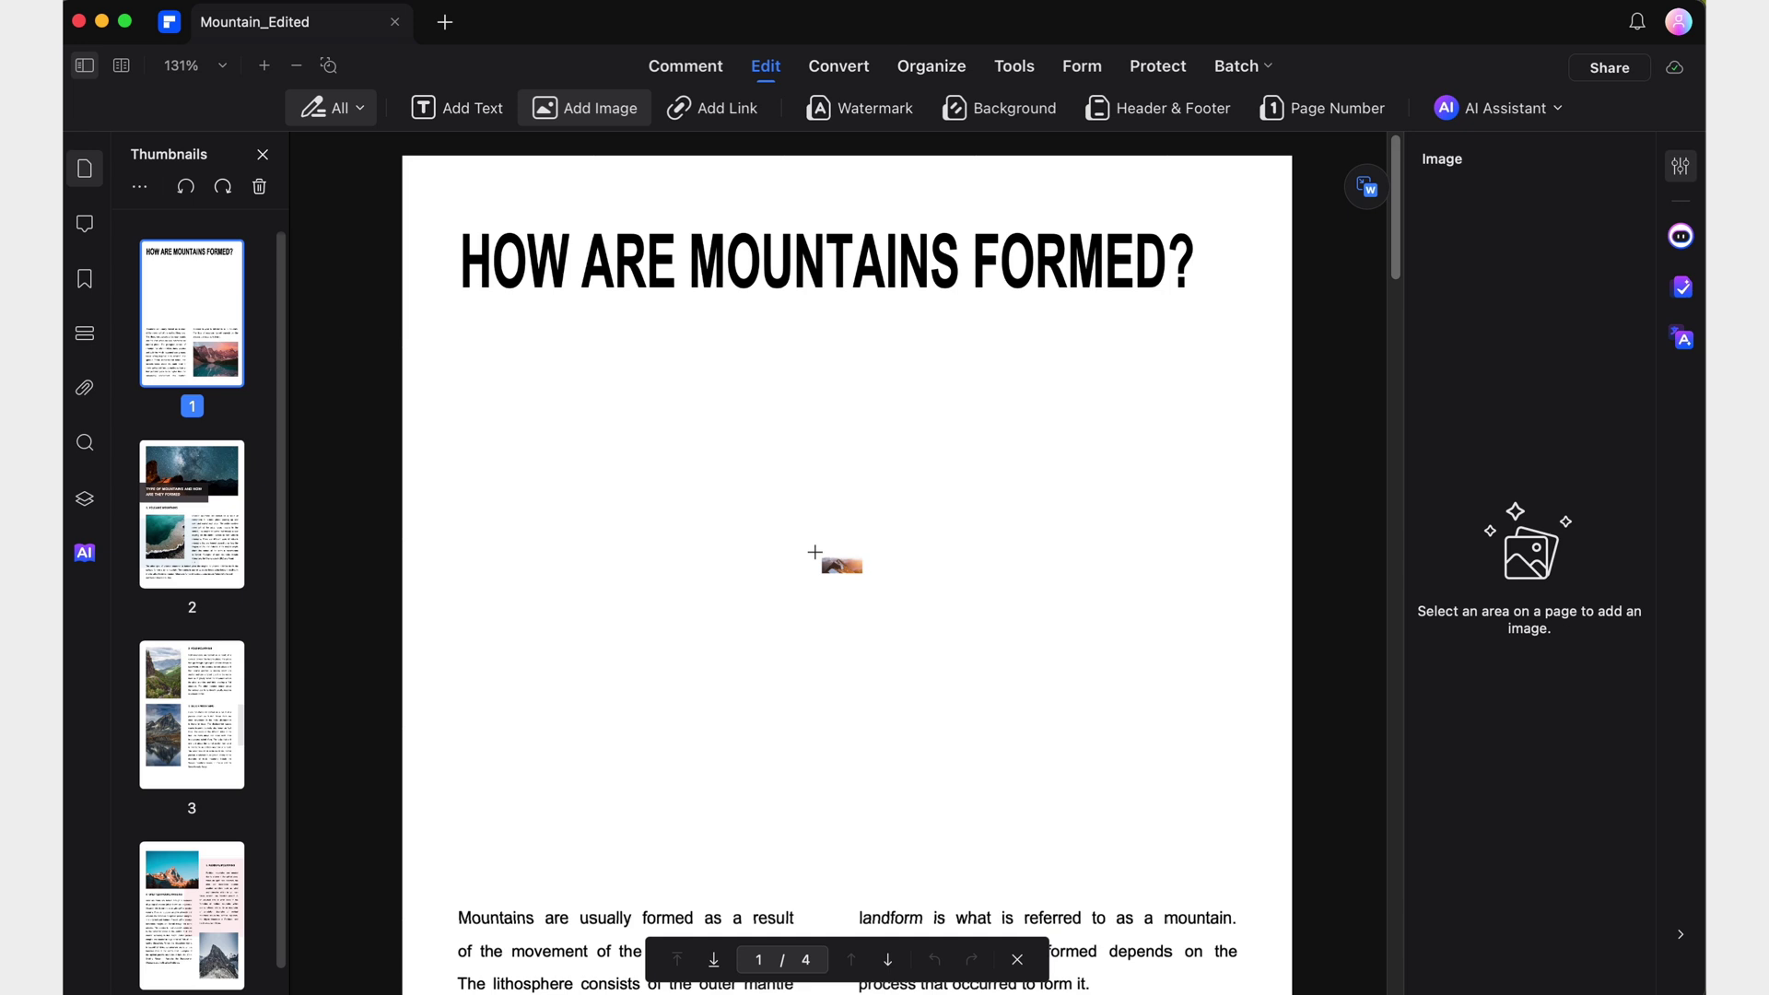
{"action": "left_click", "coordinate": [814, 552]}
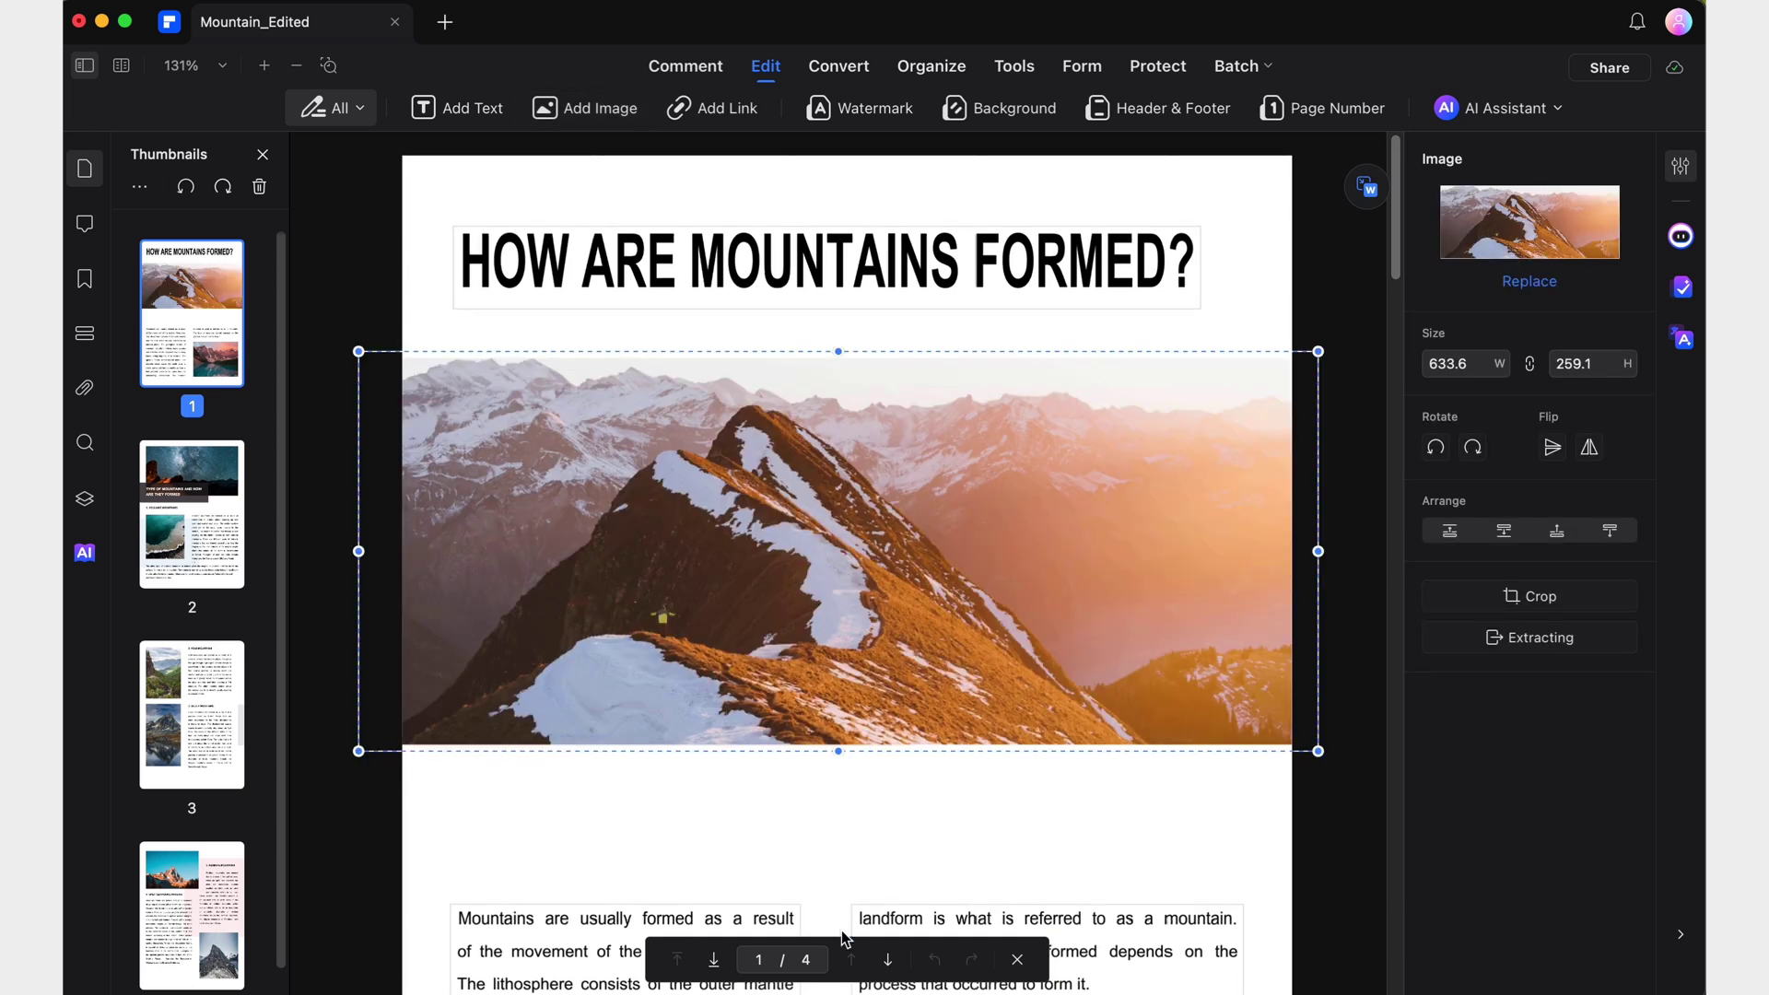
{"action": "left_click_drag", "start_coordinate": [358, 551], "coordinate": [416, 551]}
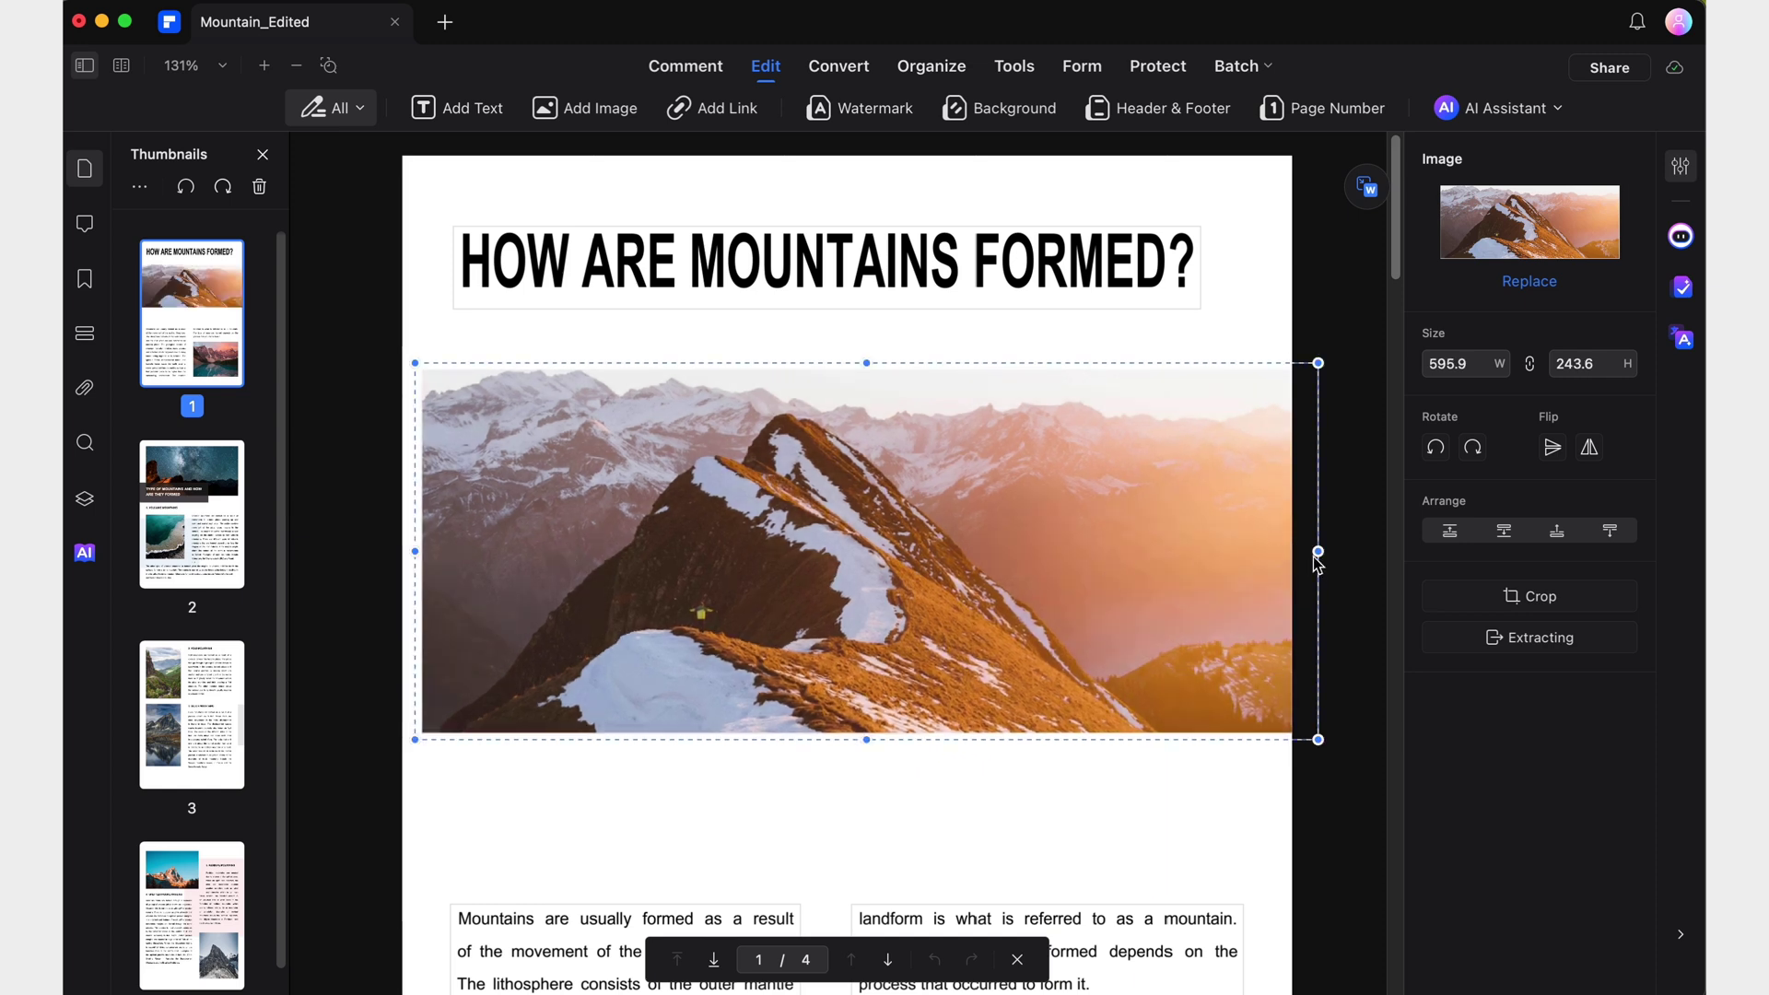
{"action": "left_click_drag", "start_coordinate": [1317, 551], "coordinate": [1247, 553]}
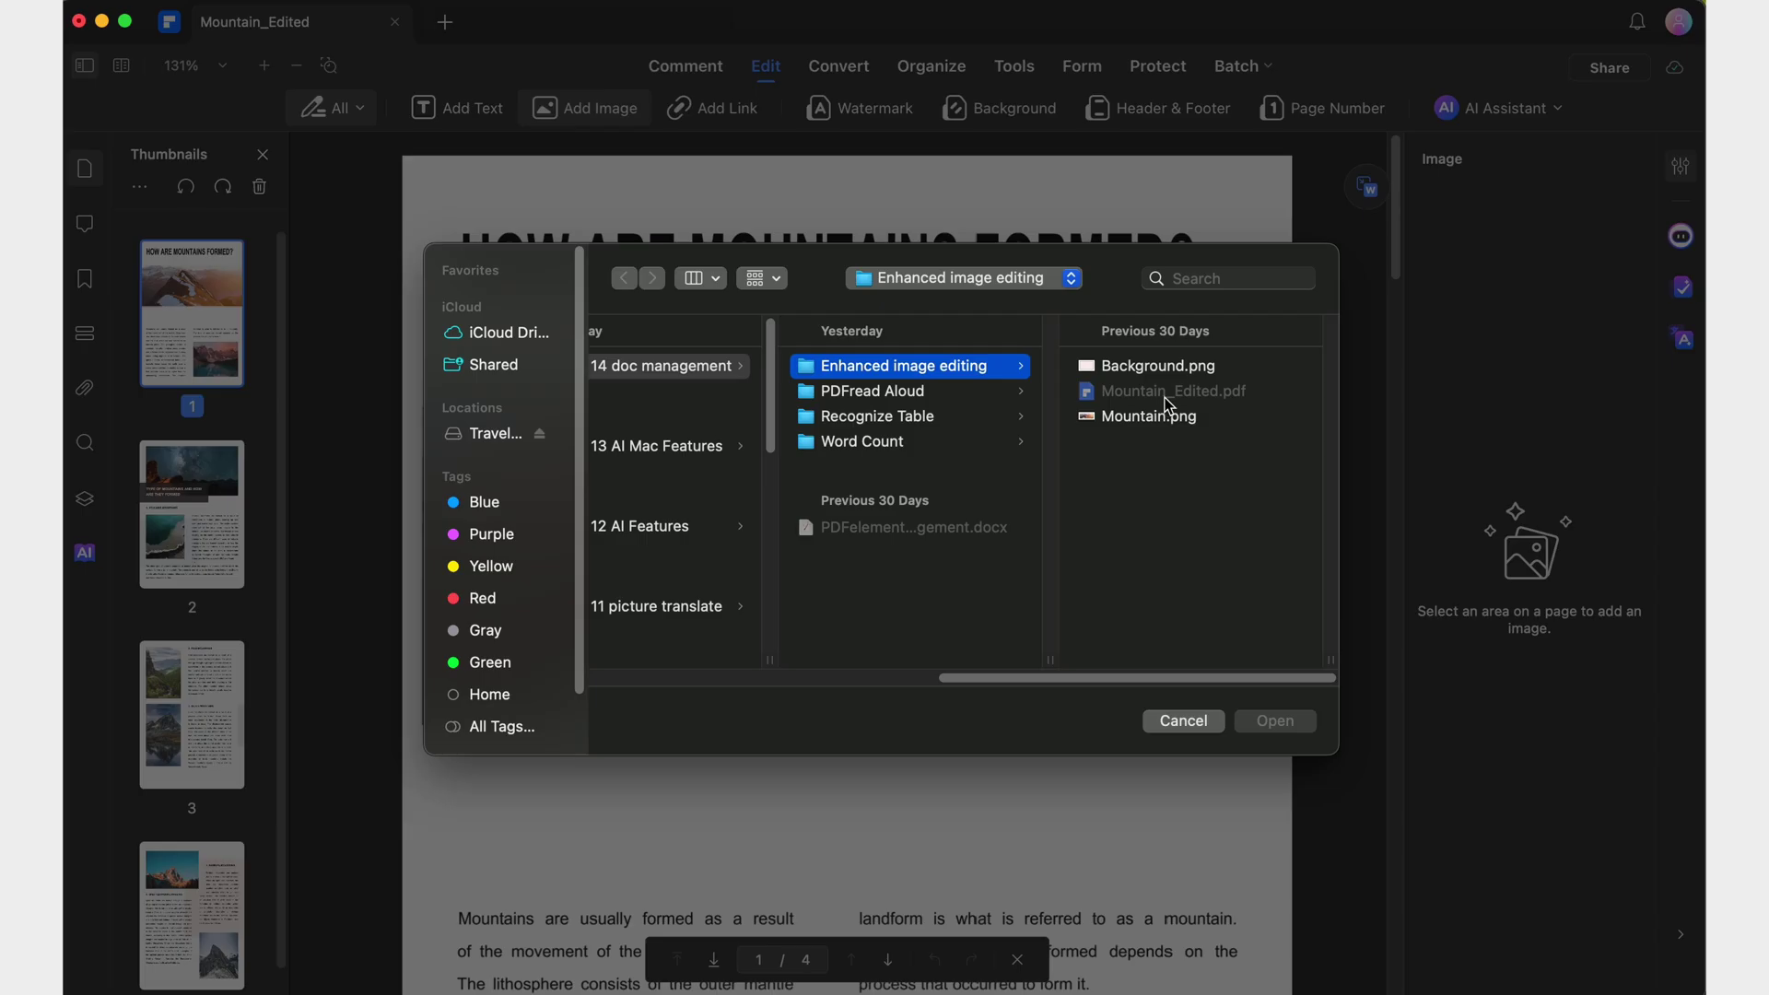
Step: Insert Background.png as a 590.5 × 369.5 pink panel and send it behind the photo
{"action": "left_click", "coordinate": [1179, 369]}
{"action": "left_click", "coordinate": [1292, 730]}
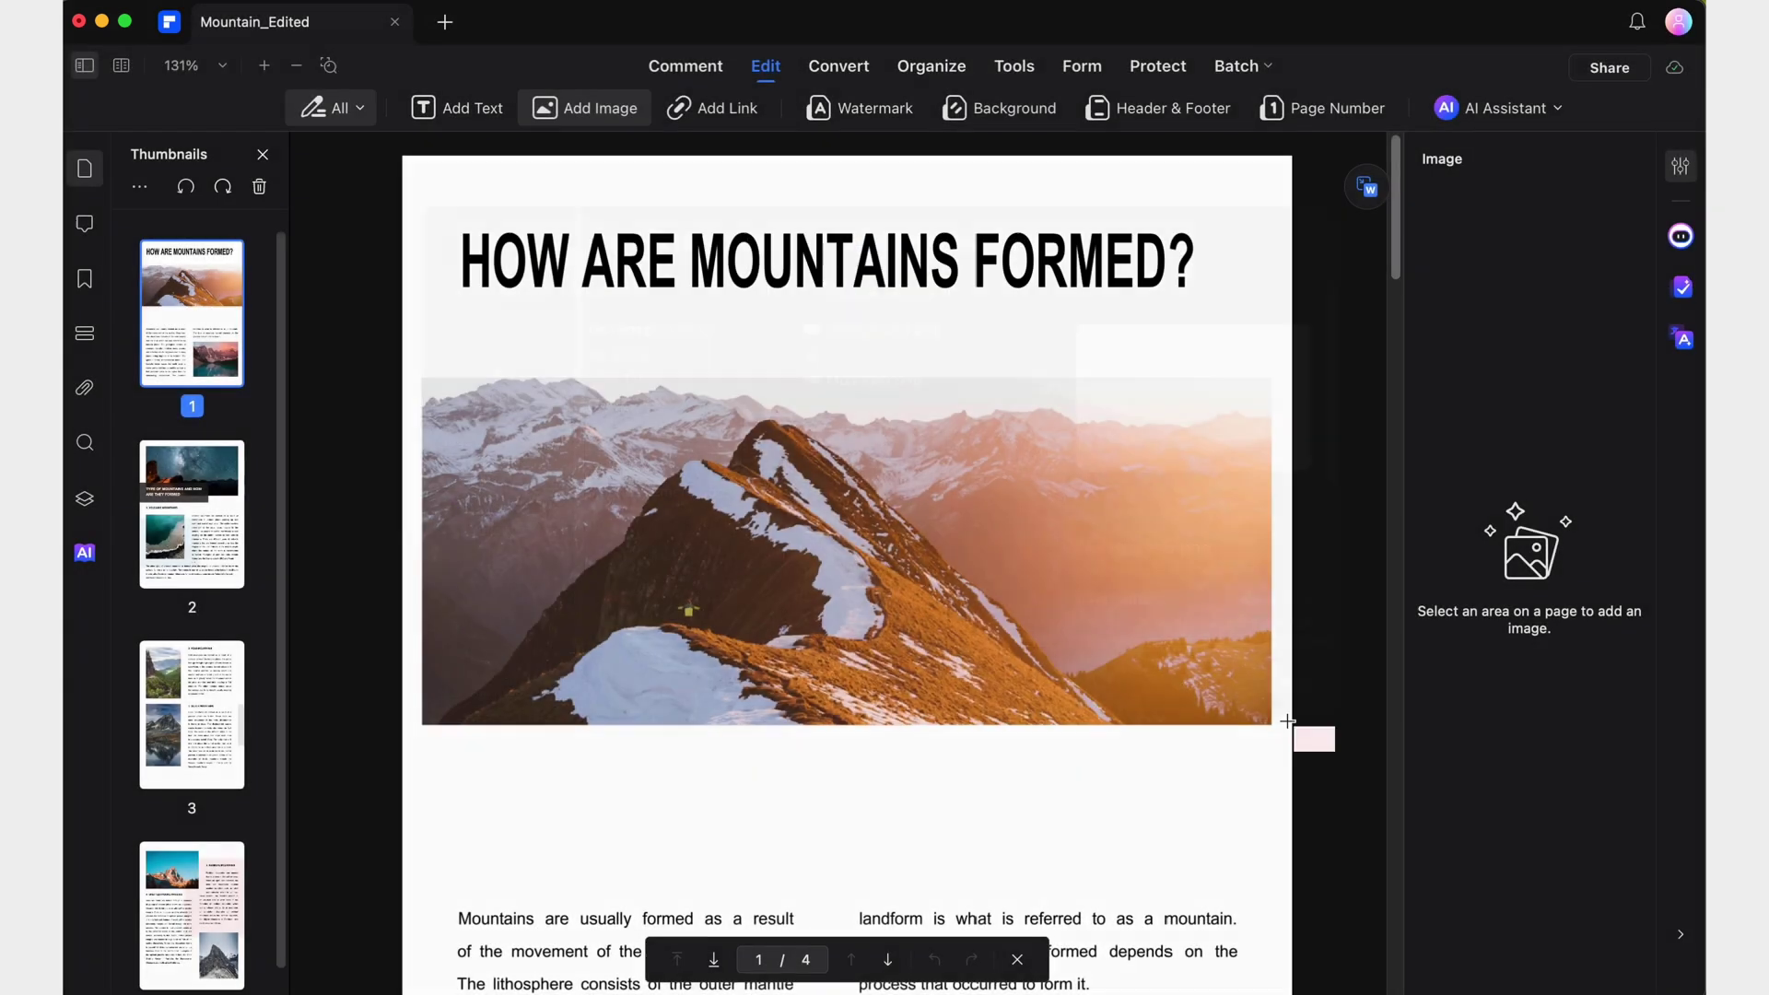
{"action": "left_click", "coordinate": [838, 553]}
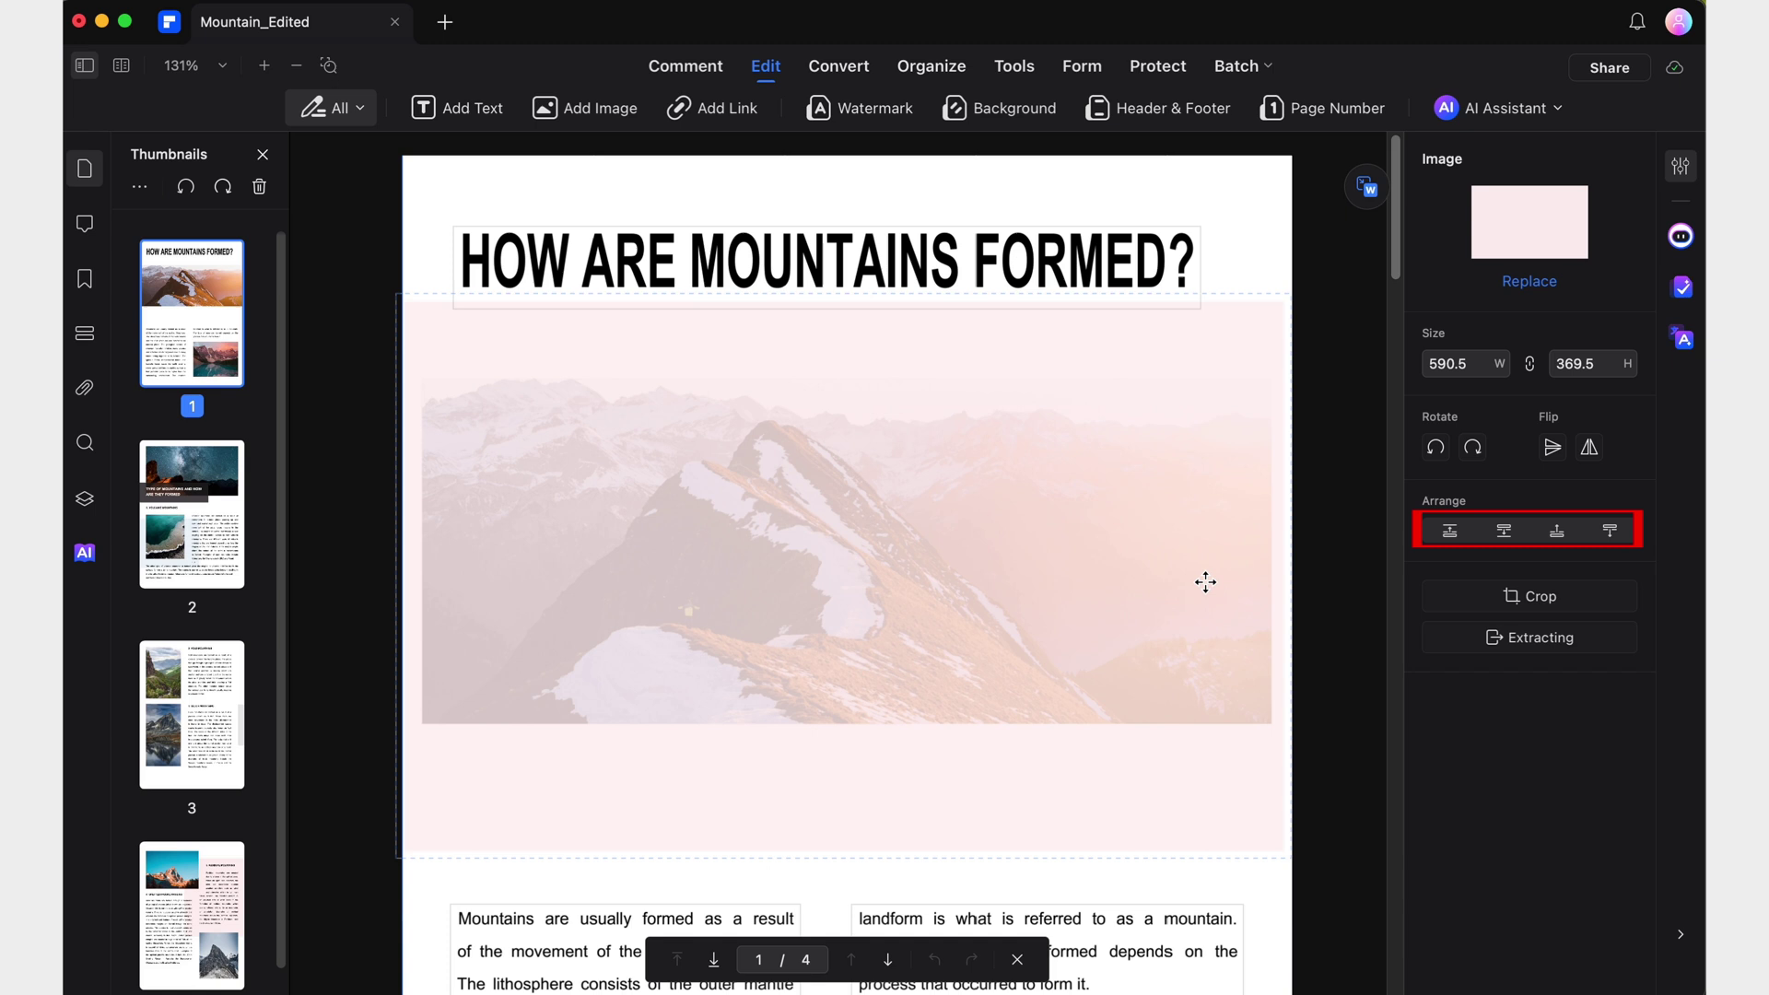
{"action": "left_click", "coordinate": [1620, 540]}
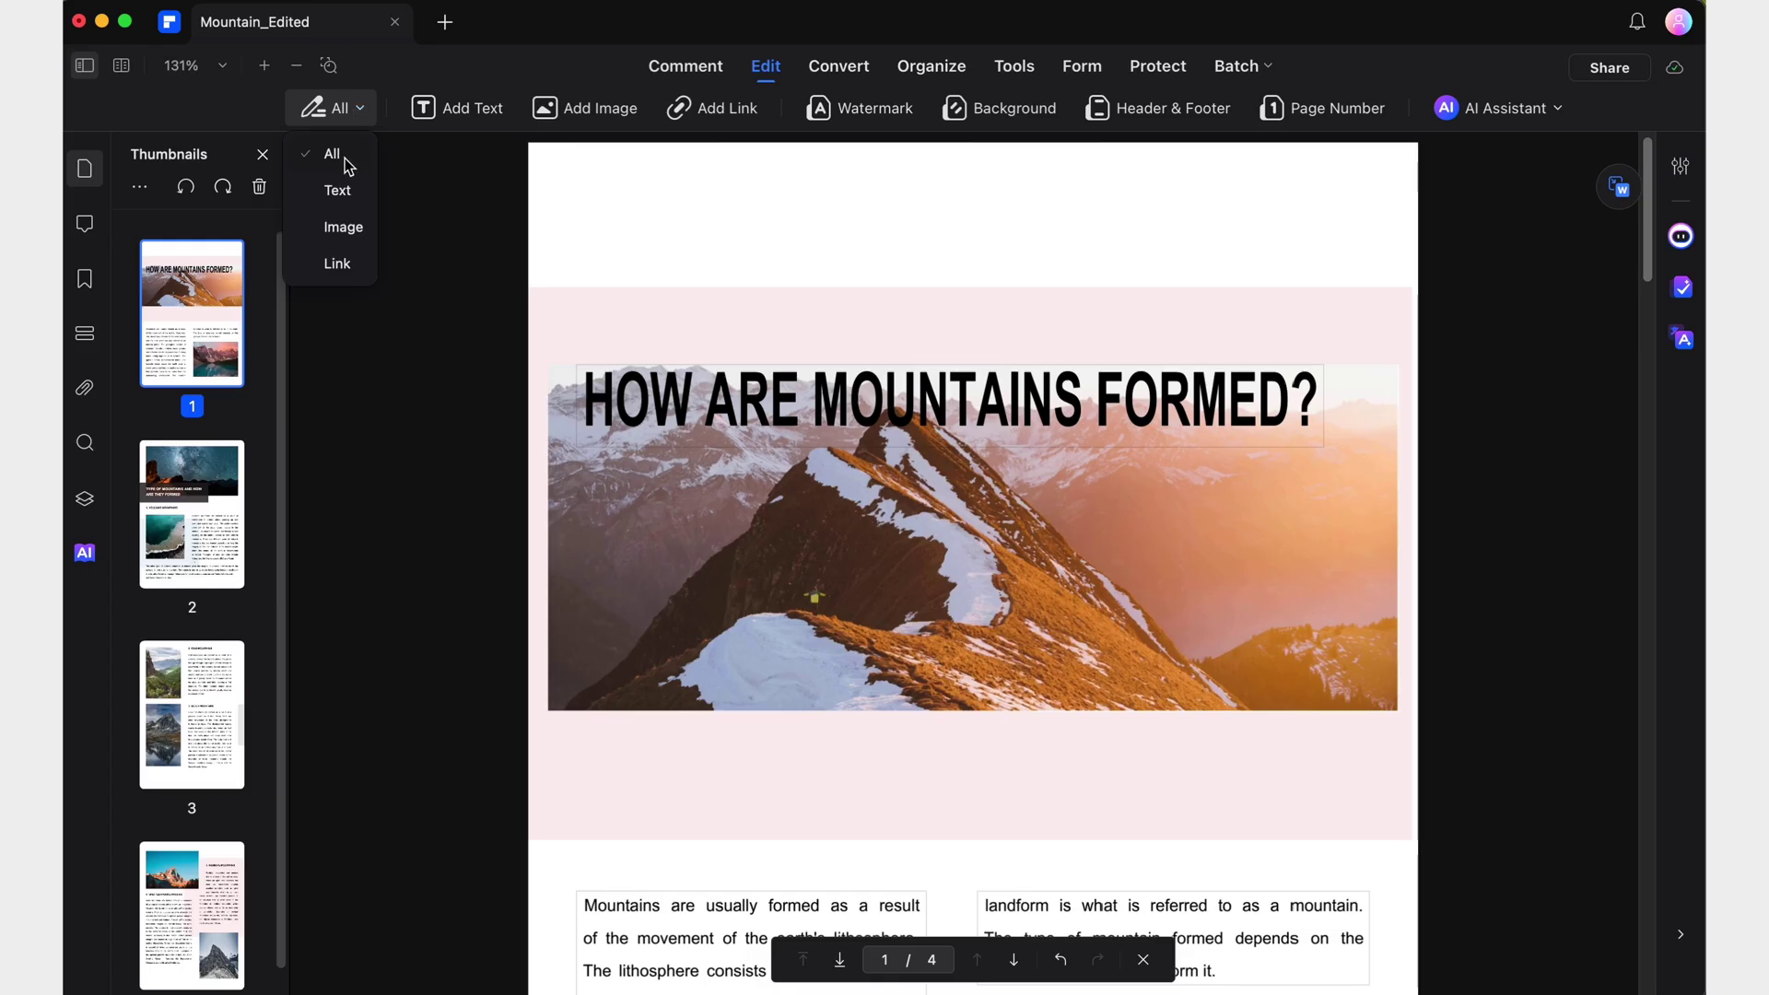
Step: Drag the 569.1 × 232.7 mountain photo down so the heading sits clear above it
{"action": "left_click", "coordinate": [348, 167]}
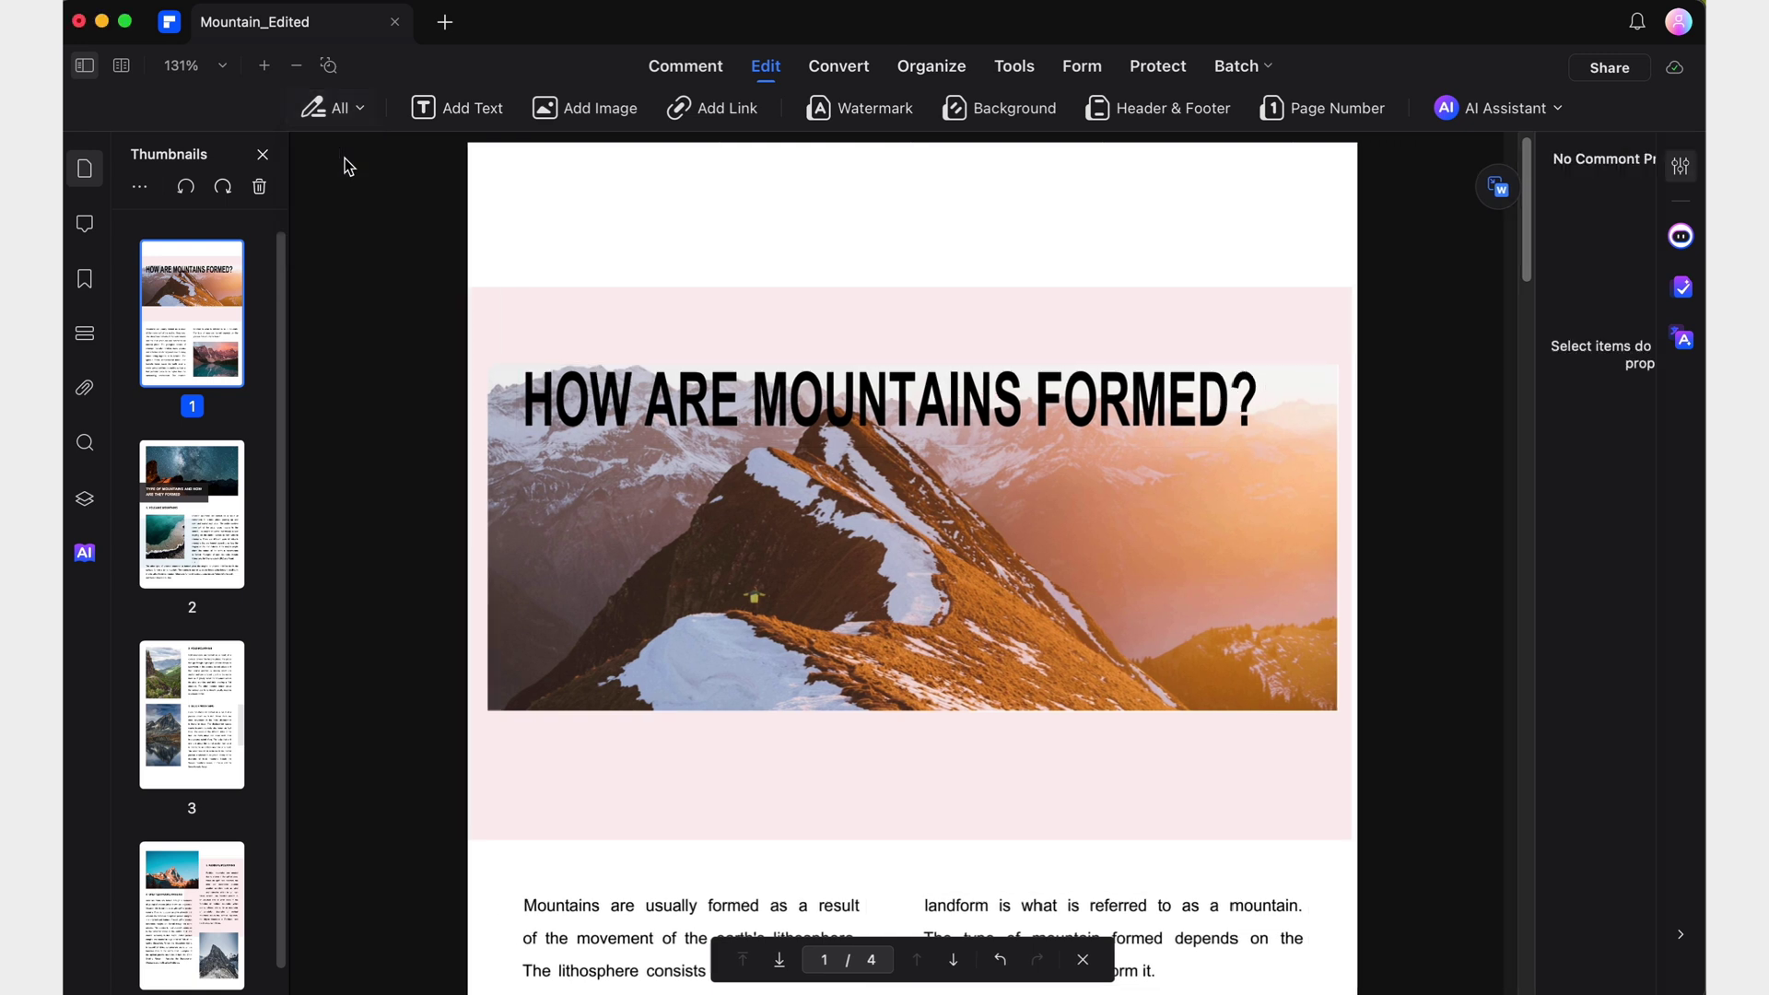
{"action": "left_click", "coordinate": [910, 440]}
{"action": "left_click", "coordinate": [893, 505]}
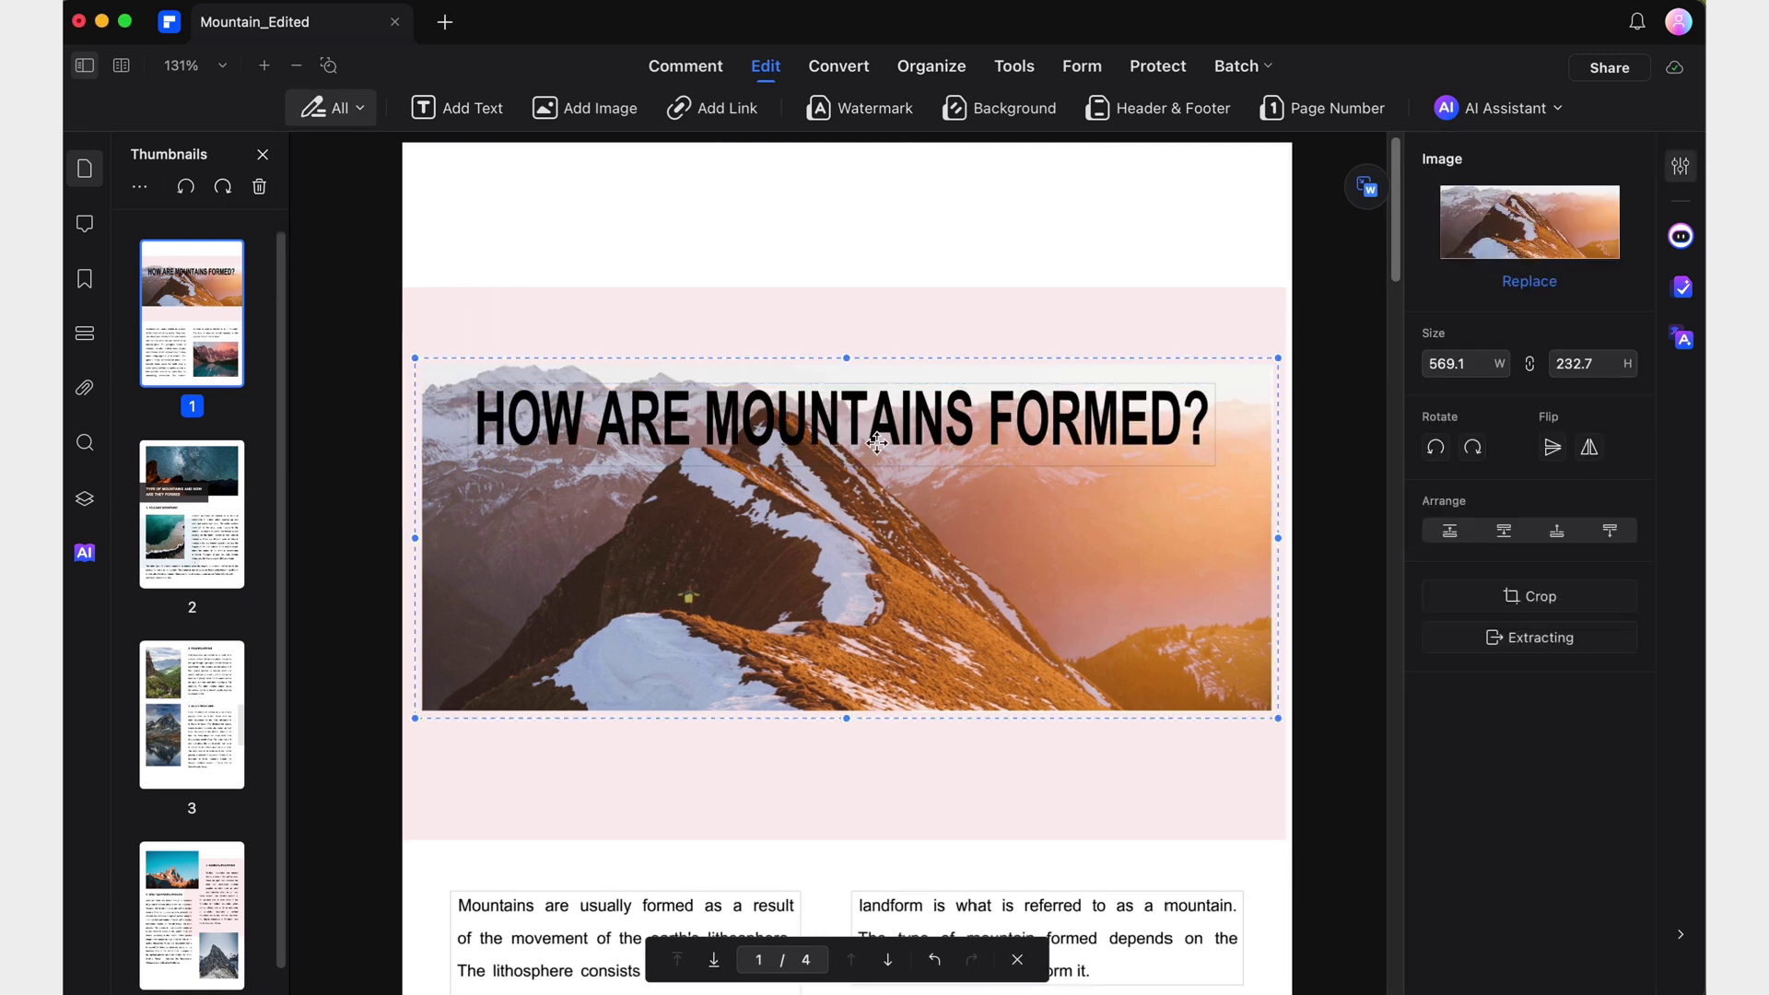
{"action": "left_click_drag", "start_coordinate": [876, 444], "coordinate": [875, 436]}
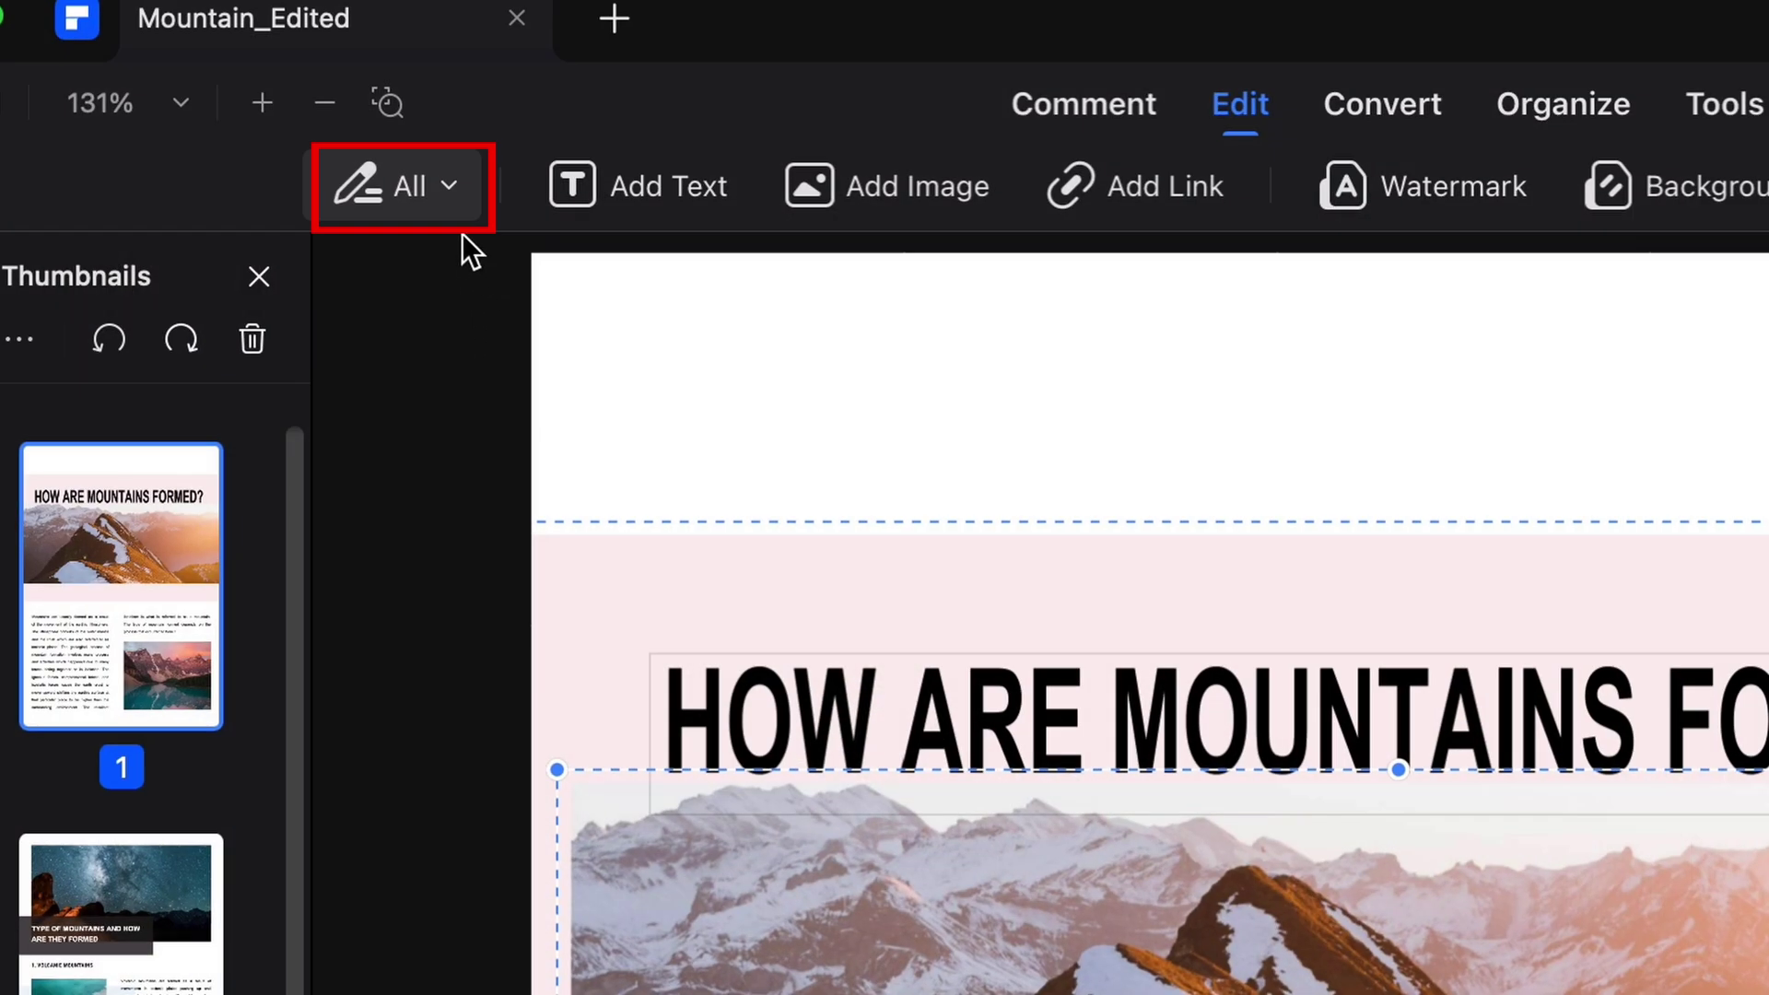
Step: Check the edit filter menu and keep editing set to all object types
{"action": "left_click", "coordinate": [358, 112]}
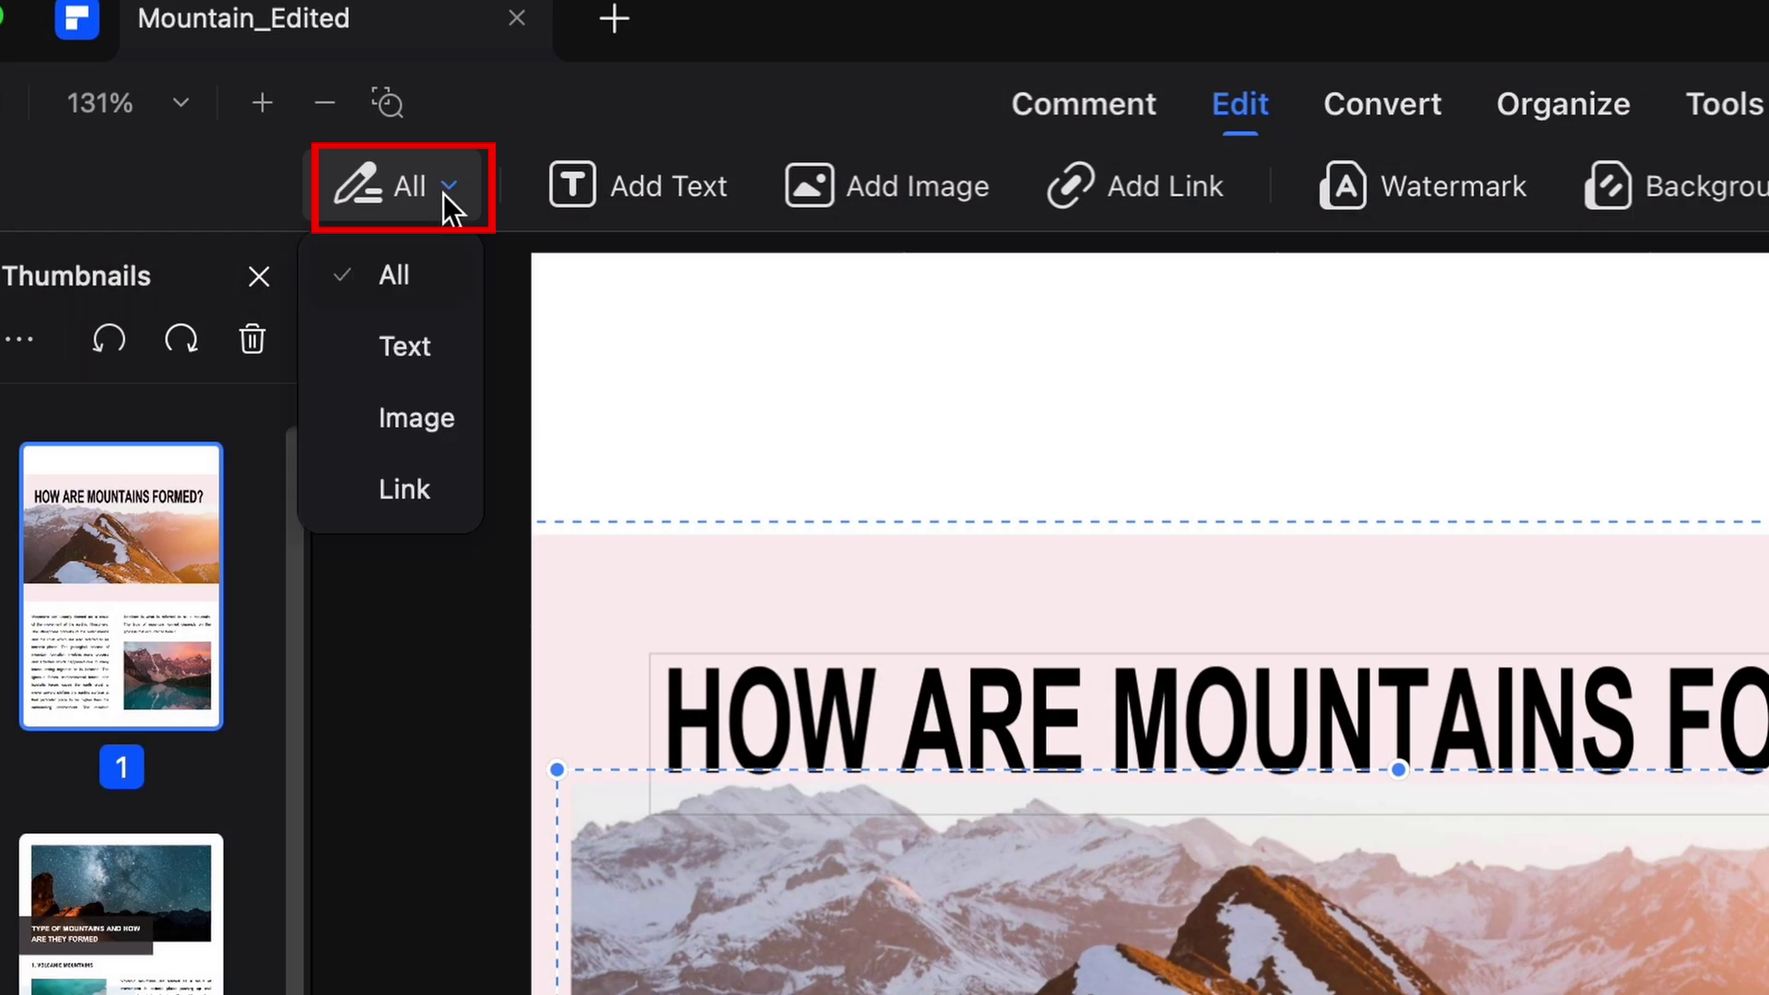
{"action": "left_click", "coordinate": [346, 141]}
{"action": "left_click", "coordinate": [396, 203]}
{"action": "left_click", "coordinate": [409, 271]}
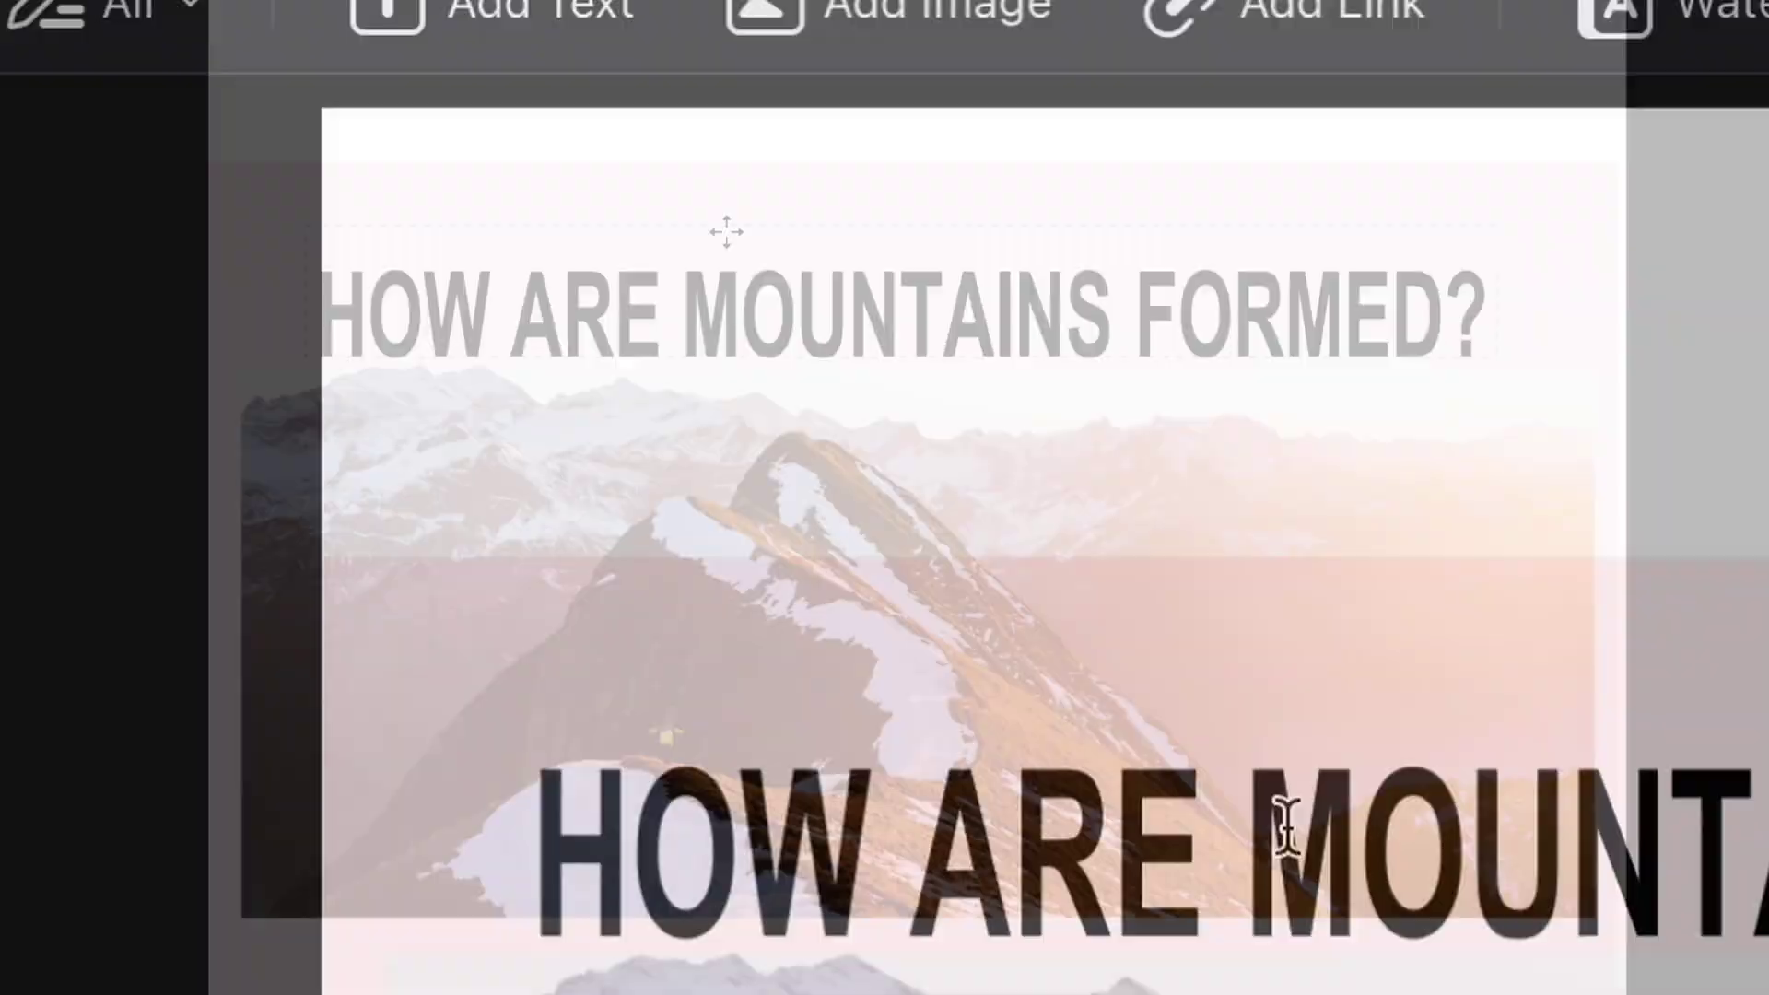
Step: Shift the left text column right and the lake photo down and to the right
{"action": "scroll", "coordinate": [819, 606], "scroll_direction": "down", "scroll_amount": 5}
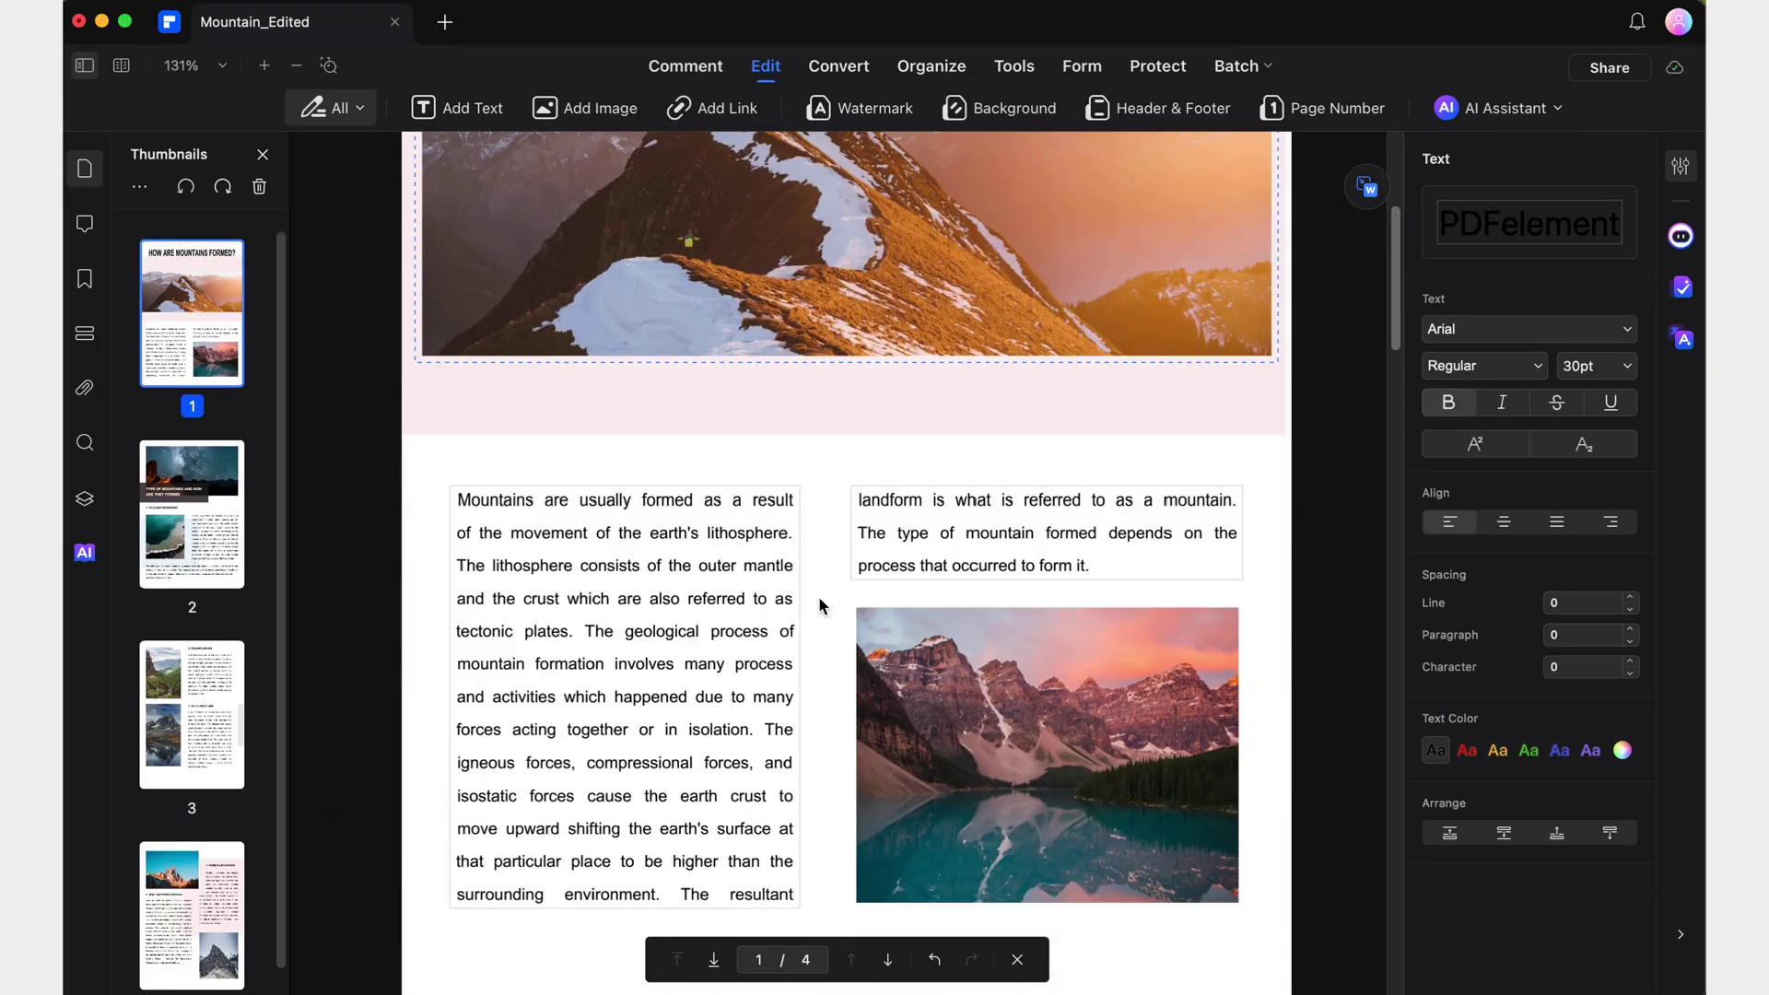
{"action": "left_click", "coordinate": [750, 578]}
{"action": "left_click_drag", "start_coordinate": [749, 578], "coordinate": [802, 577]}
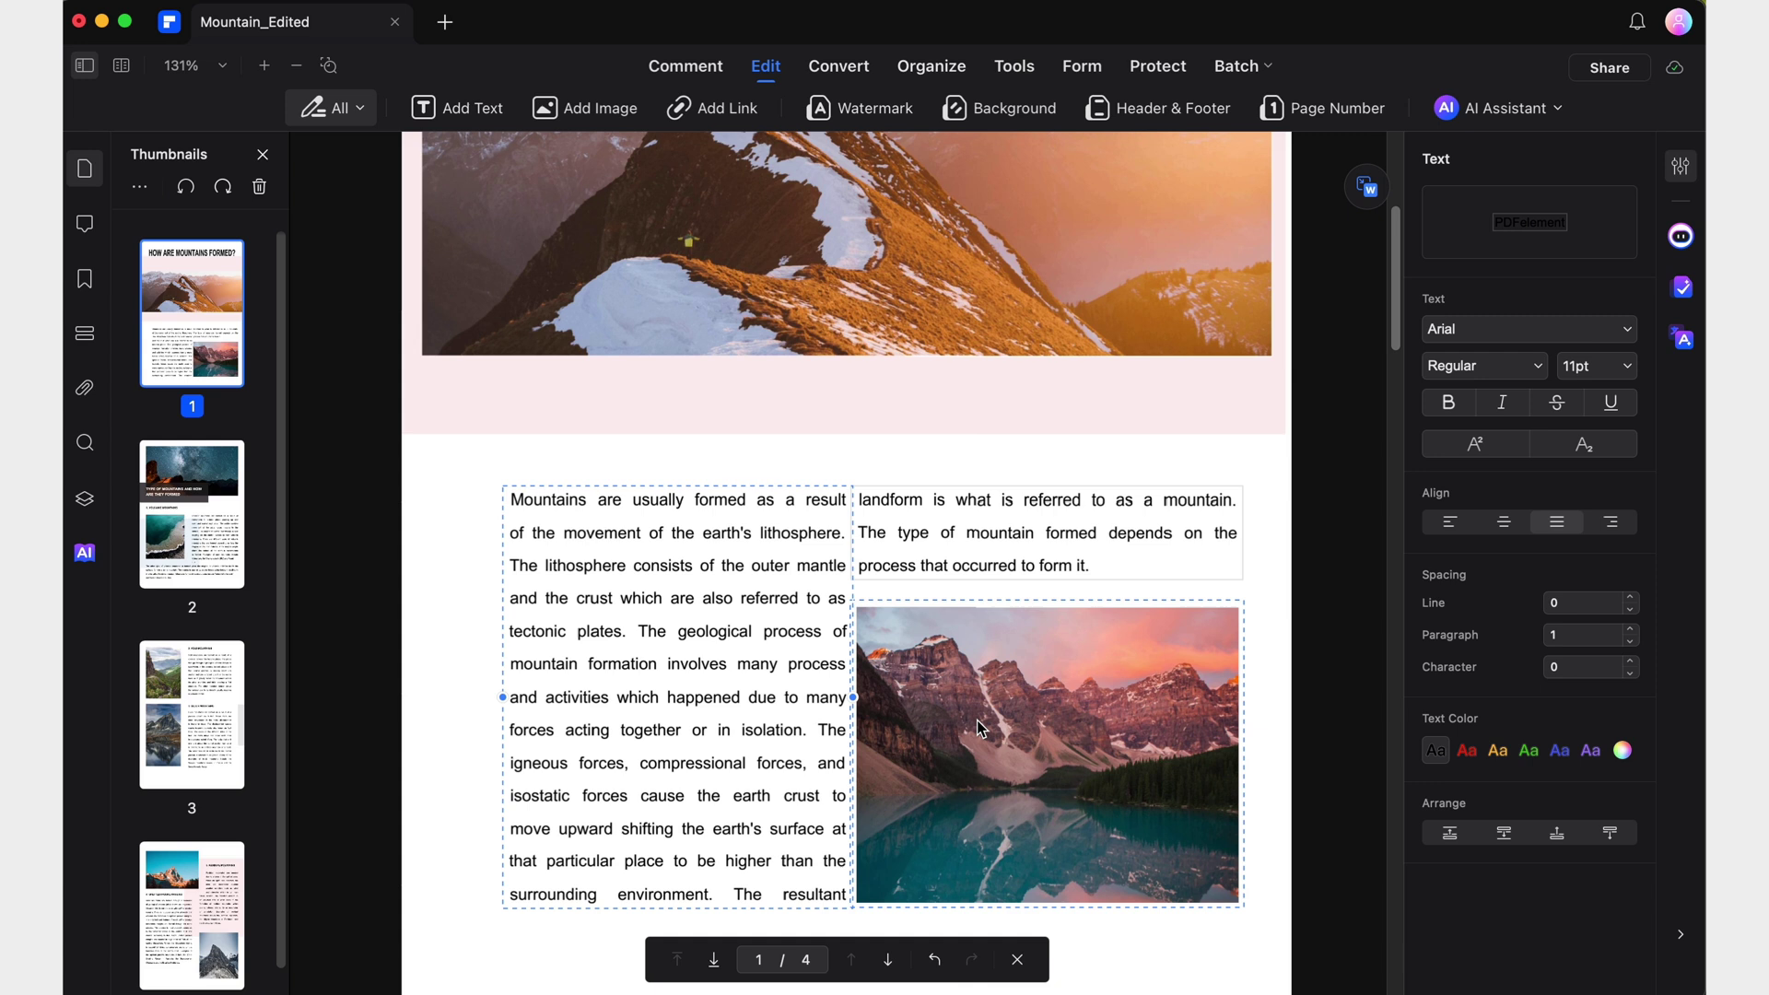
{"action": "left_click_drag", "start_coordinate": [977, 722], "coordinate": [988, 784]}
{"action": "scroll", "coordinate": [810, 661], "scroll_direction": "up", "scroll_amount": 4}
{"action": "left_click", "coordinate": [811, 661]}
{"action": "scroll", "coordinate": [811, 662], "scroll_direction": "up", "scroll_amount": 2}
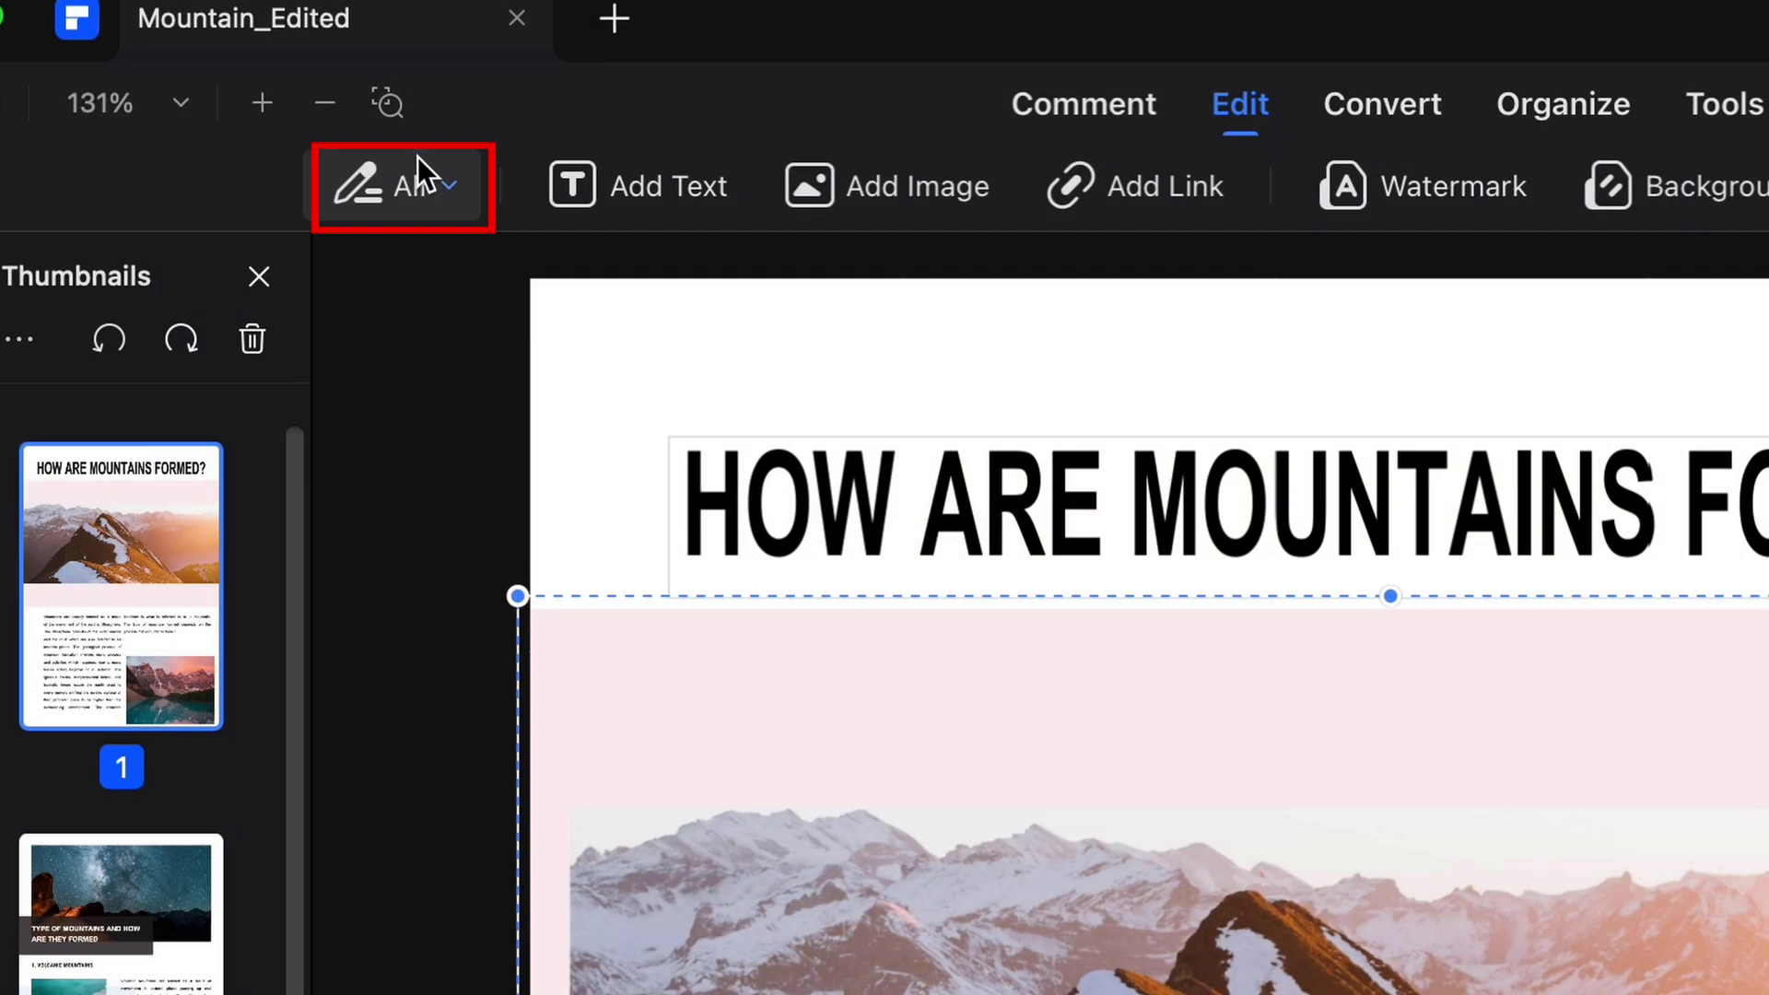
Step: Limit editing to images only and select the lake photo
{"action": "left_click", "coordinate": [347, 111]}
{"action": "left_click", "coordinate": [420, 415]}
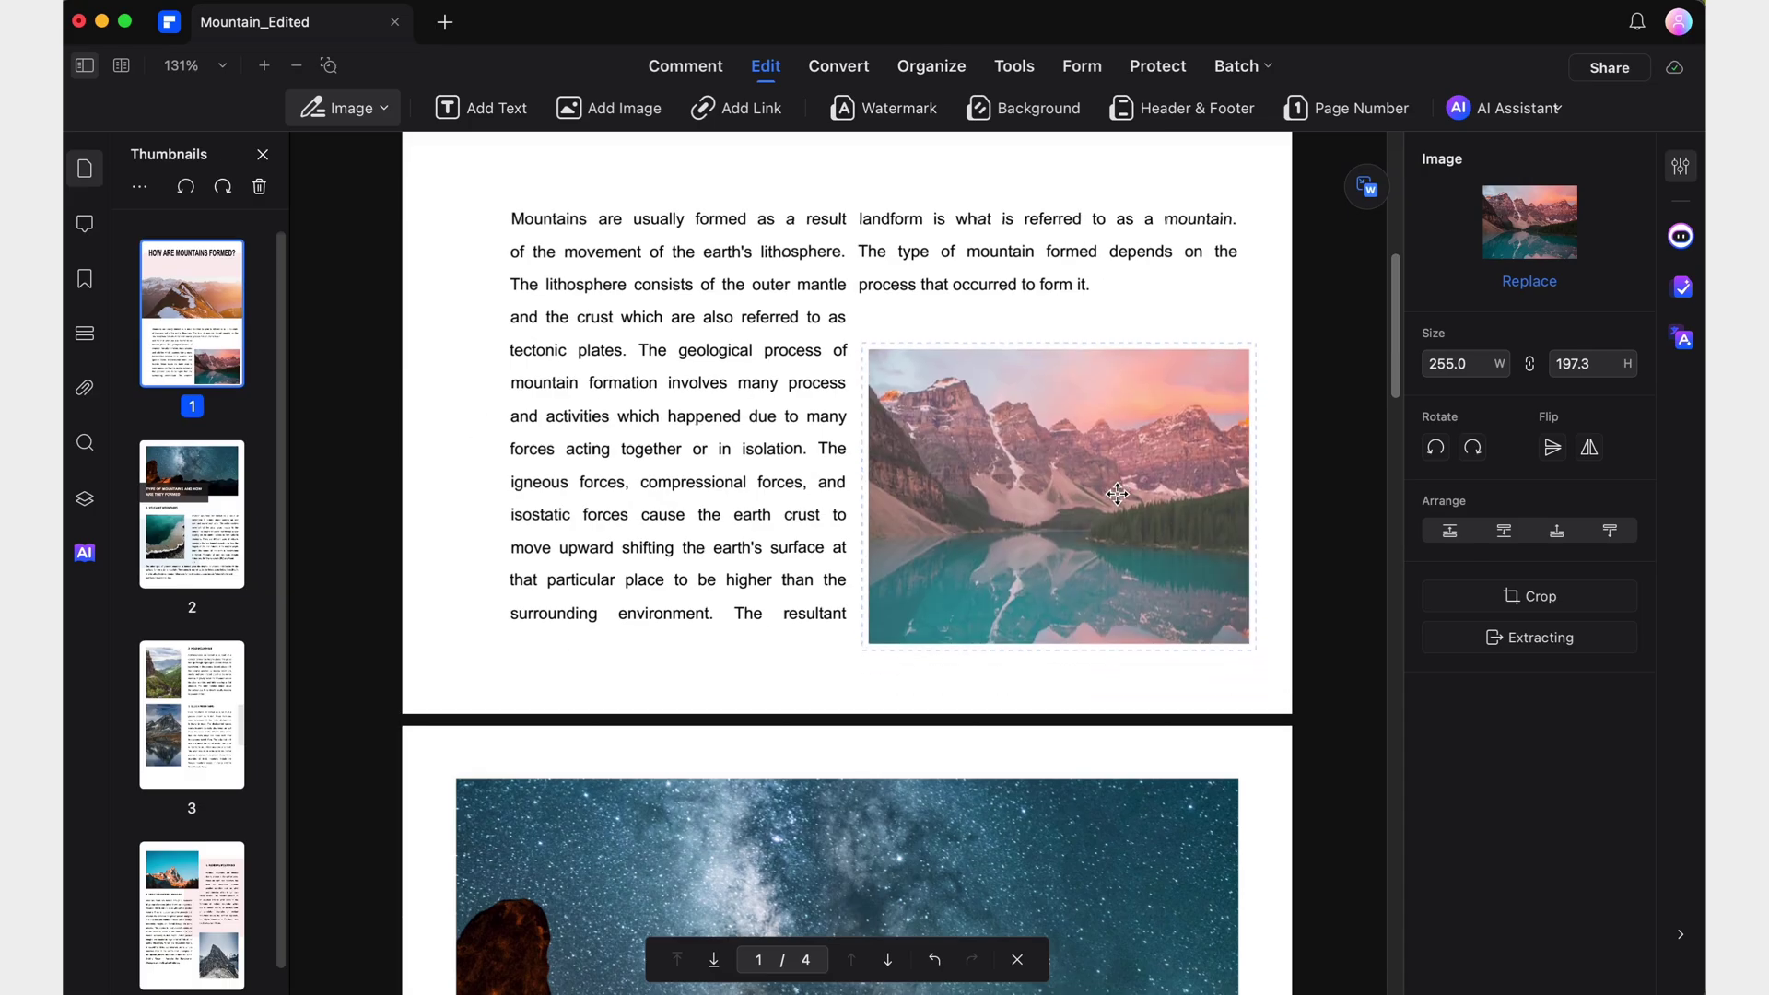
{"action": "left_click", "coordinate": [1116, 495]}
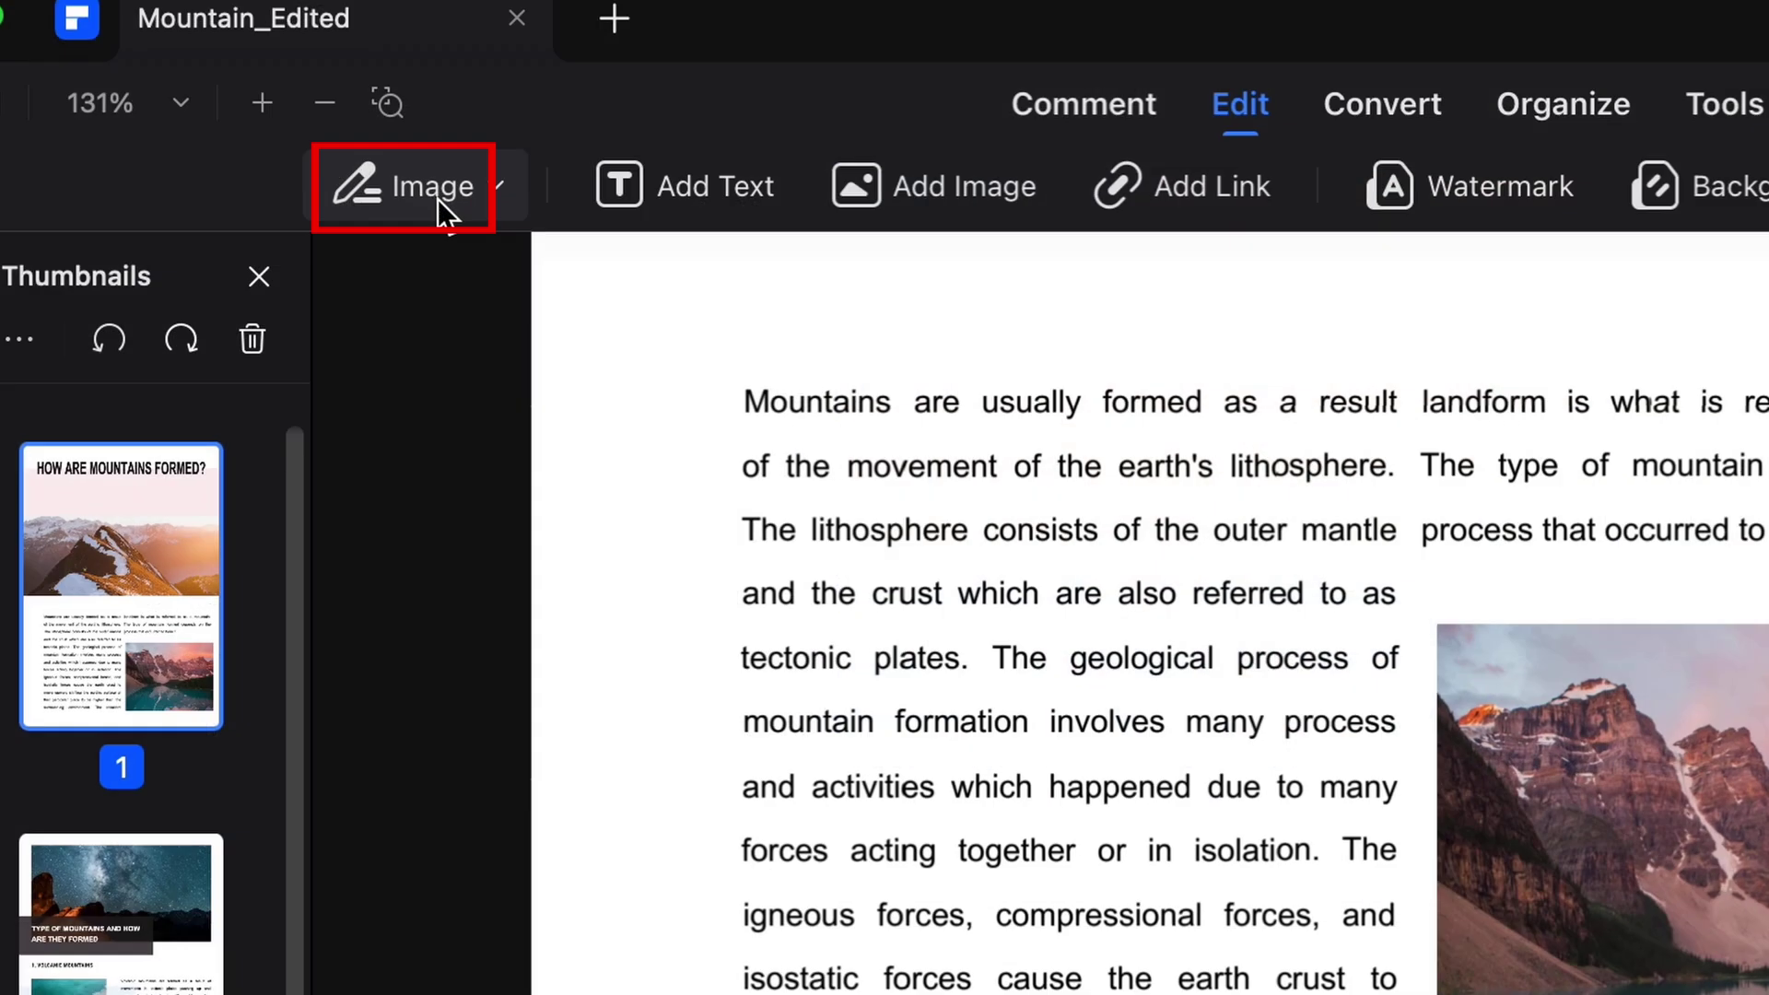
Step: Switch the edit filter to text only and select the left text column
{"action": "left_click", "coordinate": [383, 113]}
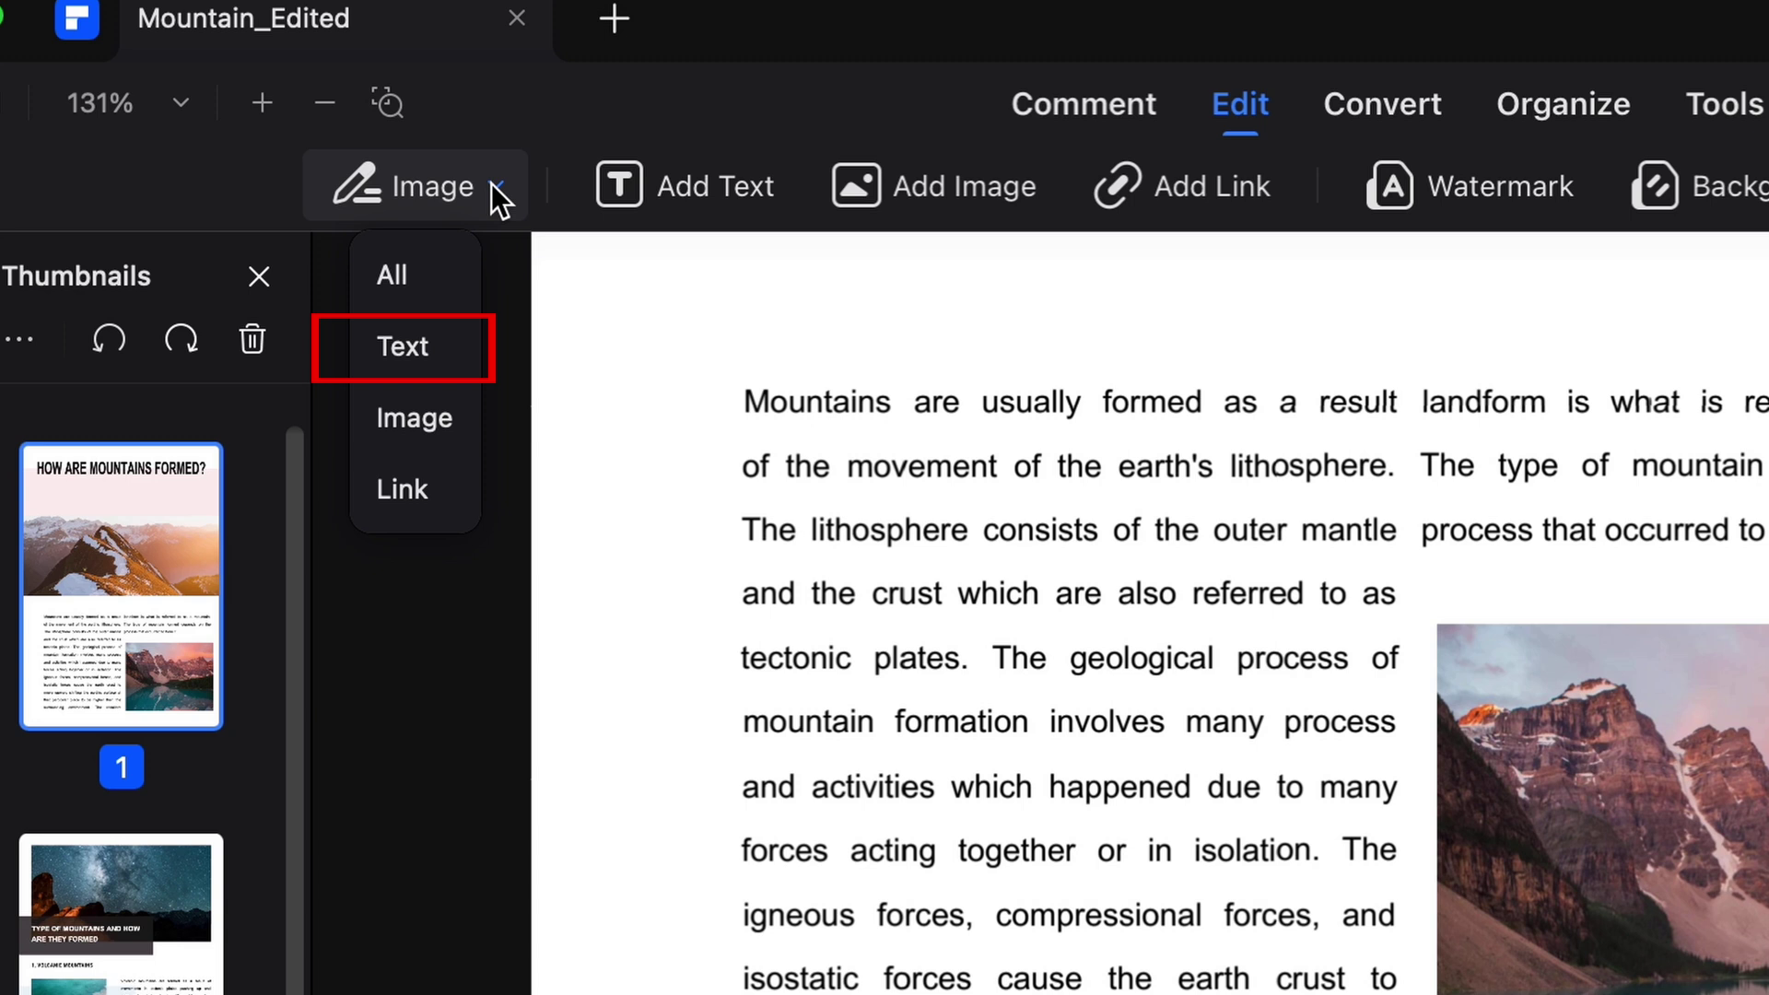
{"action": "left_click", "coordinate": [454, 357]}
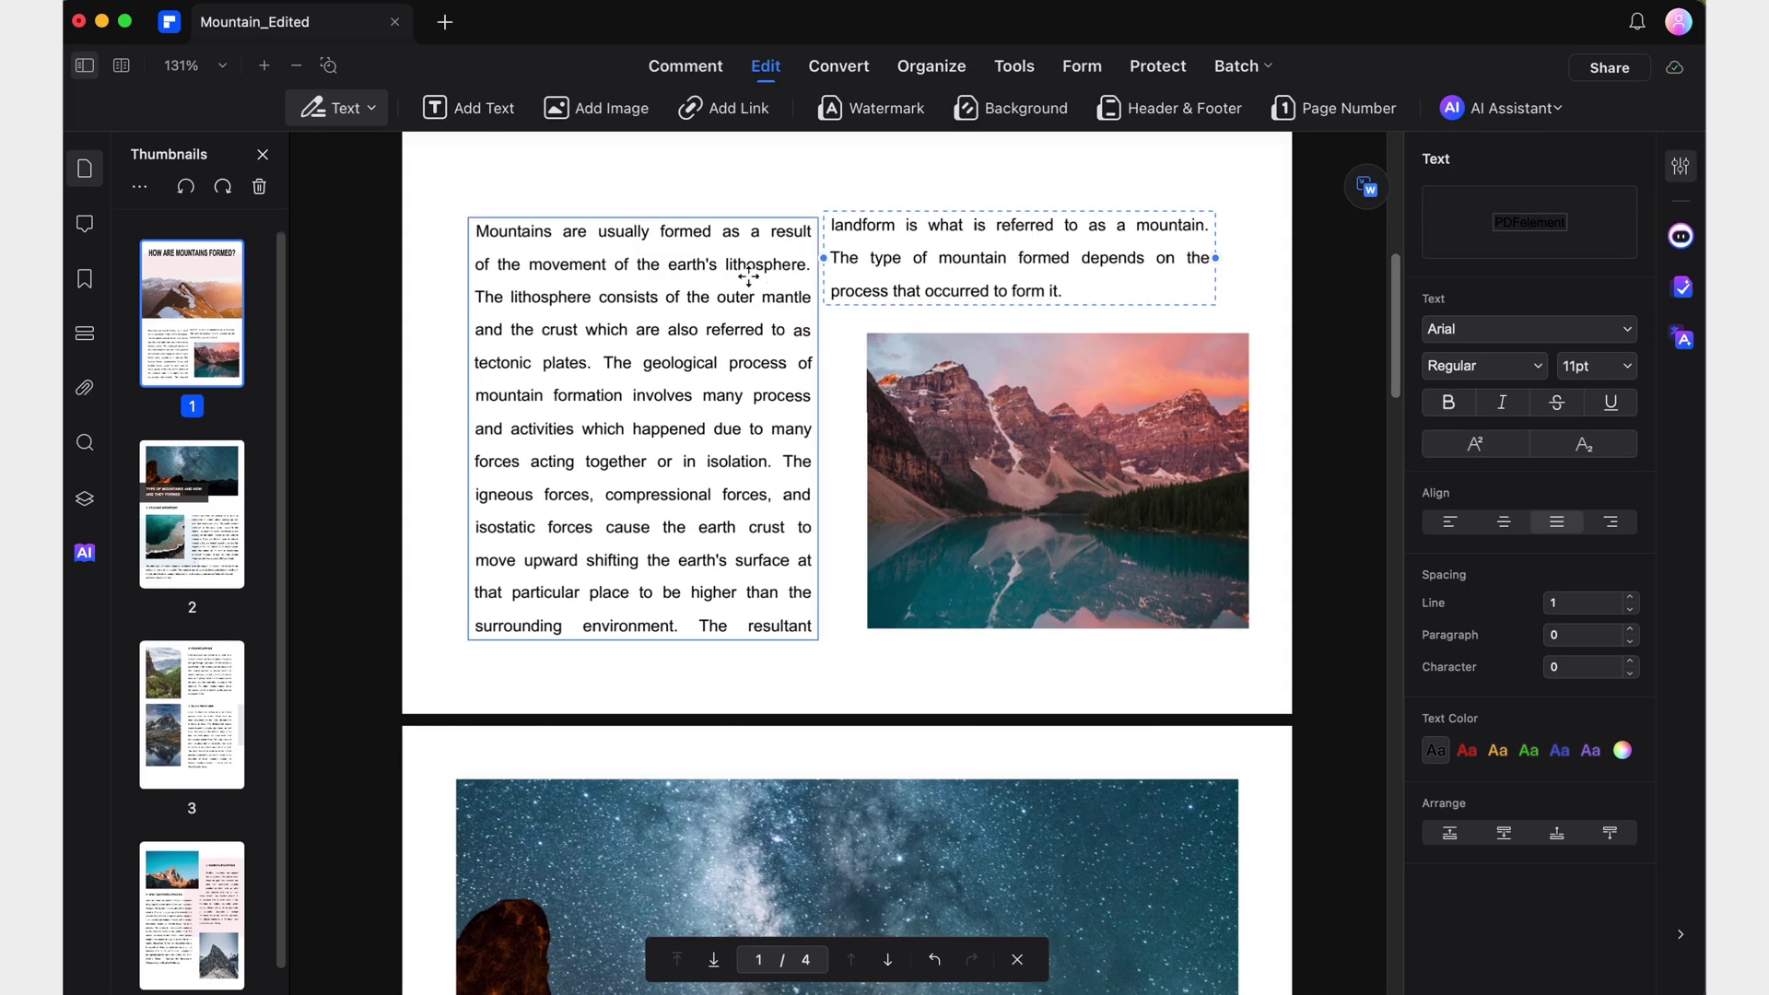
{"action": "left_click", "coordinate": [755, 276]}
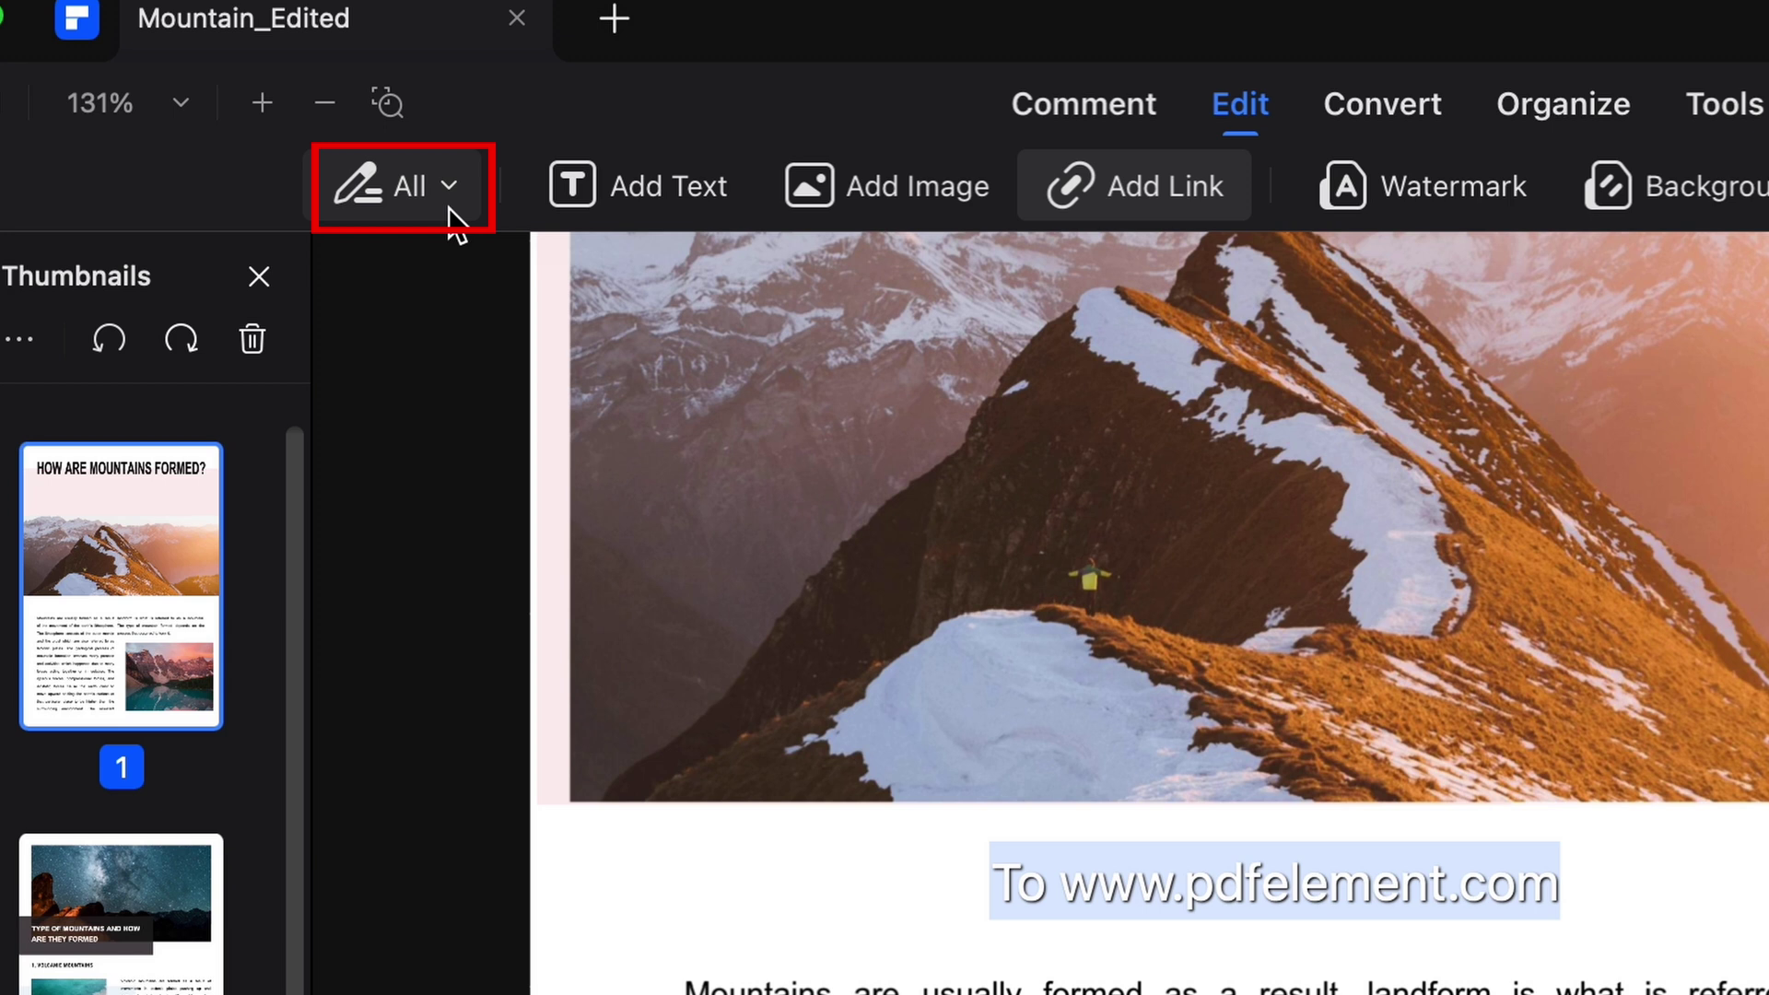
{"action": "left_click", "coordinate": [373, 115]}
{"action": "left_click", "coordinate": [386, 490]}
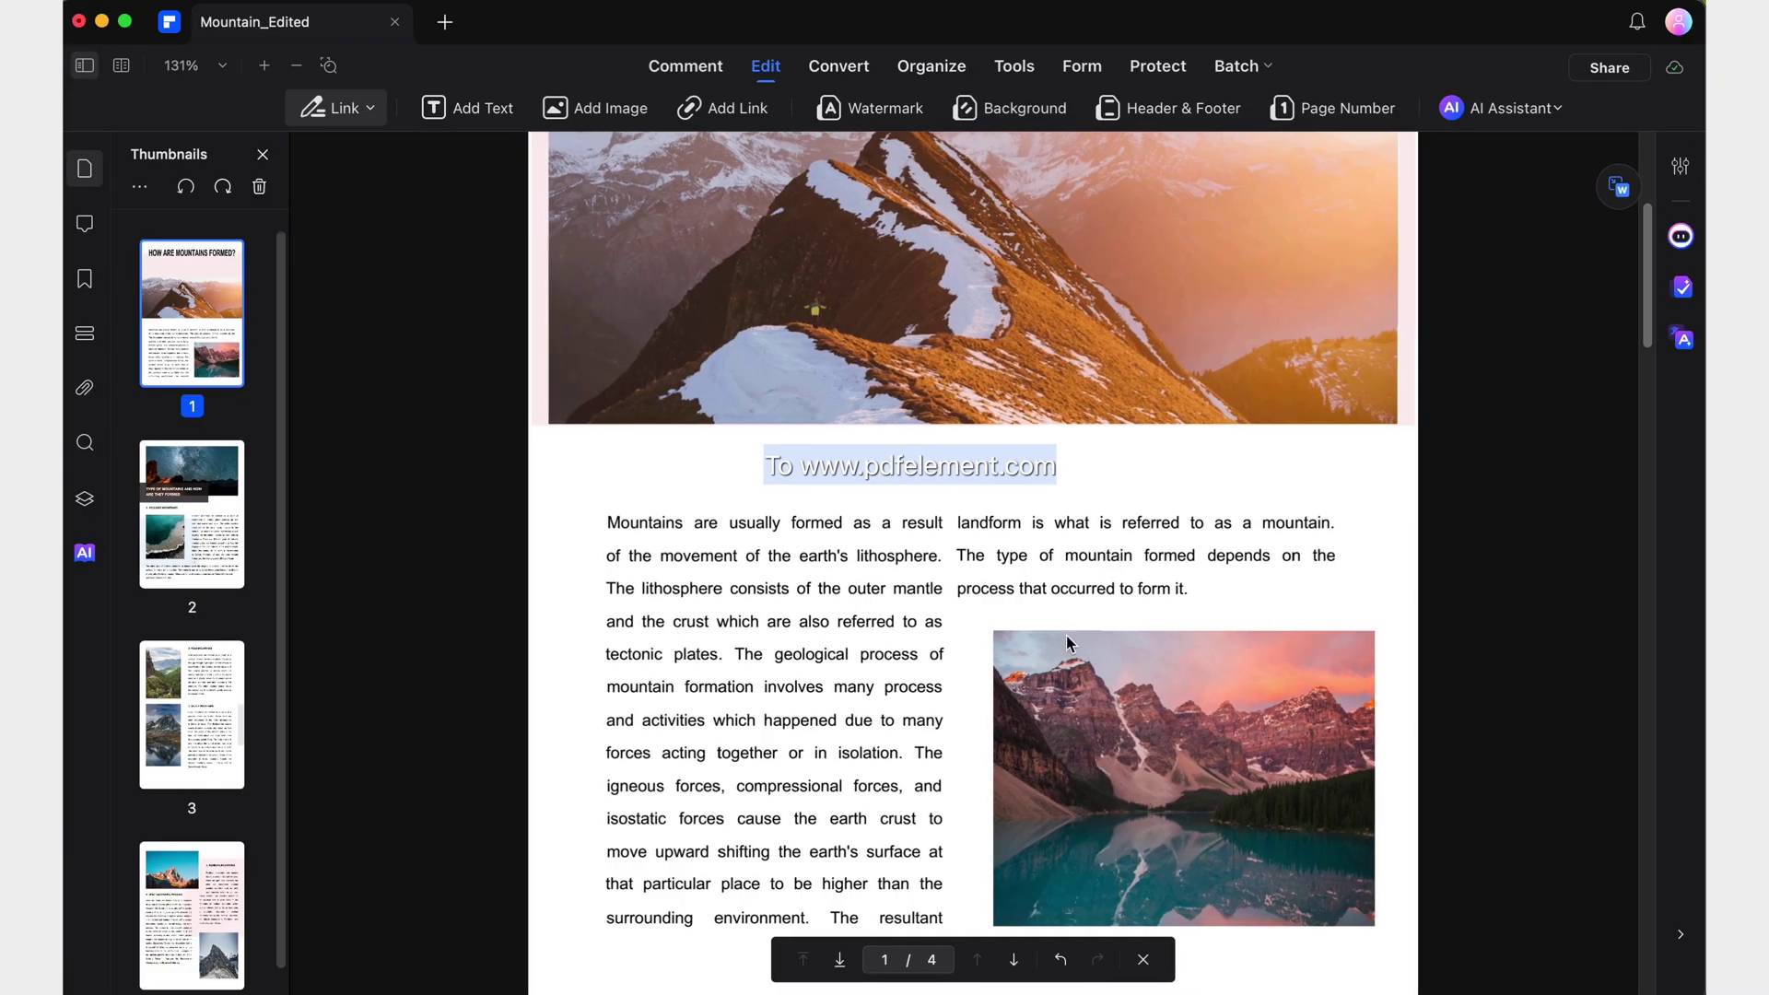
{"action": "left_click", "coordinate": [980, 476]}
{"action": "left_click_drag", "start_coordinate": [932, 471], "coordinate": [1106, 474]}
{"action": "left_click", "coordinate": [1009, 578]}
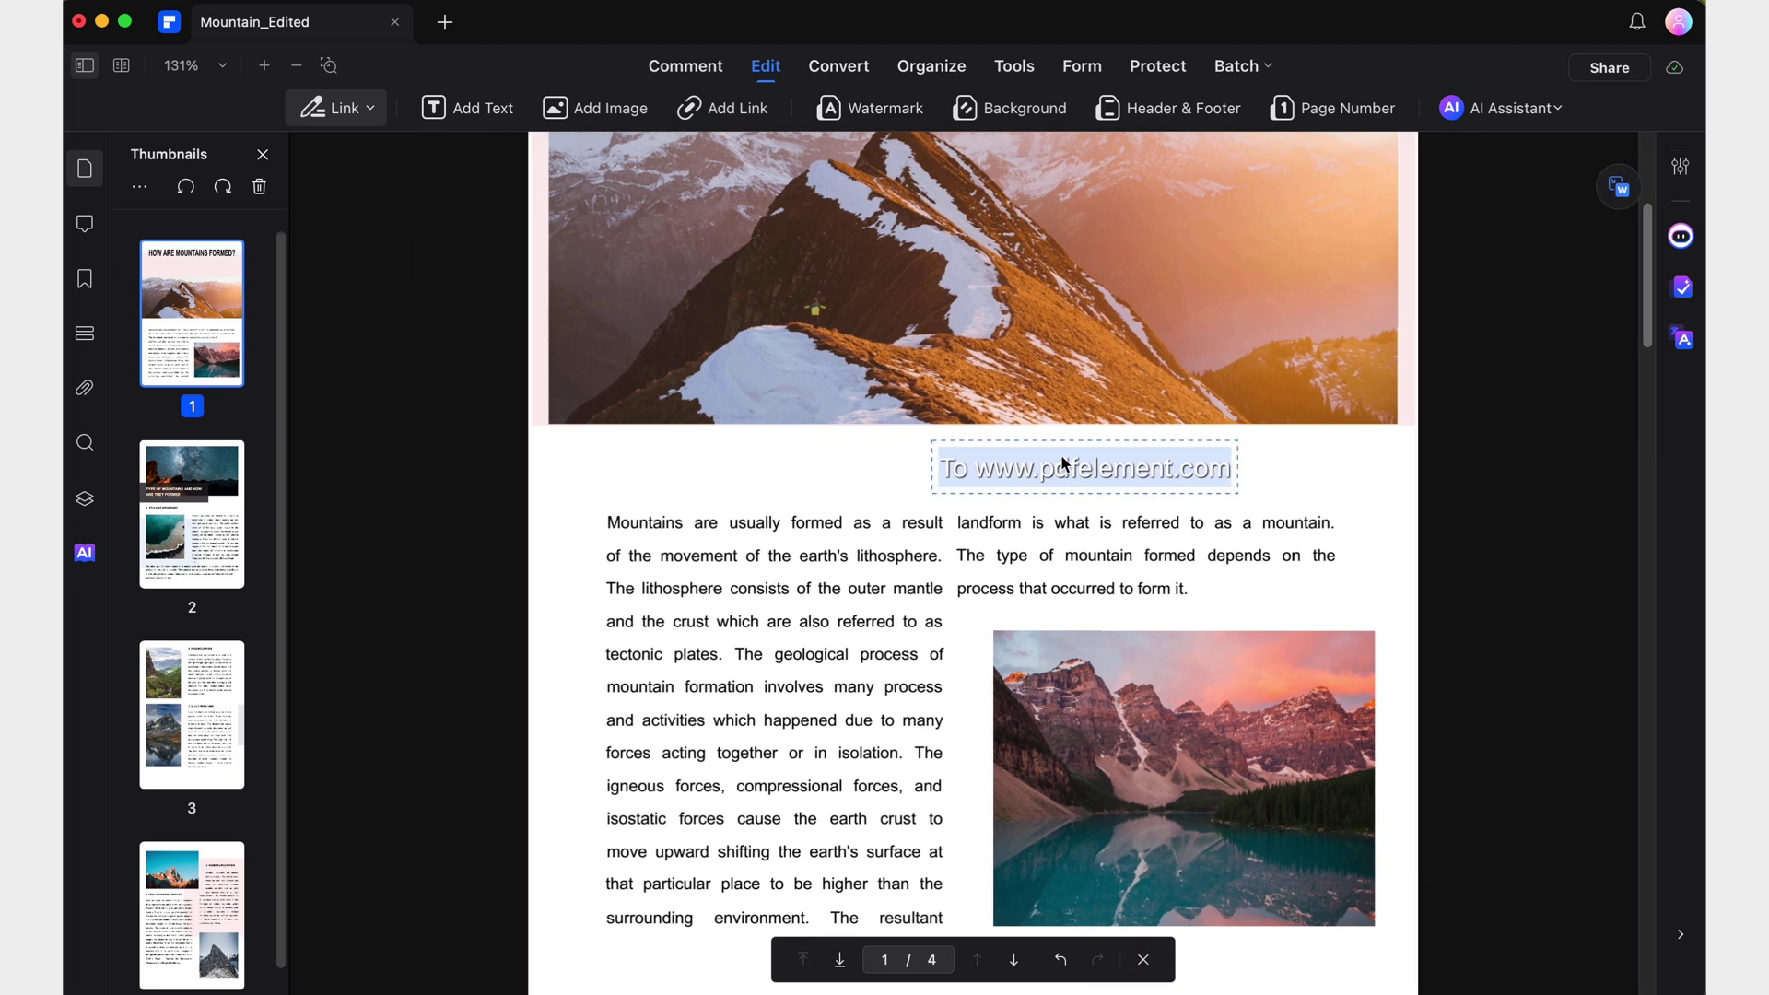
{"action": "left_click", "coordinate": [1064, 463]}
{"action": "key", "text": "ctrl+z"}
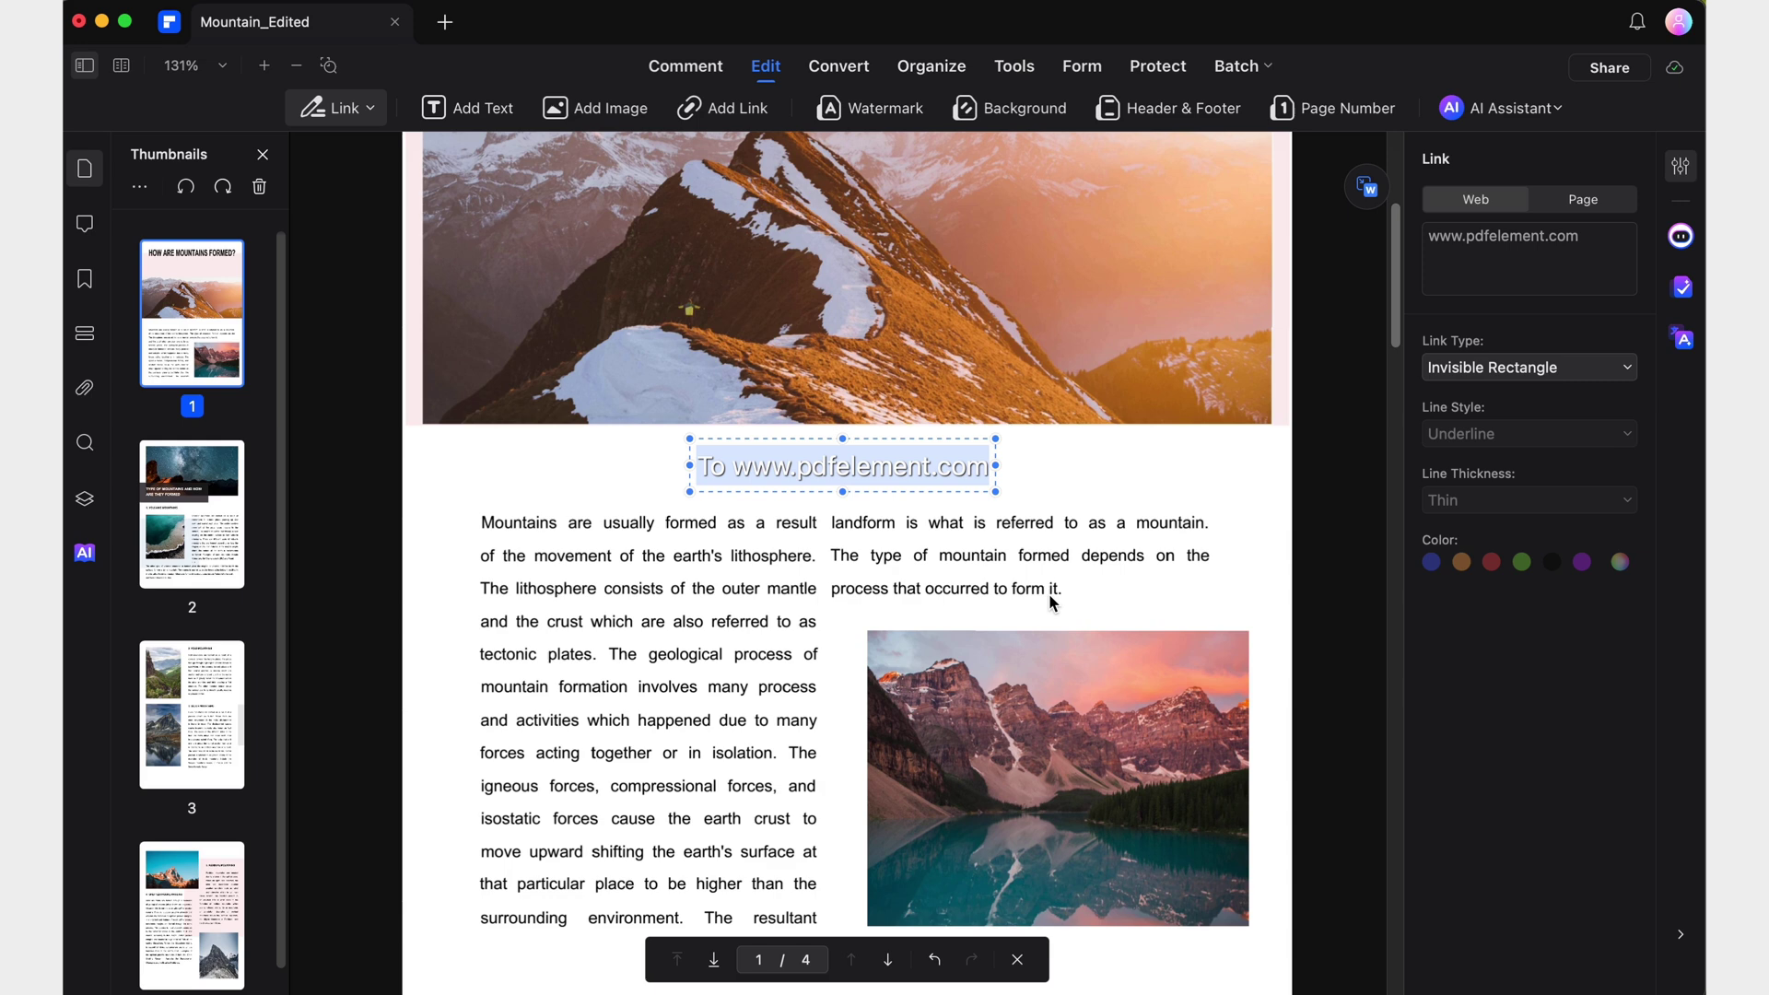